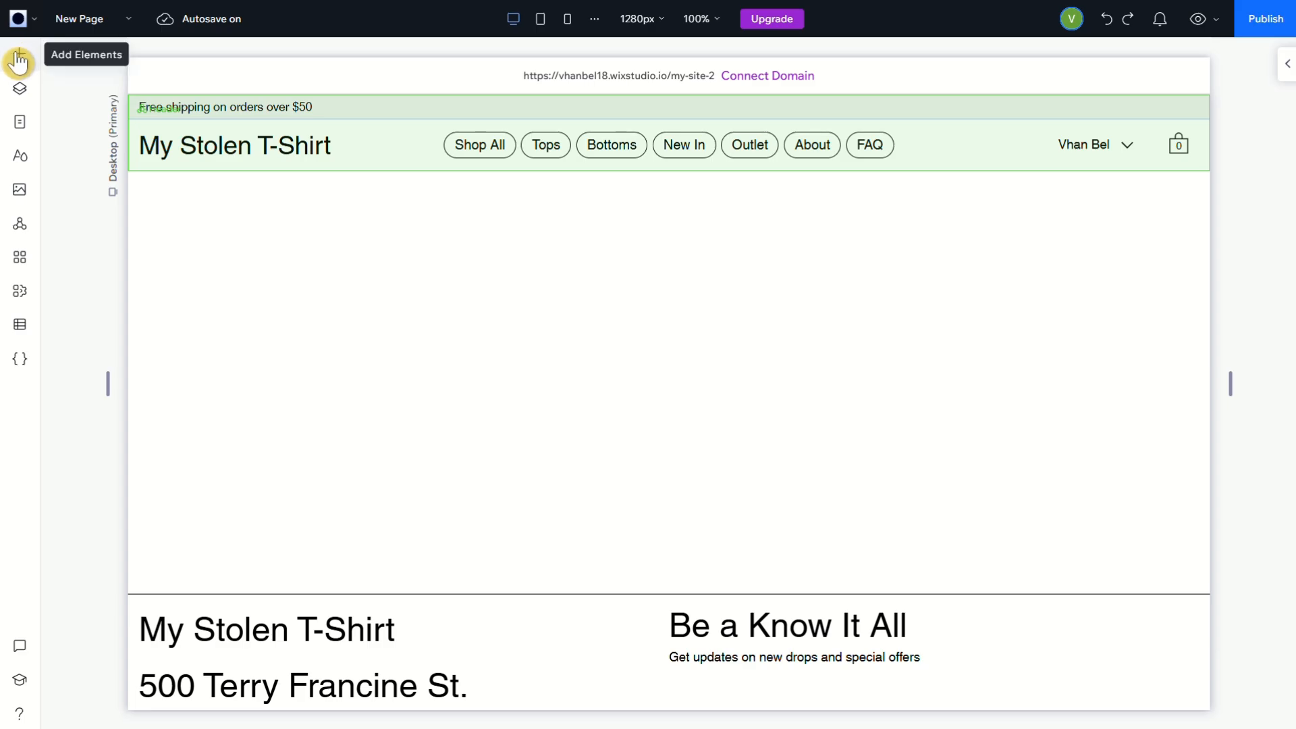
# Add a repeater to the blank section between header and footer and stretch it to fill the section
pyautogui.click(18, 57)
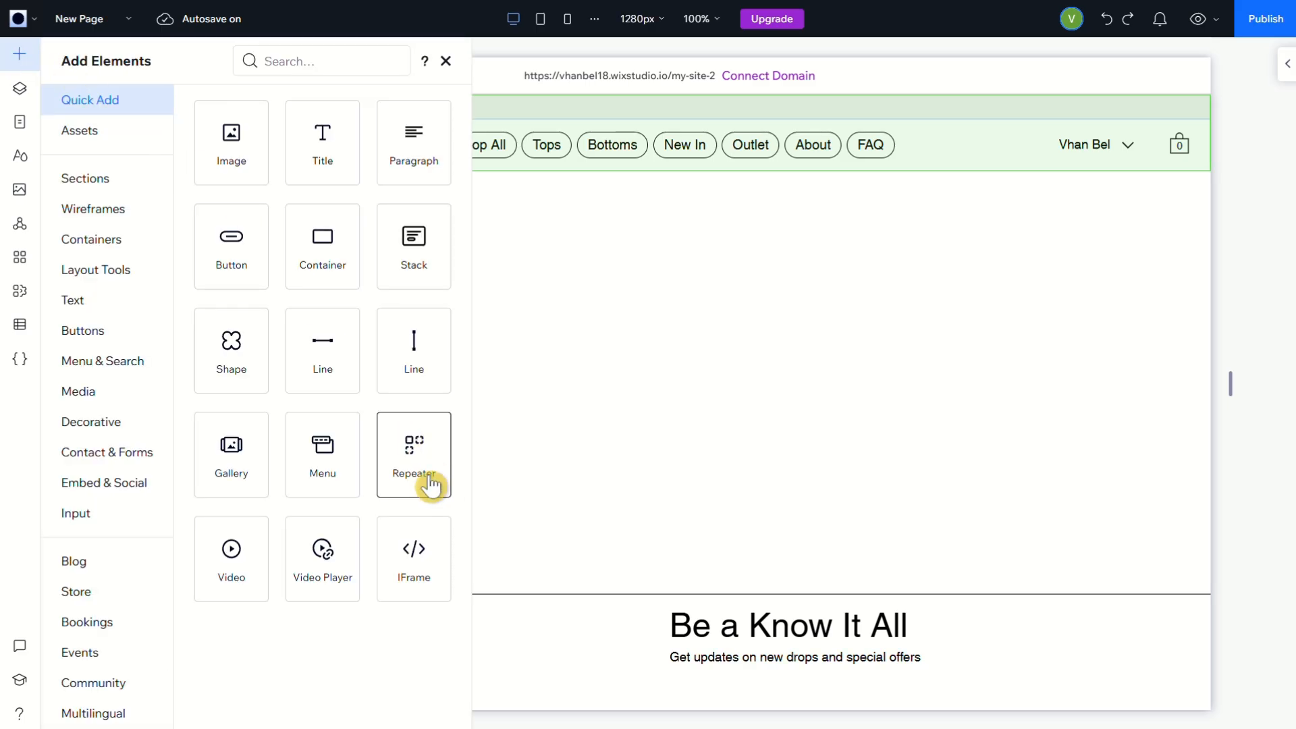
pyautogui.moveTo(428, 466); pyautogui.dragTo(670, 371)
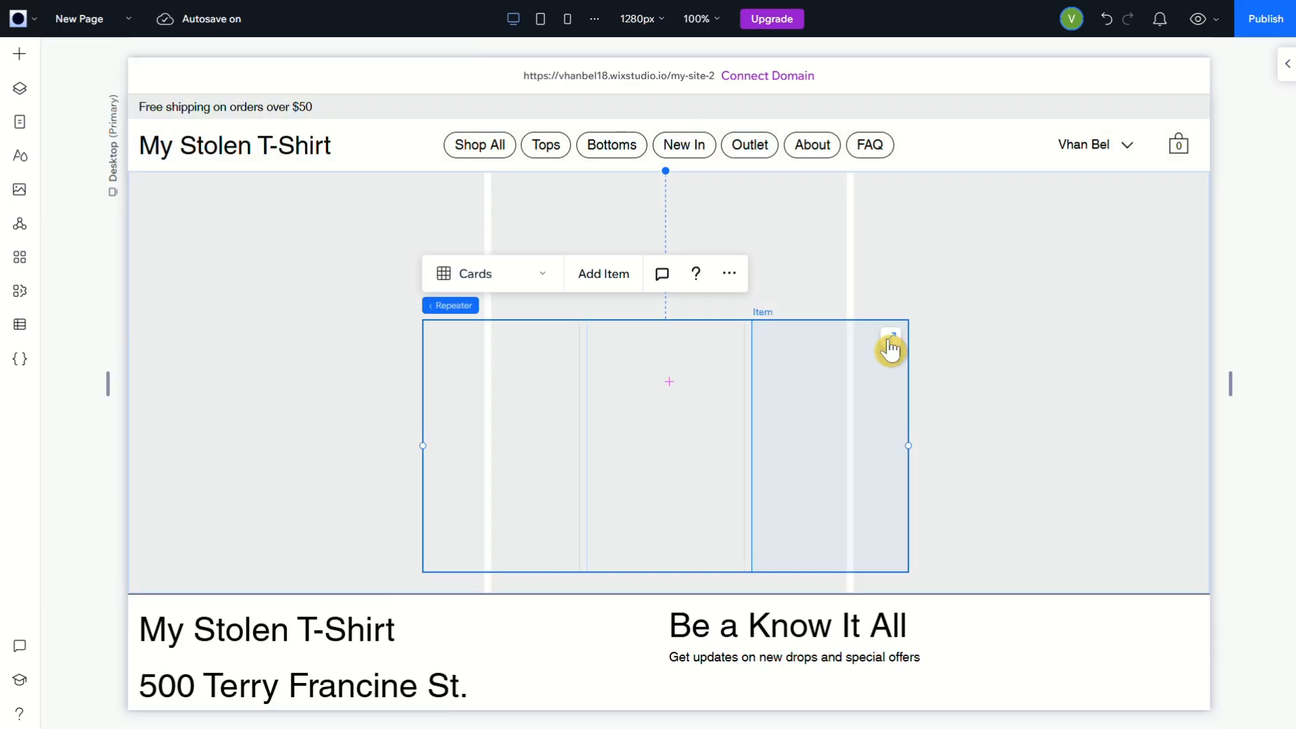
pyautogui.click(892, 338)
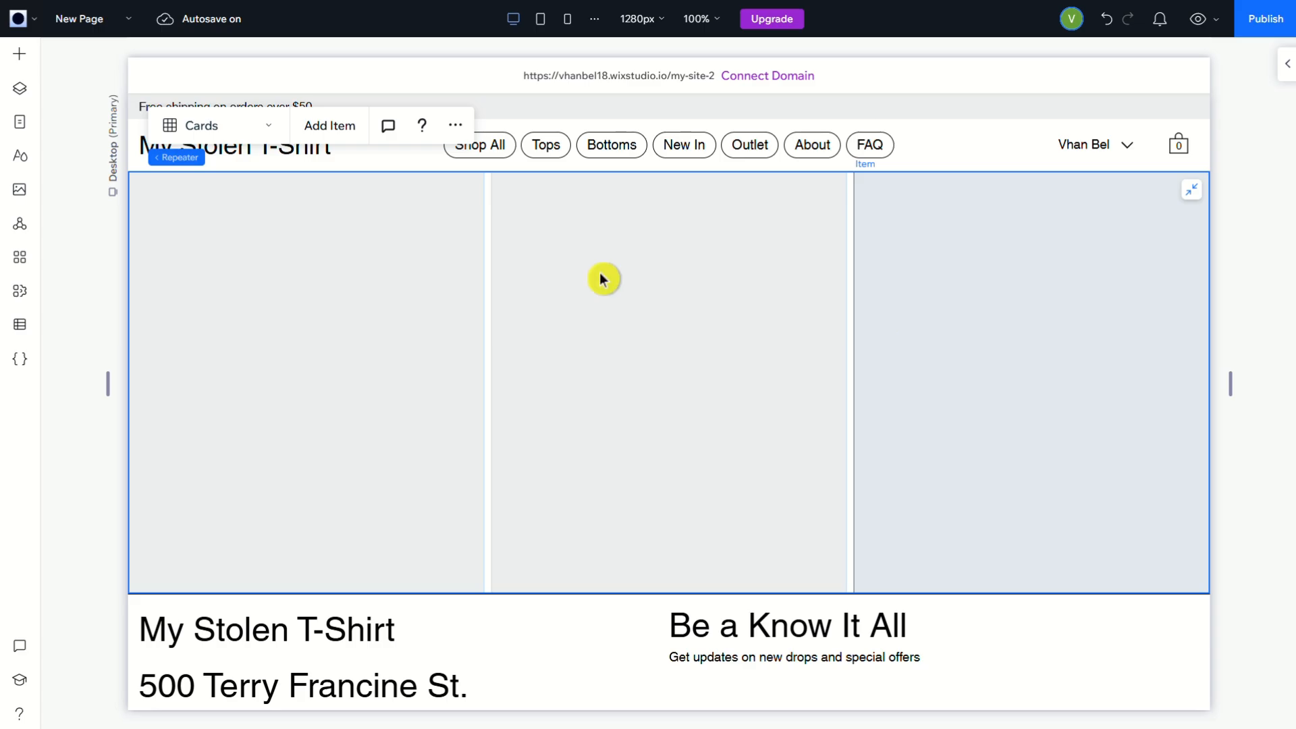
# Add three more items to the repeater to make two full rows of three
pyautogui.click(320, 131)
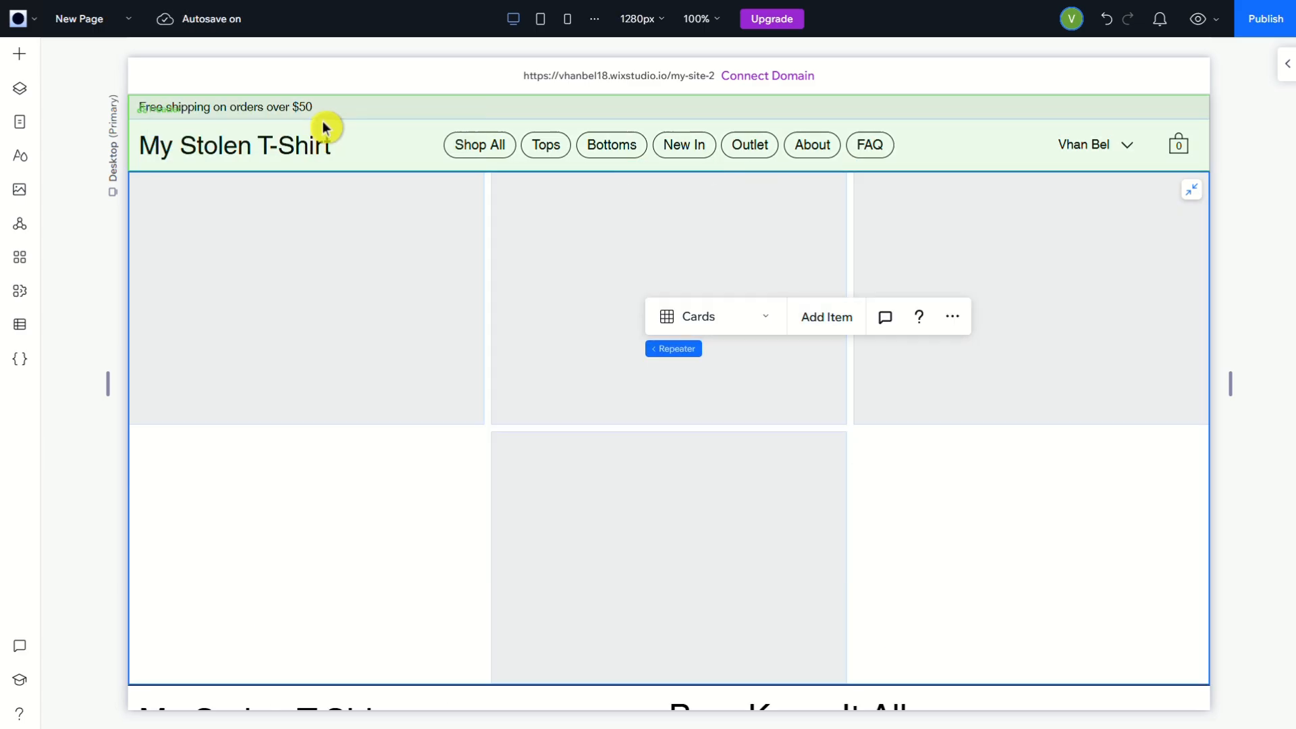
pyautogui.click(323, 120)
pyautogui.click(363, 305)
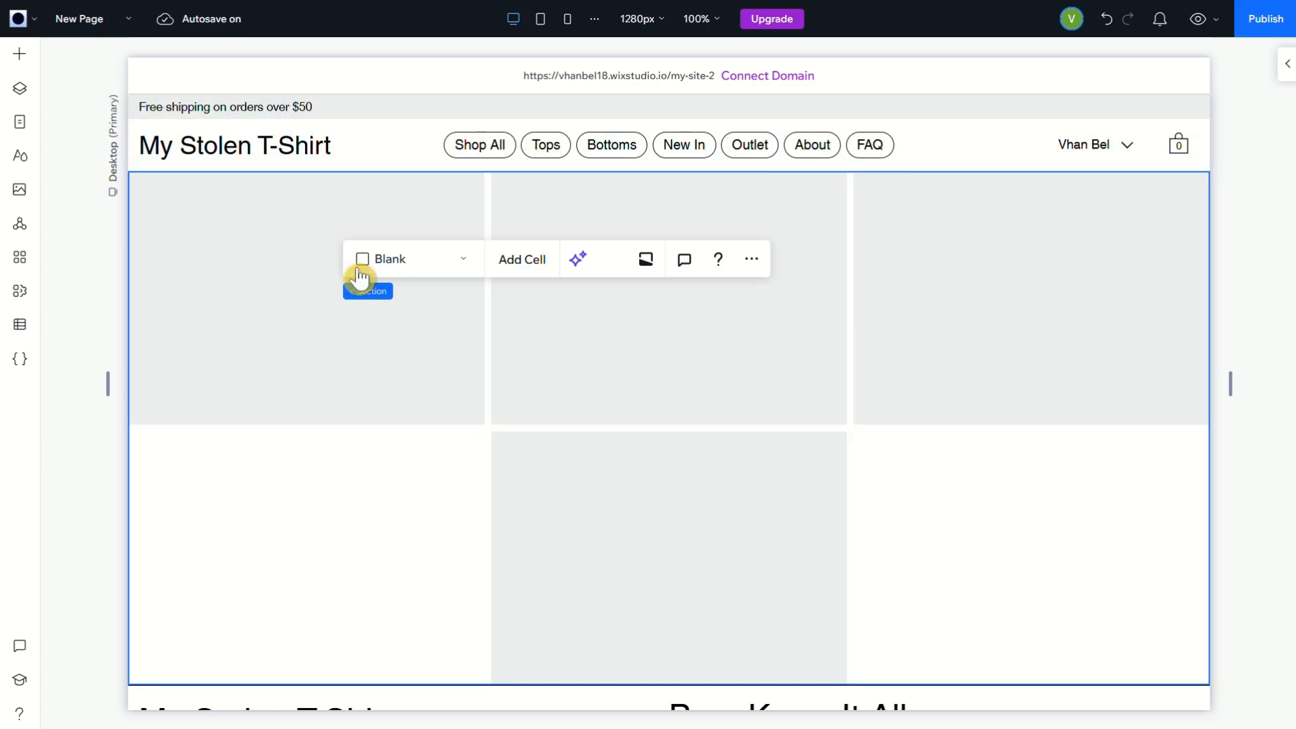
pyautogui.click(402, 405)
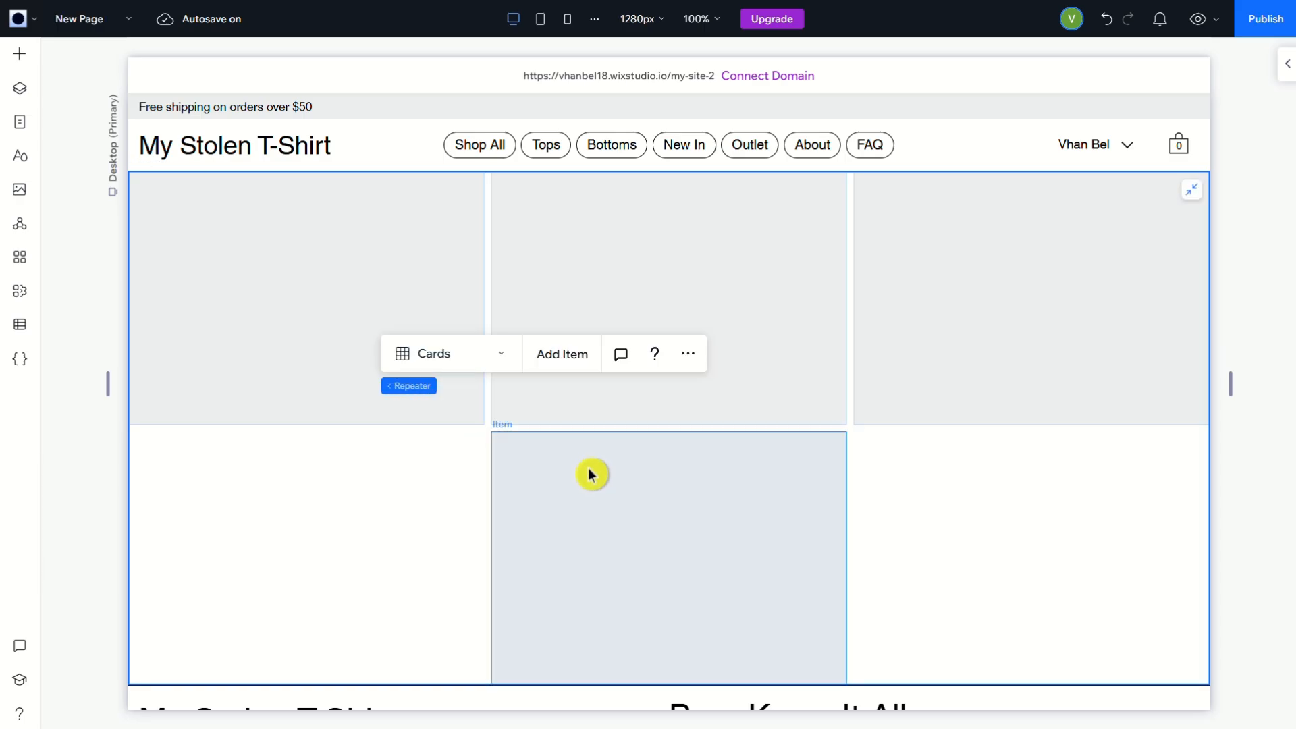
pyautogui.click(570, 365)
pyautogui.click(343, 307)
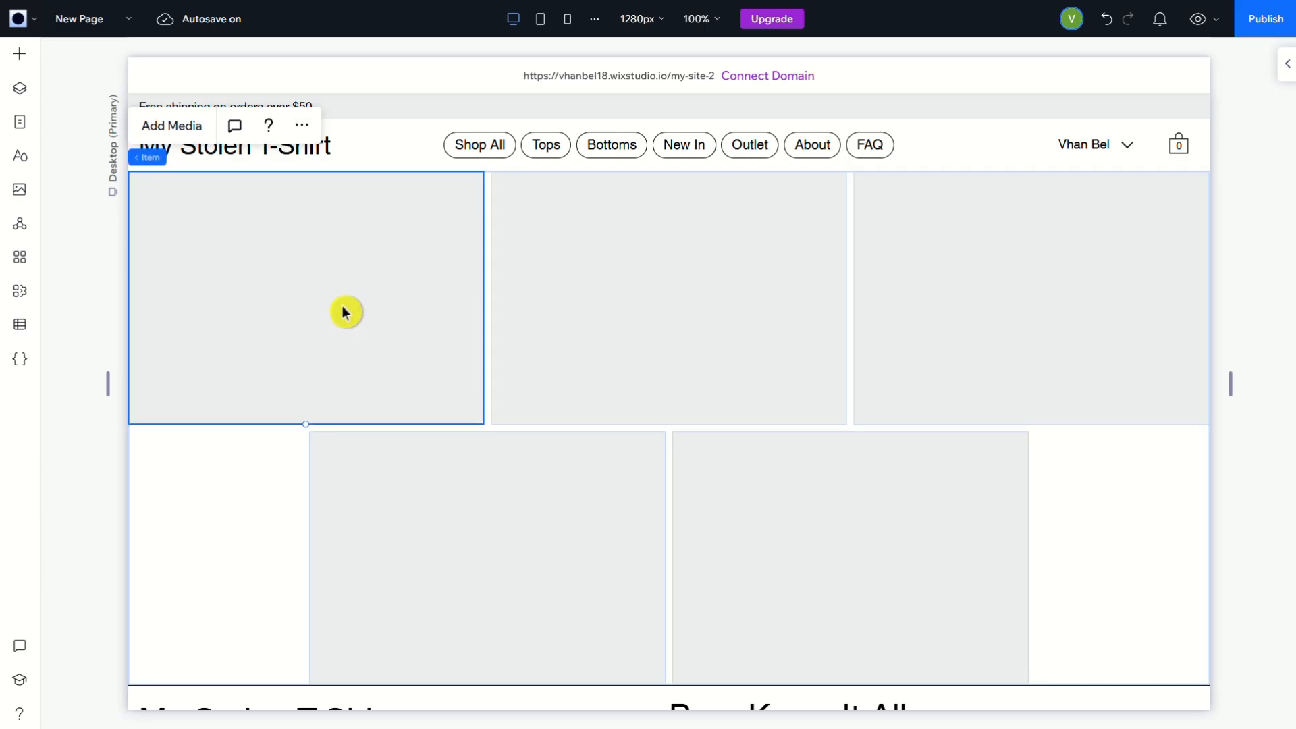
pyautogui.click(480, 533)
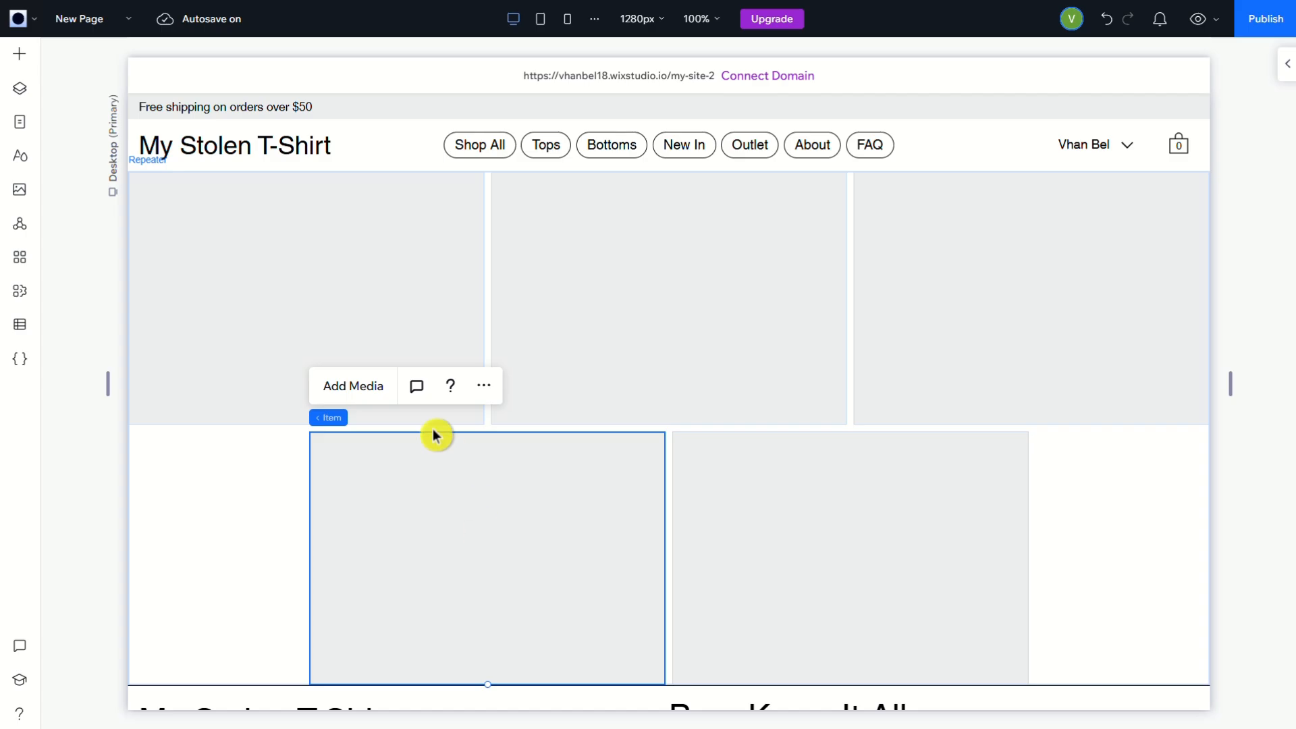
pyautogui.click(167, 488)
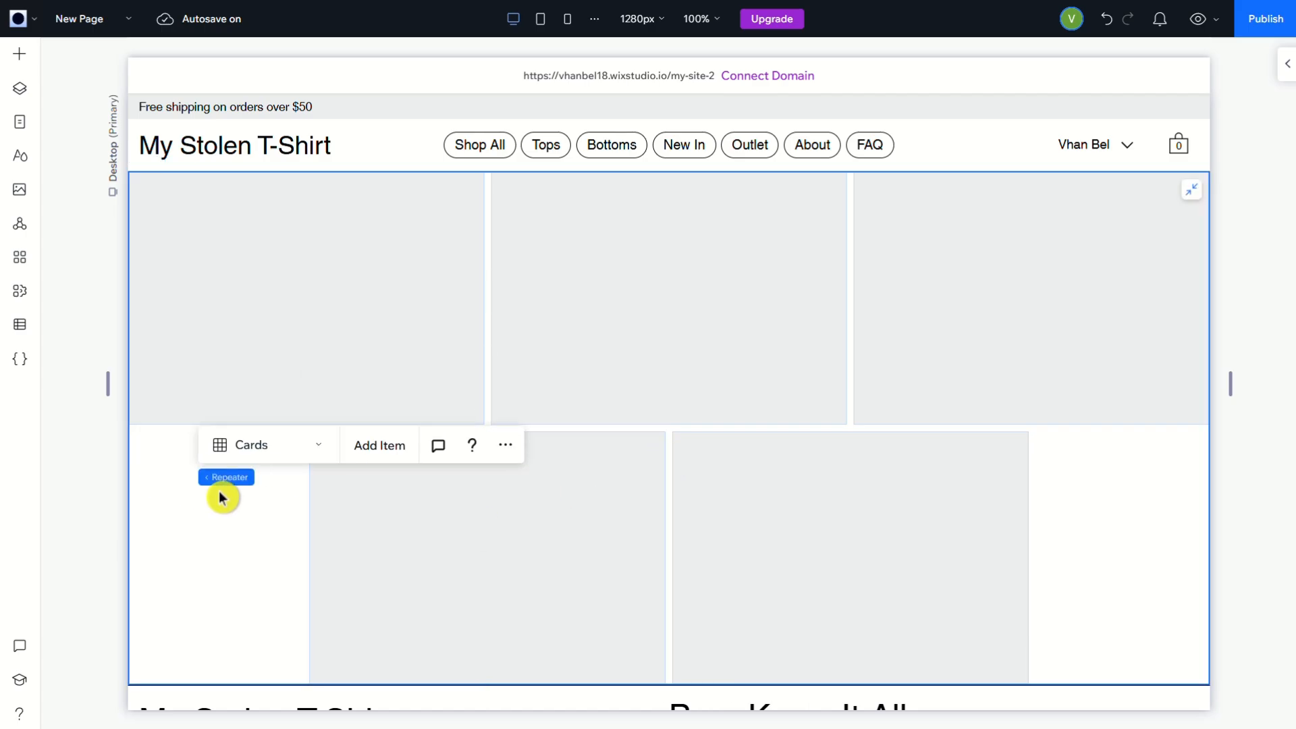
pyautogui.click(378, 446)
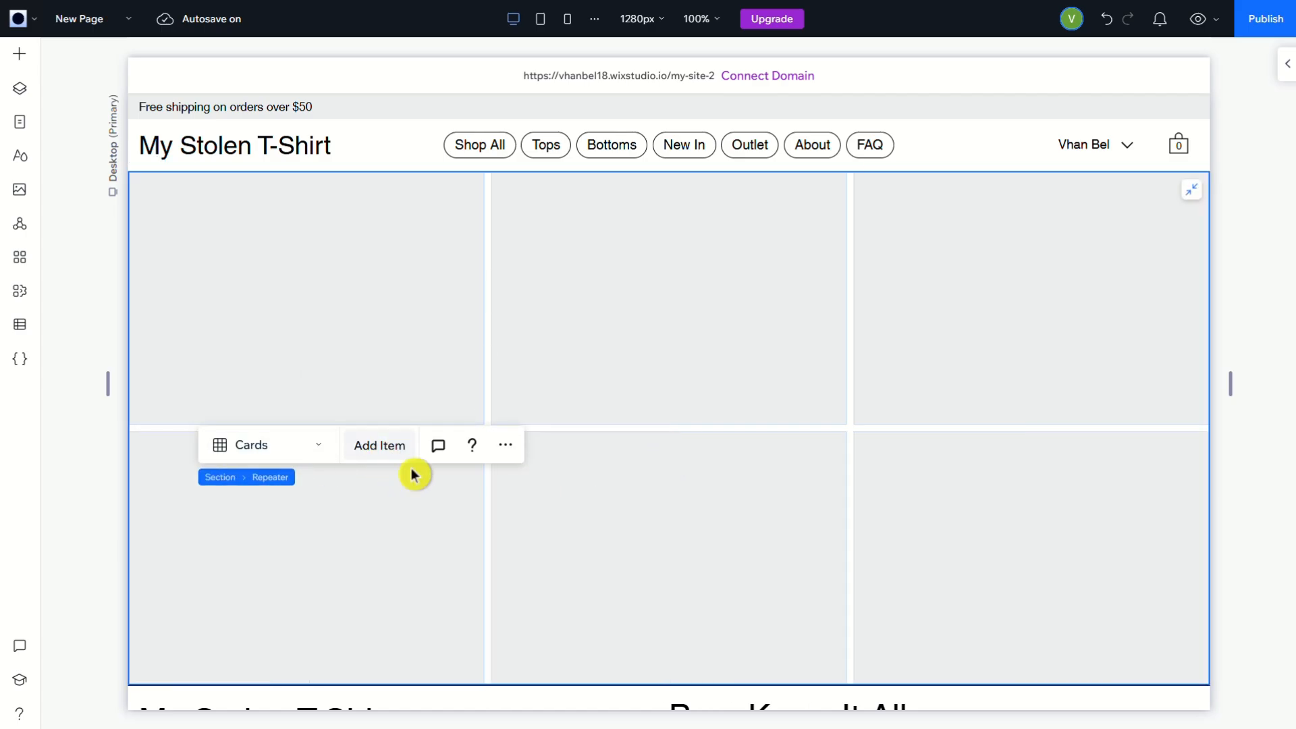
# Set both the horizontal and vertical gaps between the repeater's items to 24 px
pyautogui.click(1287, 80)
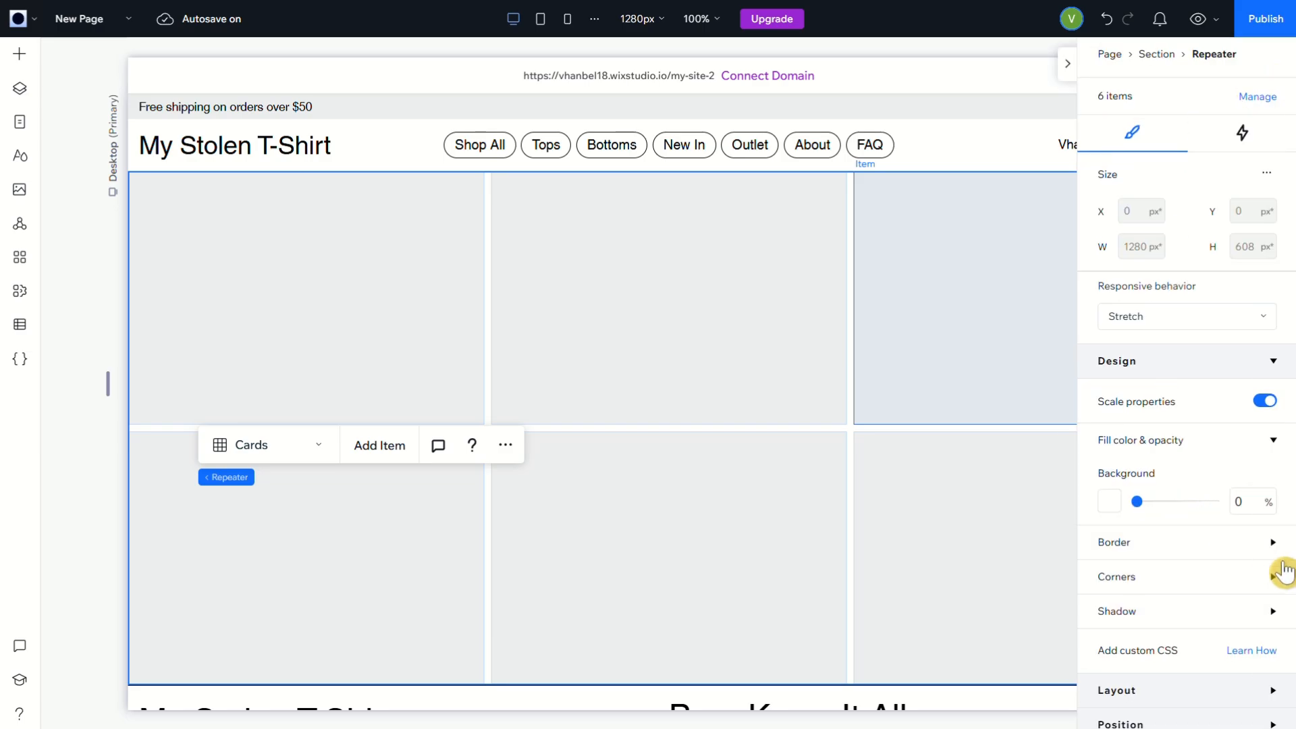
pyautogui.click(1275, 645)
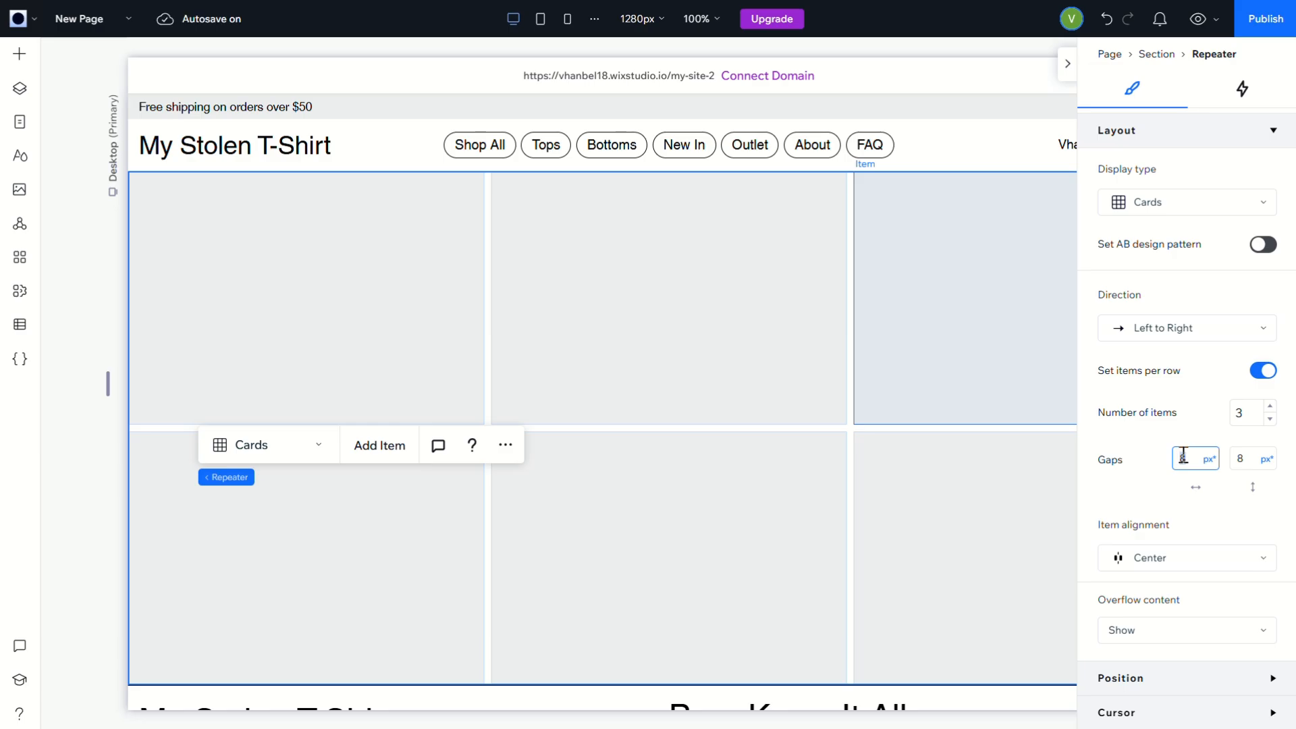
pyautogui.click(1184, 455)
pyautogui.write('24')
pyautogui.click(1250, 459)
pyautogui.write('24')
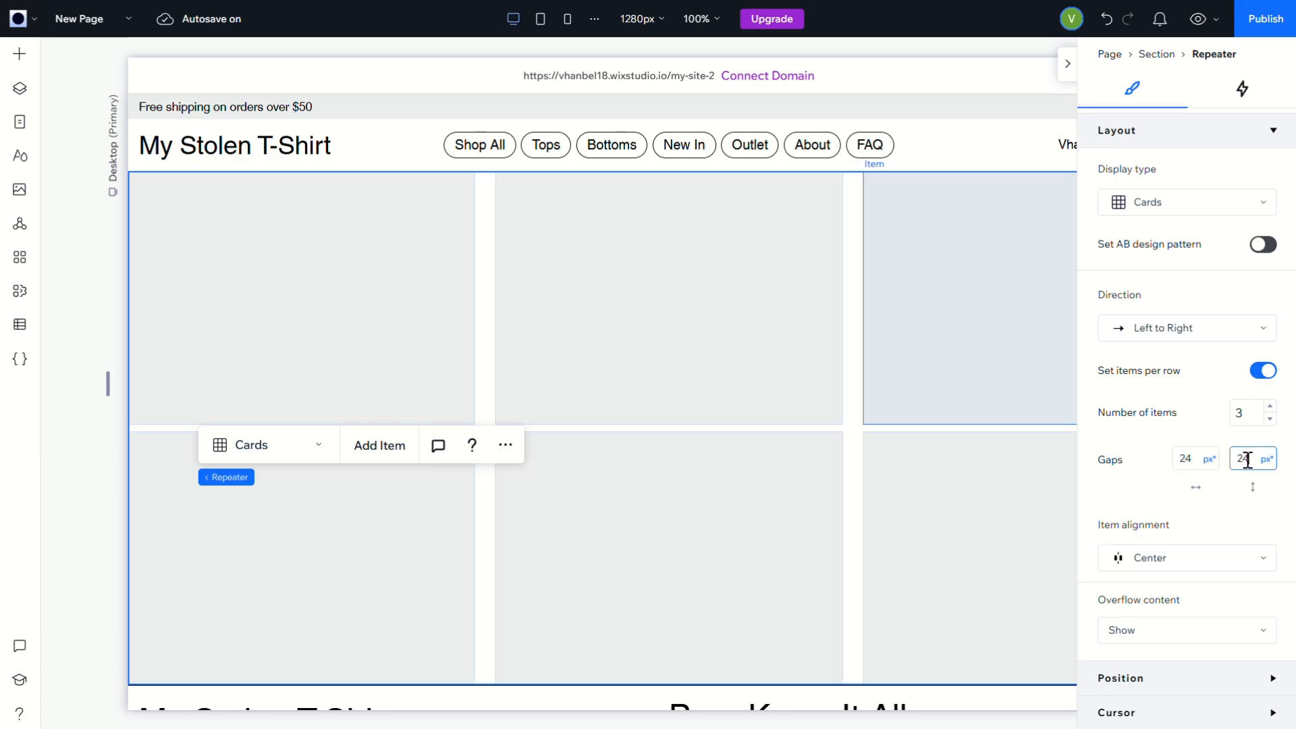
pyautogui.press('Return')
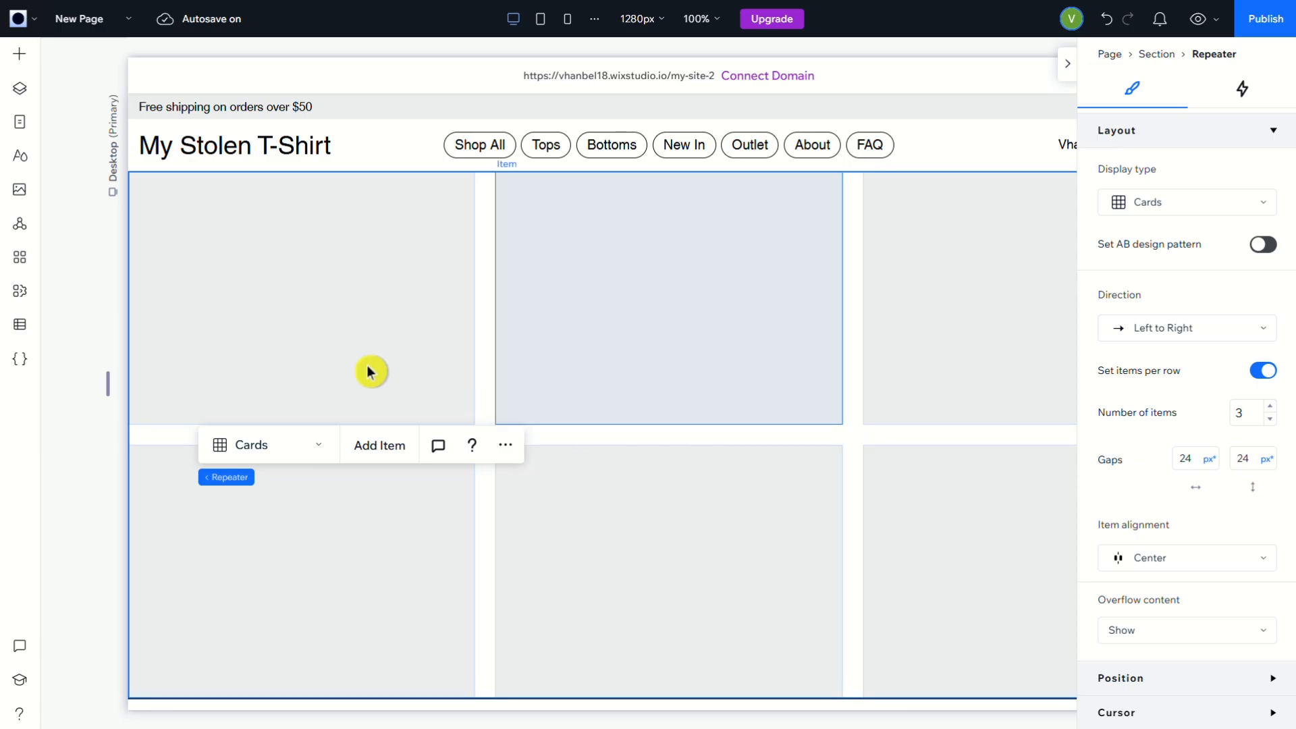
# Fill the repeater items' background with the black theme color (#000000) and open their border settings
pyautogui.click(342, 347)
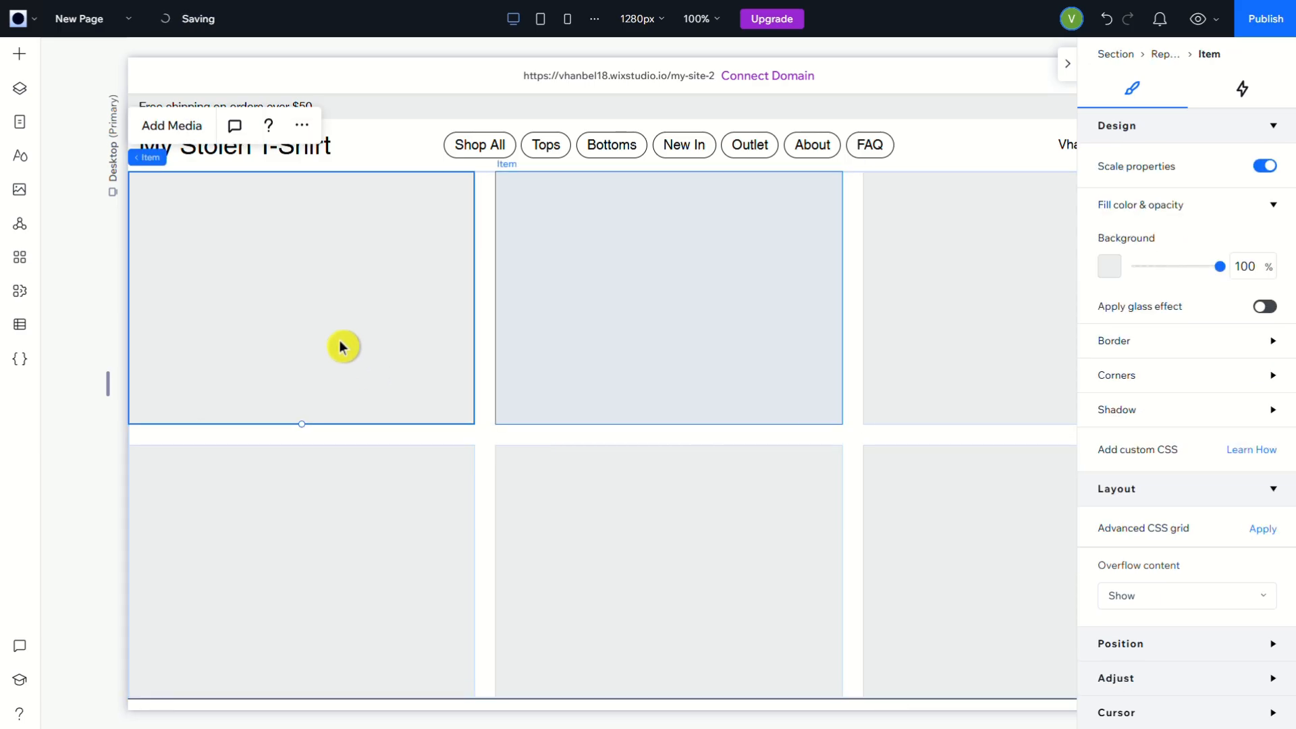
pyautogui.click(1109, 266)
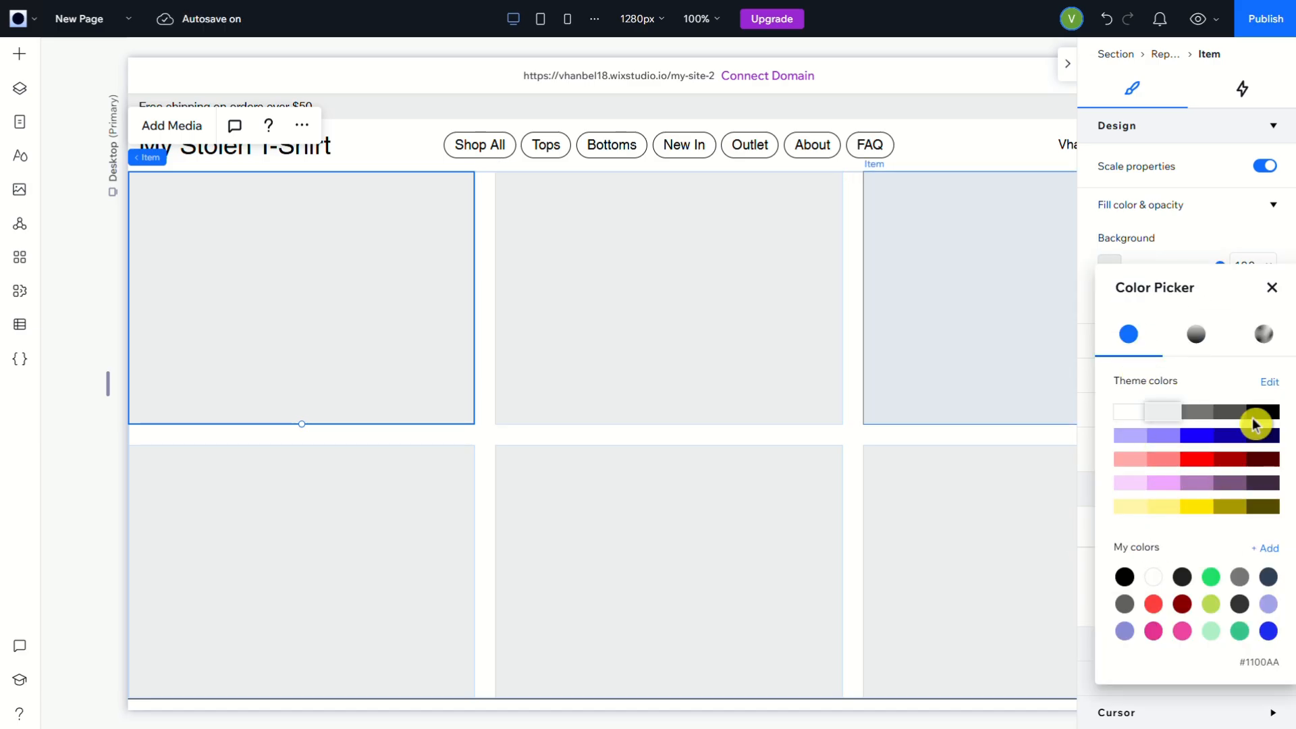
pyautogui.click(1256, 414)
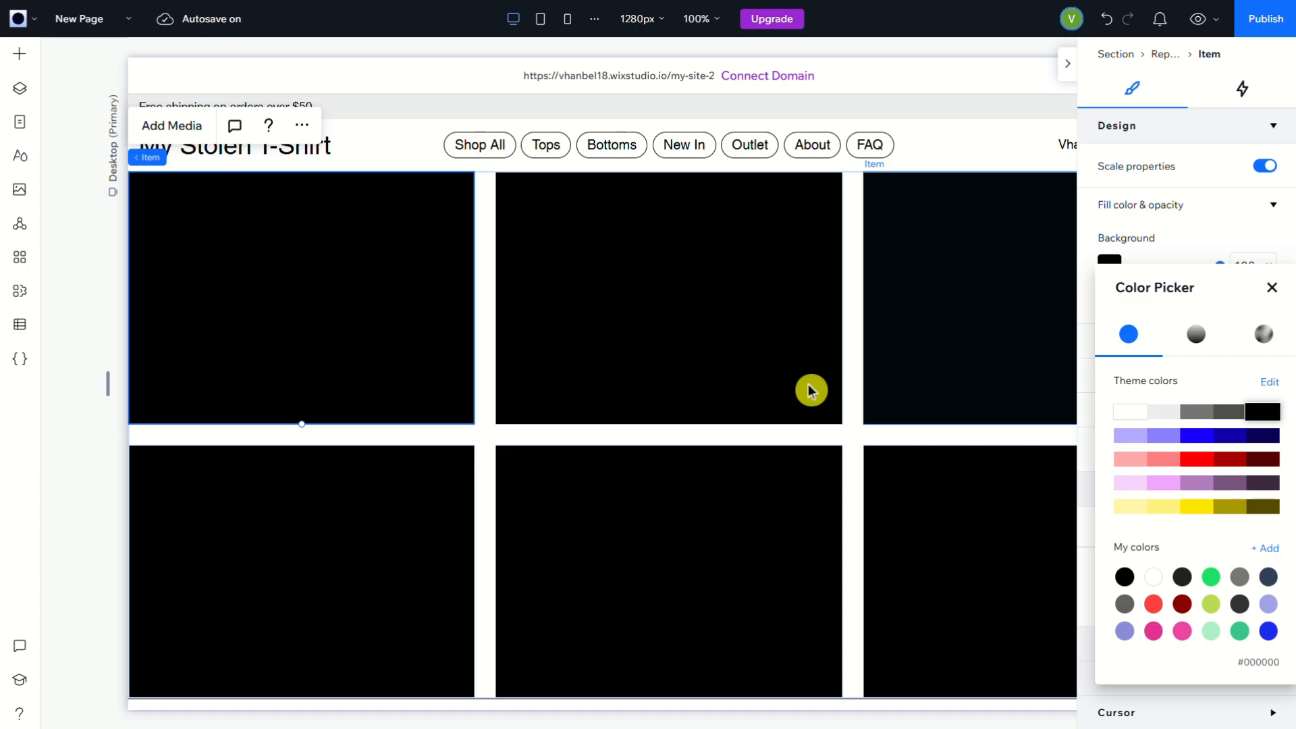
pyautogui.click(1276, 292)
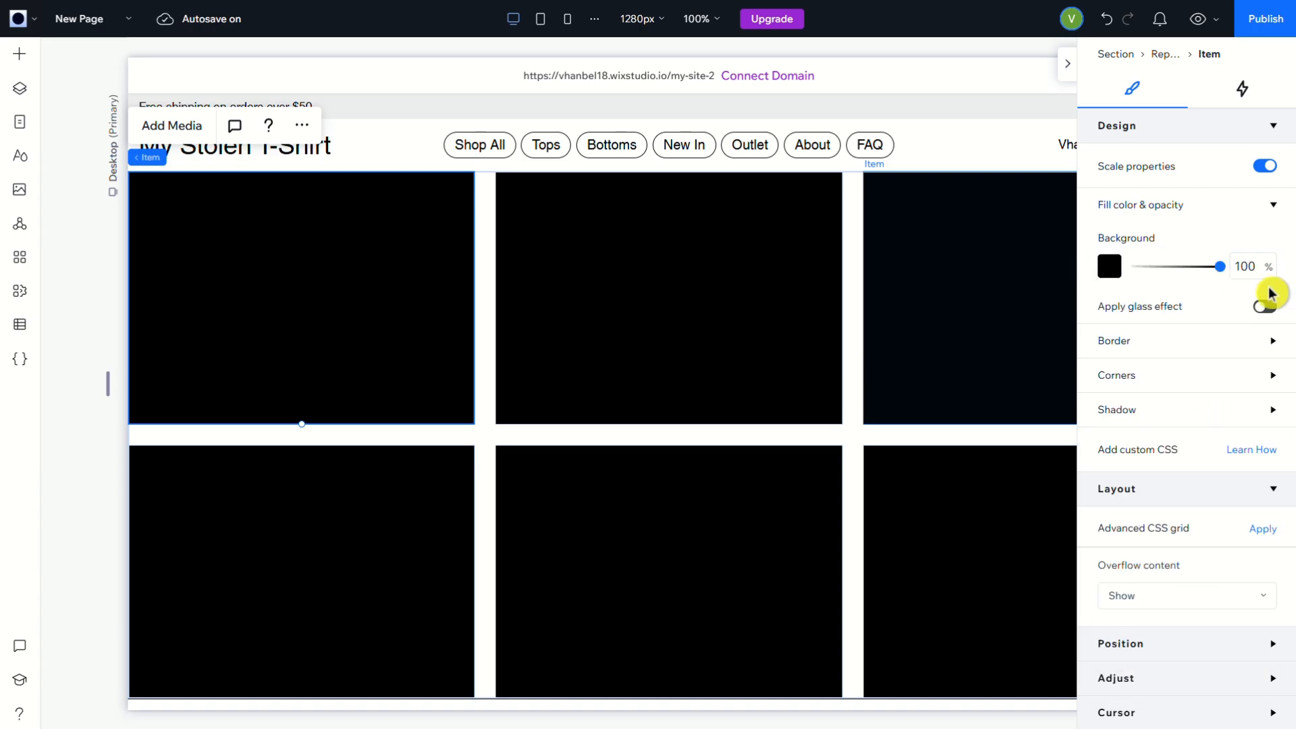
pyautogui.click(1262, 347)
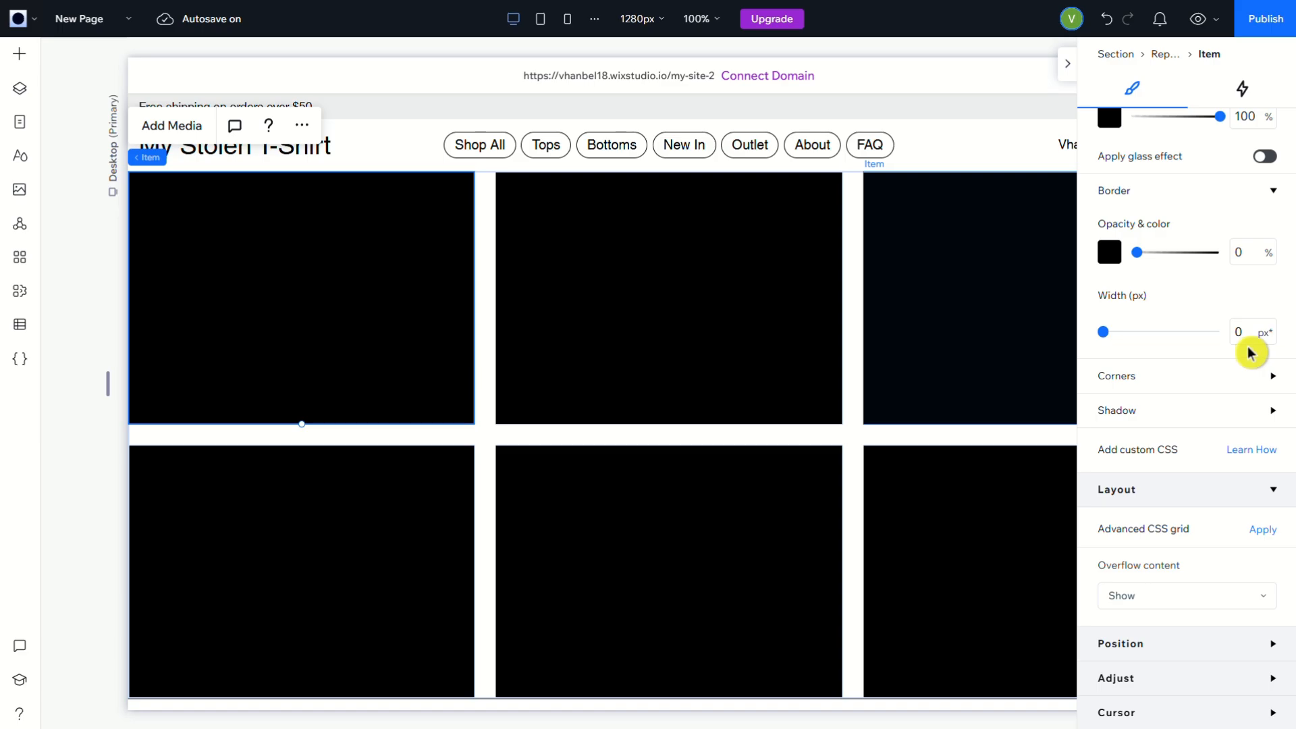
pyautogui.click(1242, 335)
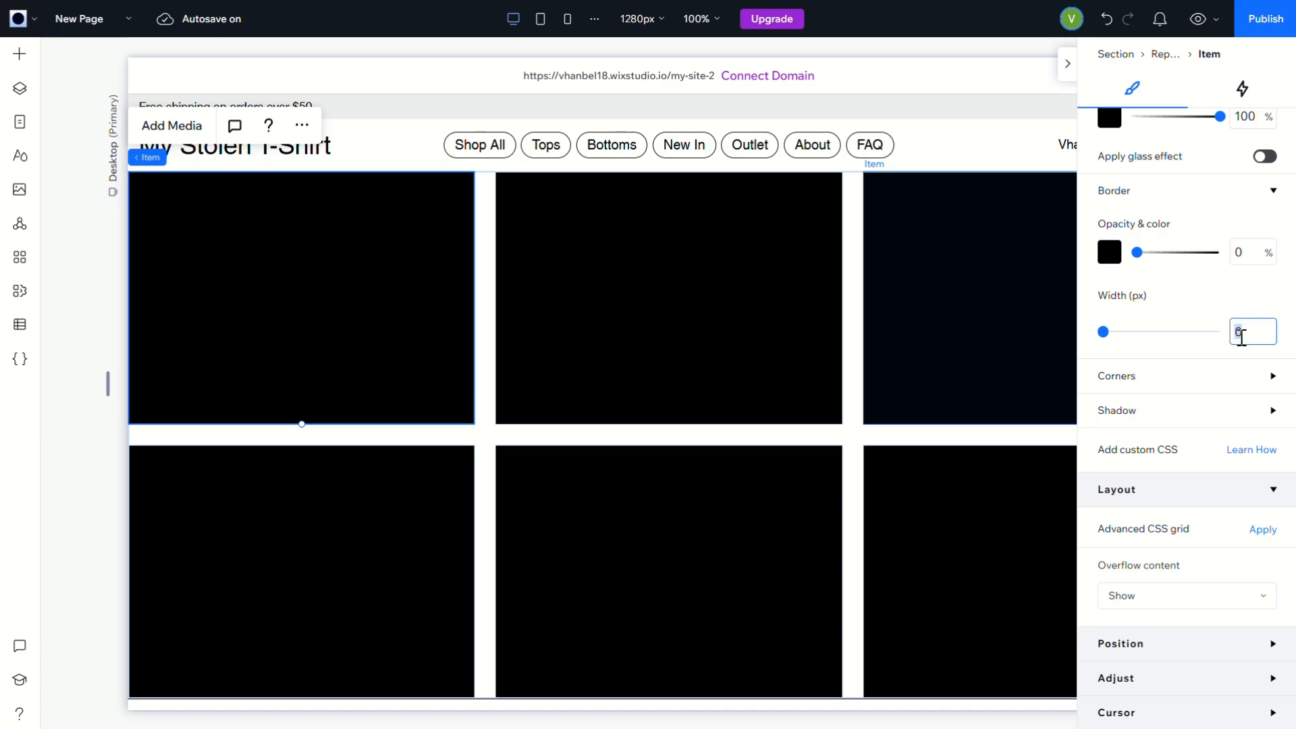
pyautogui.write('20')
pyautogui.click(1243, 356)
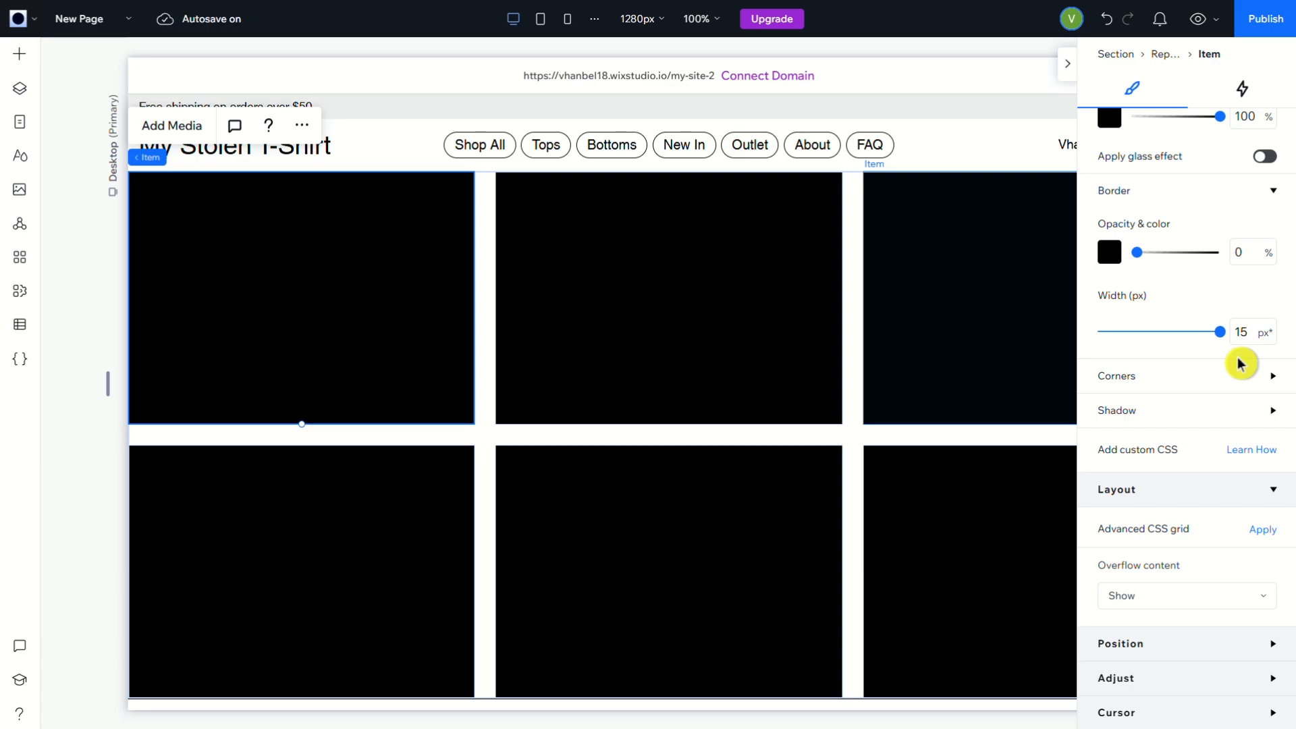
pyautogui.moveTo(1218, 333); pyautogui.dragTo(1087, 346)
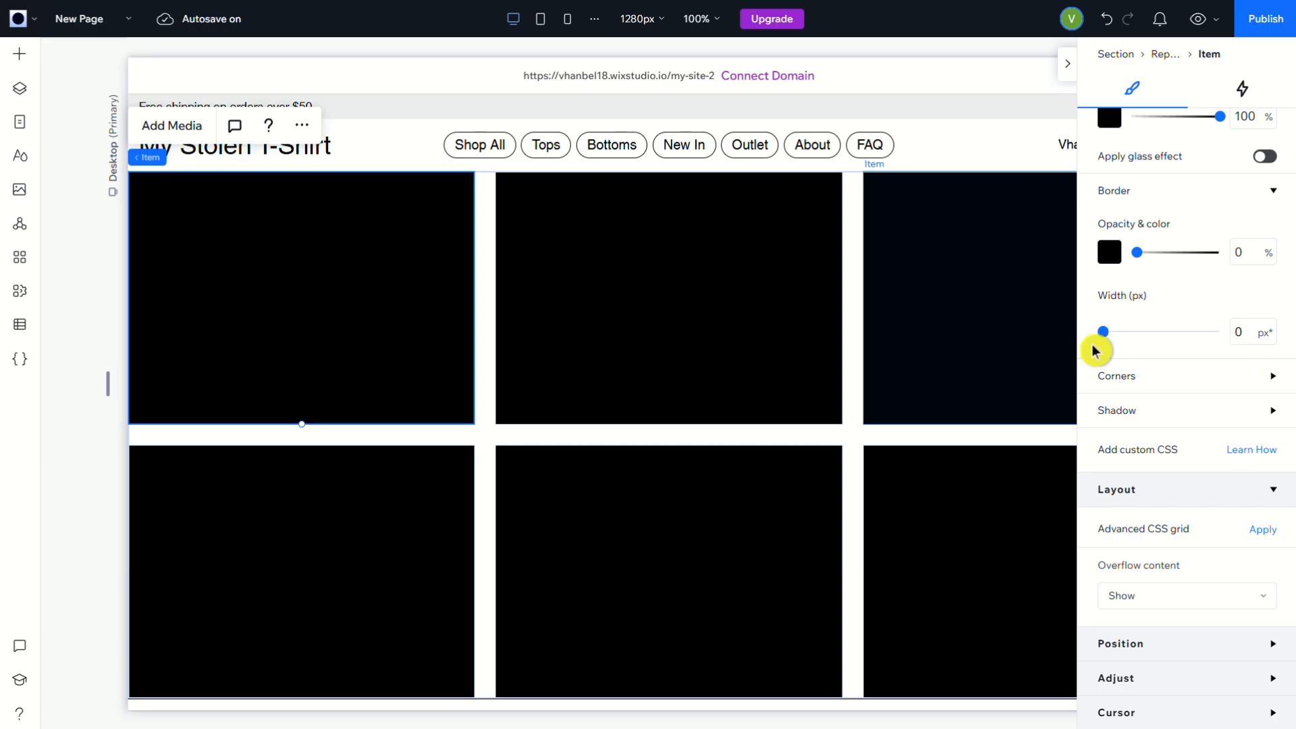
# Give the repeater items a border 1 px wide with 20% opacity
pyautogui.click(1239, 333)
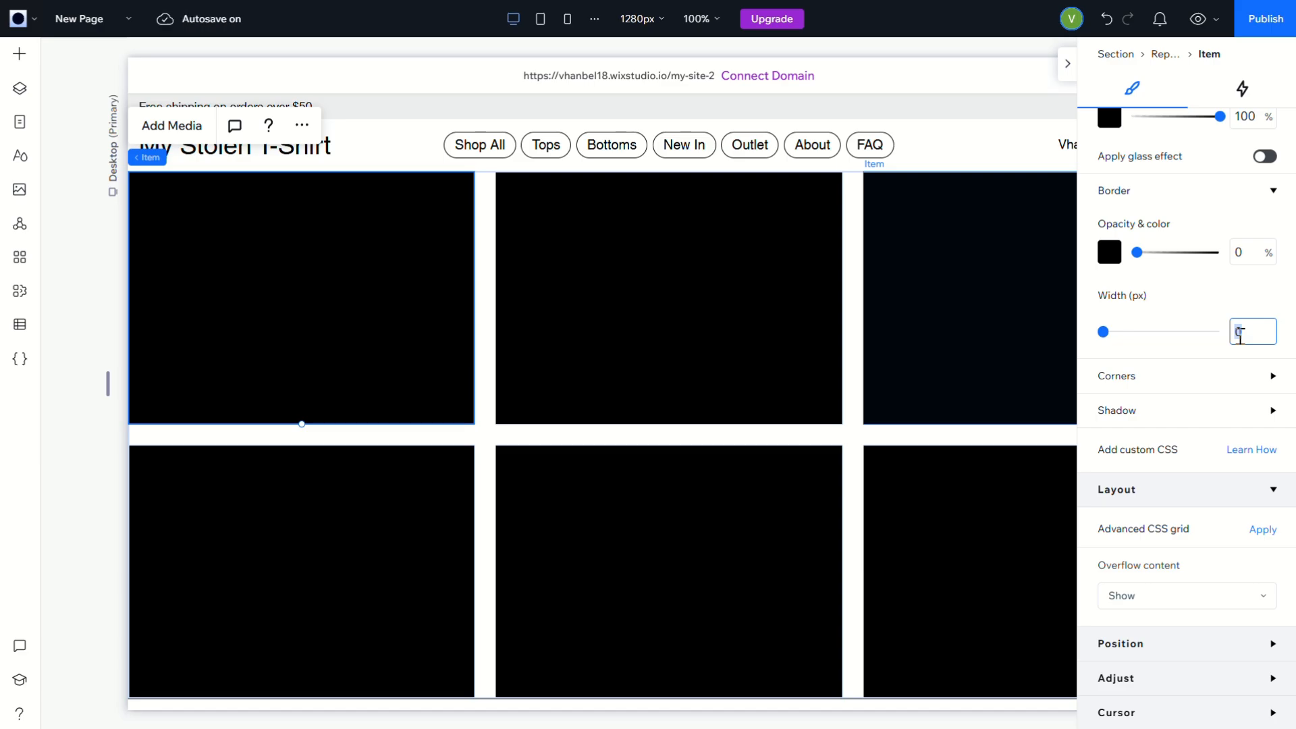
pyautogui.write('1')
pyautogui.click(1248, 272)
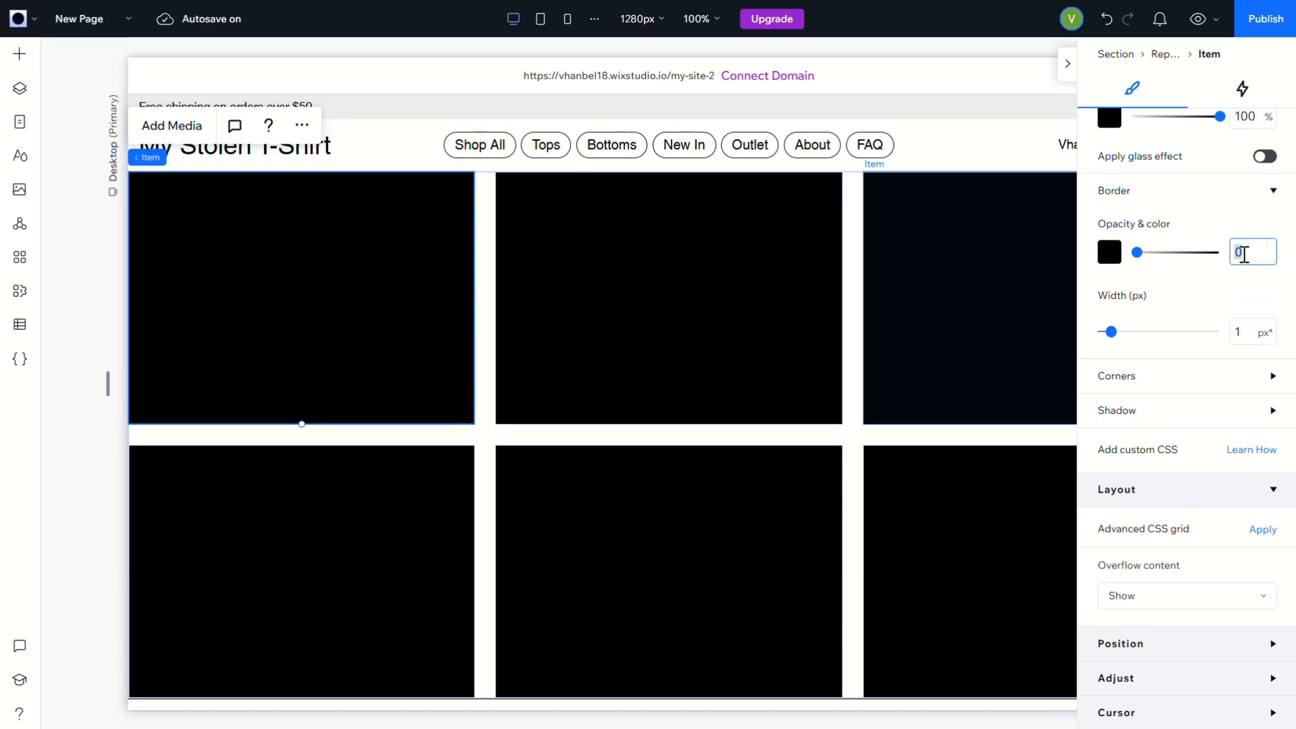
pyautogui.write('20')
pyautogui.press('Return')
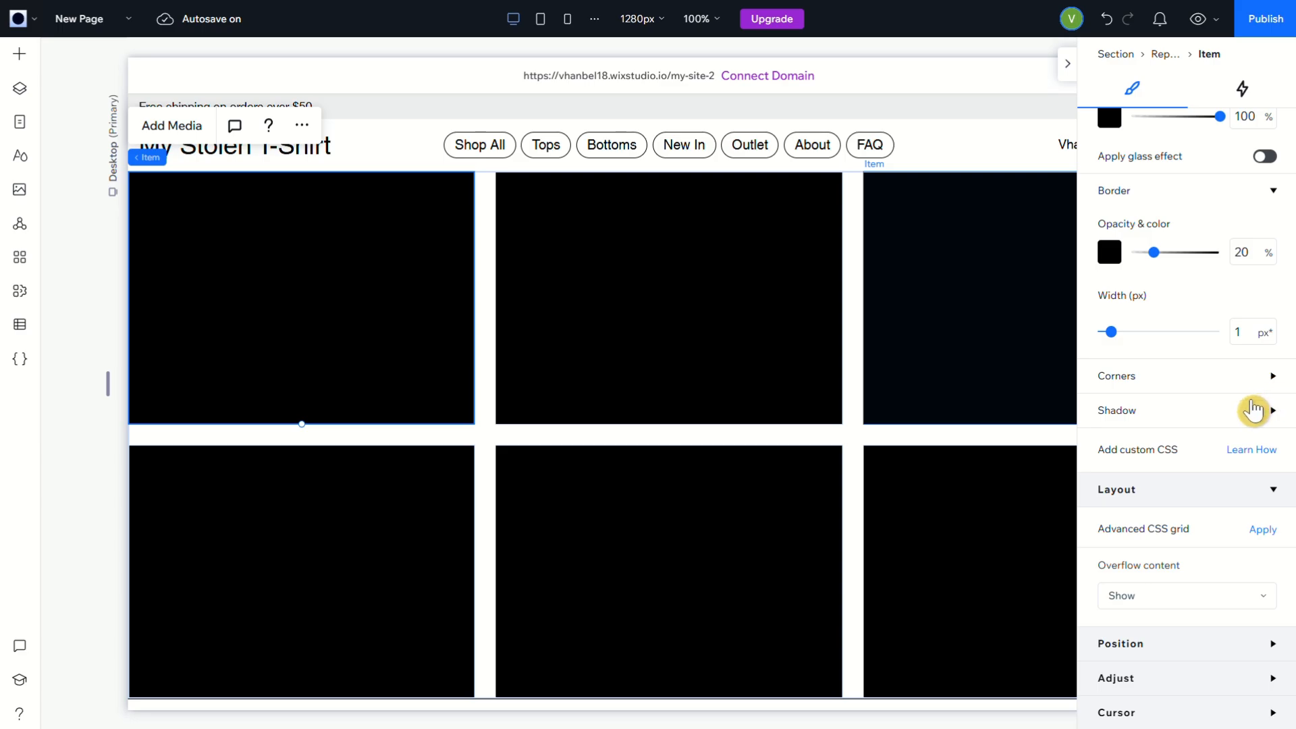
# Turn off Scale properties for the repeater items and round all four of their corners to a 24 px radius
pyautogui.scroll(4, 1253, 411)
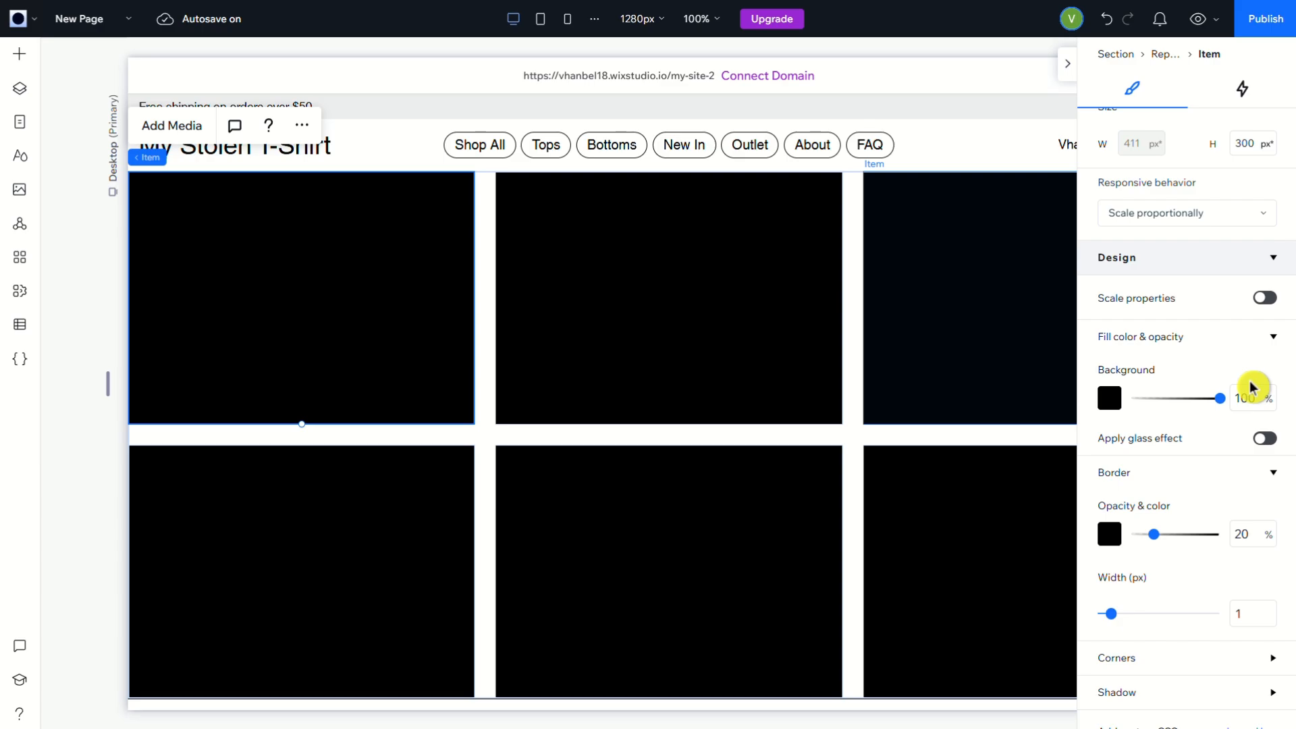
pyautogui.scroll(-2, 1251, 406)
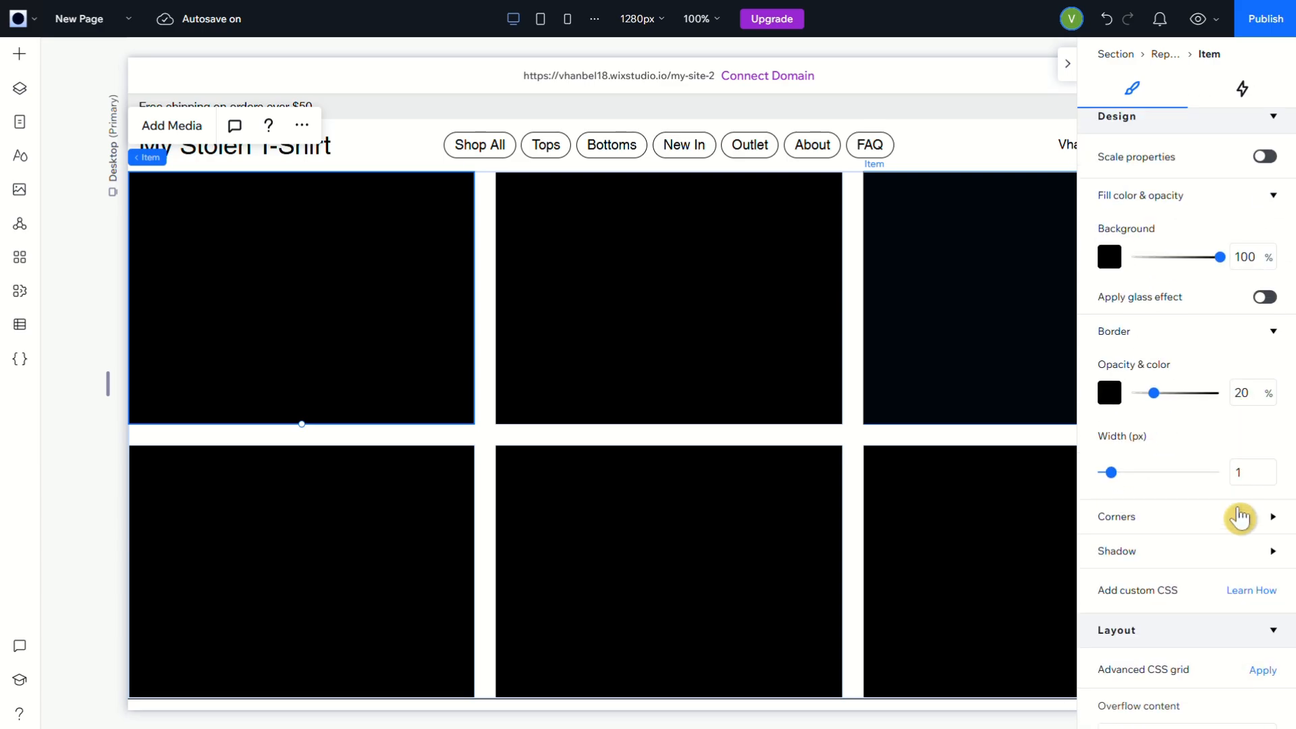
pyautogui.scroll(-2, 1243, 523)
pyautogui.click(1272, 379)
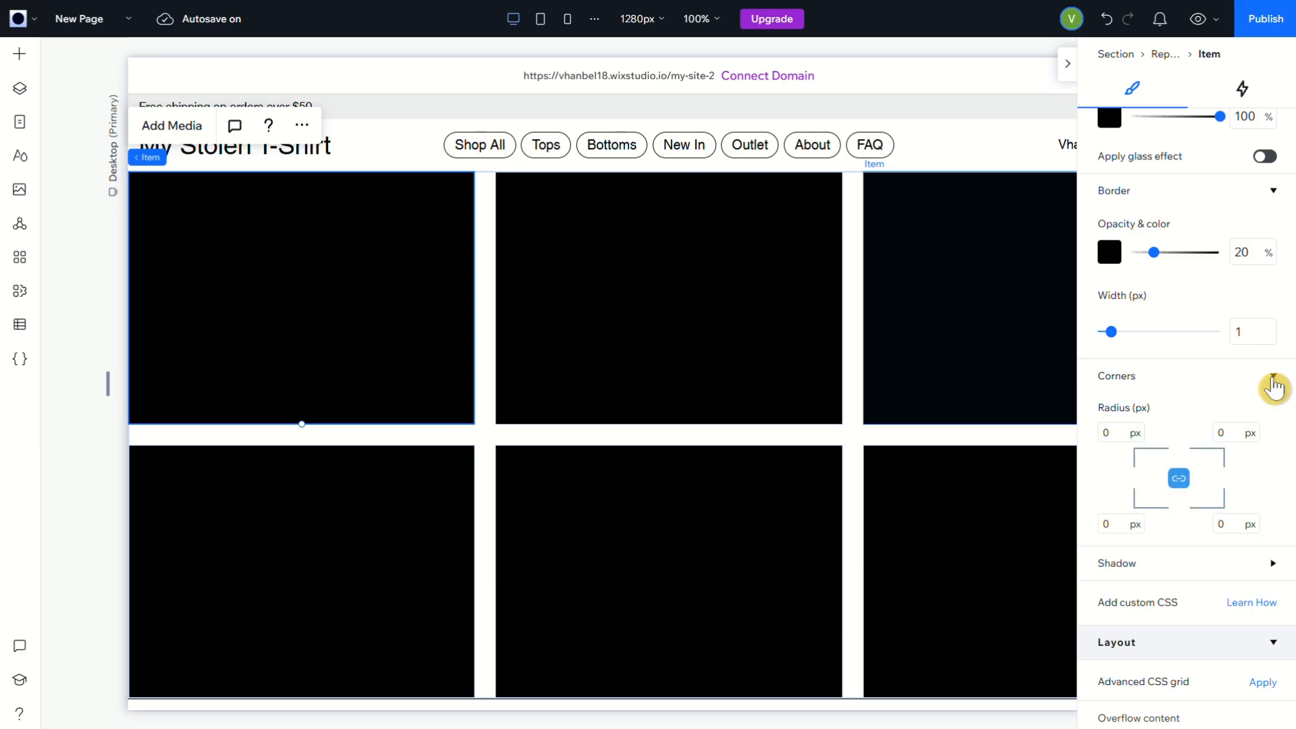
pyautogui.click(1117, 433)
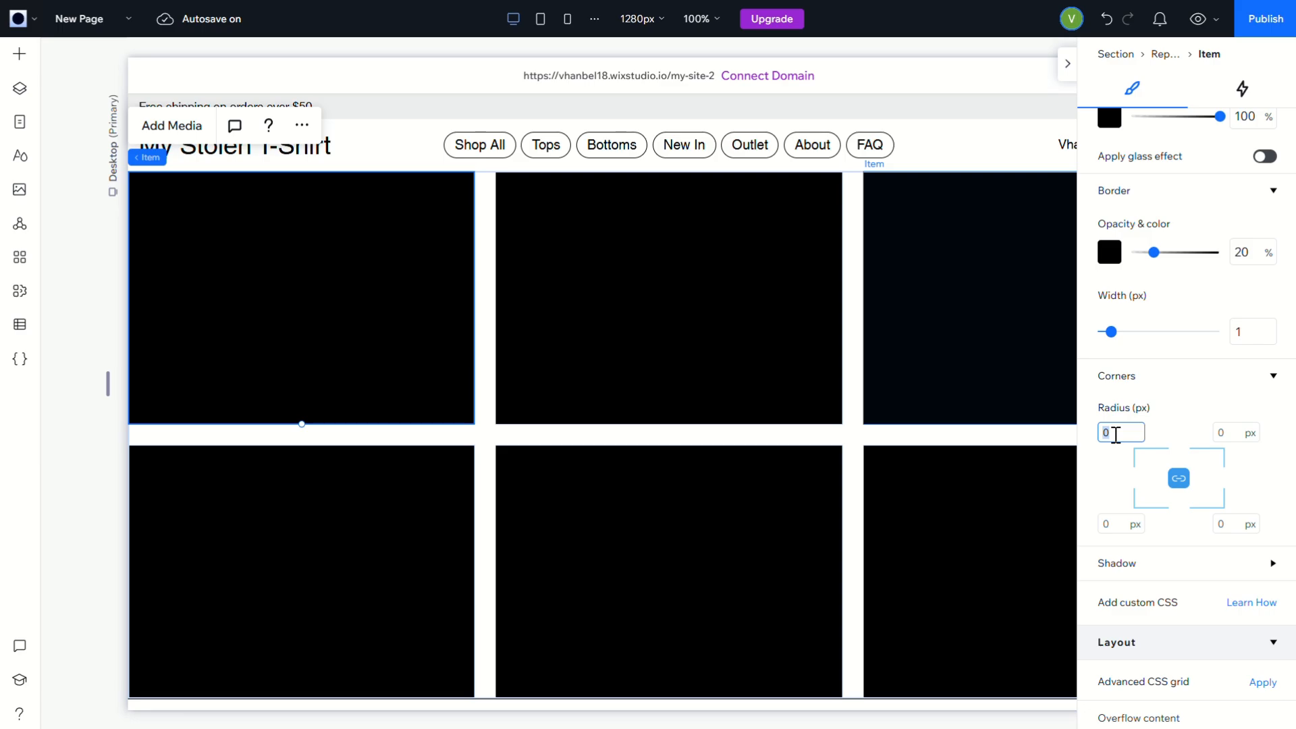
pyautogui.write('24')
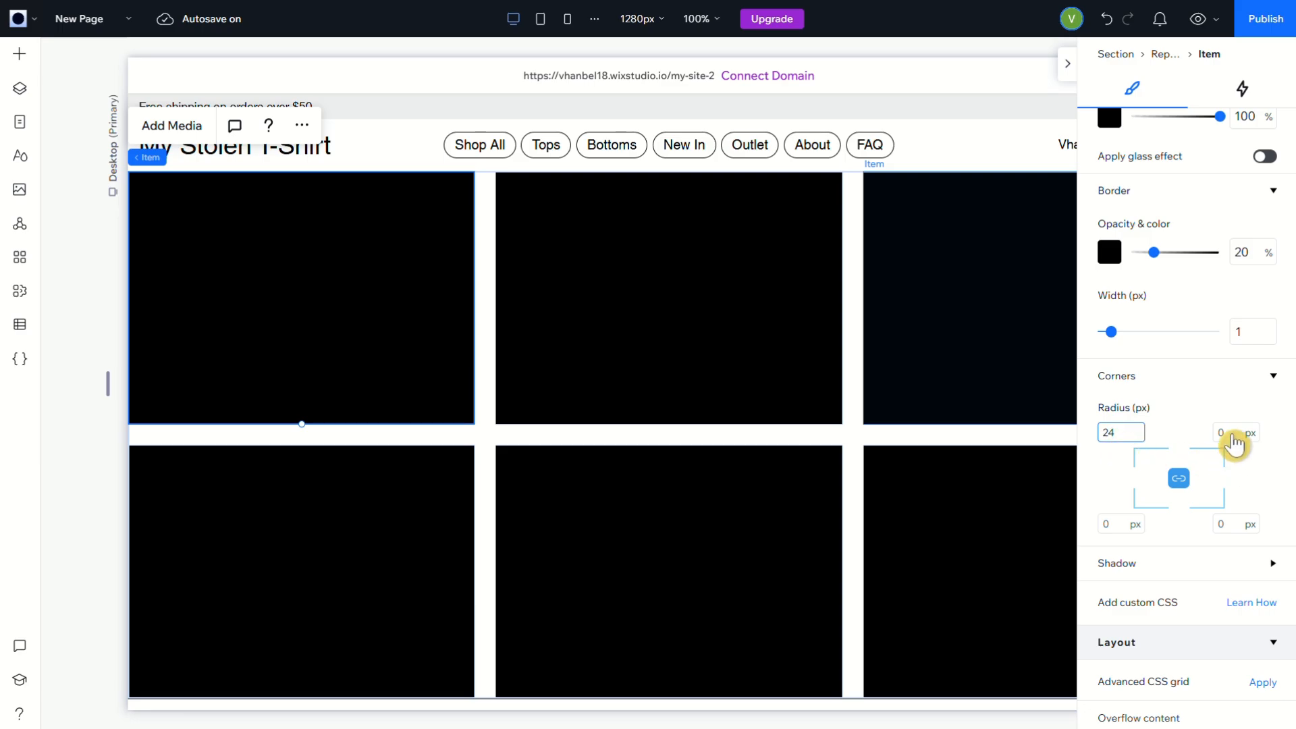
pyautogui.click(1232, 433)
pyautogui.scroll(4, 1255, 527)
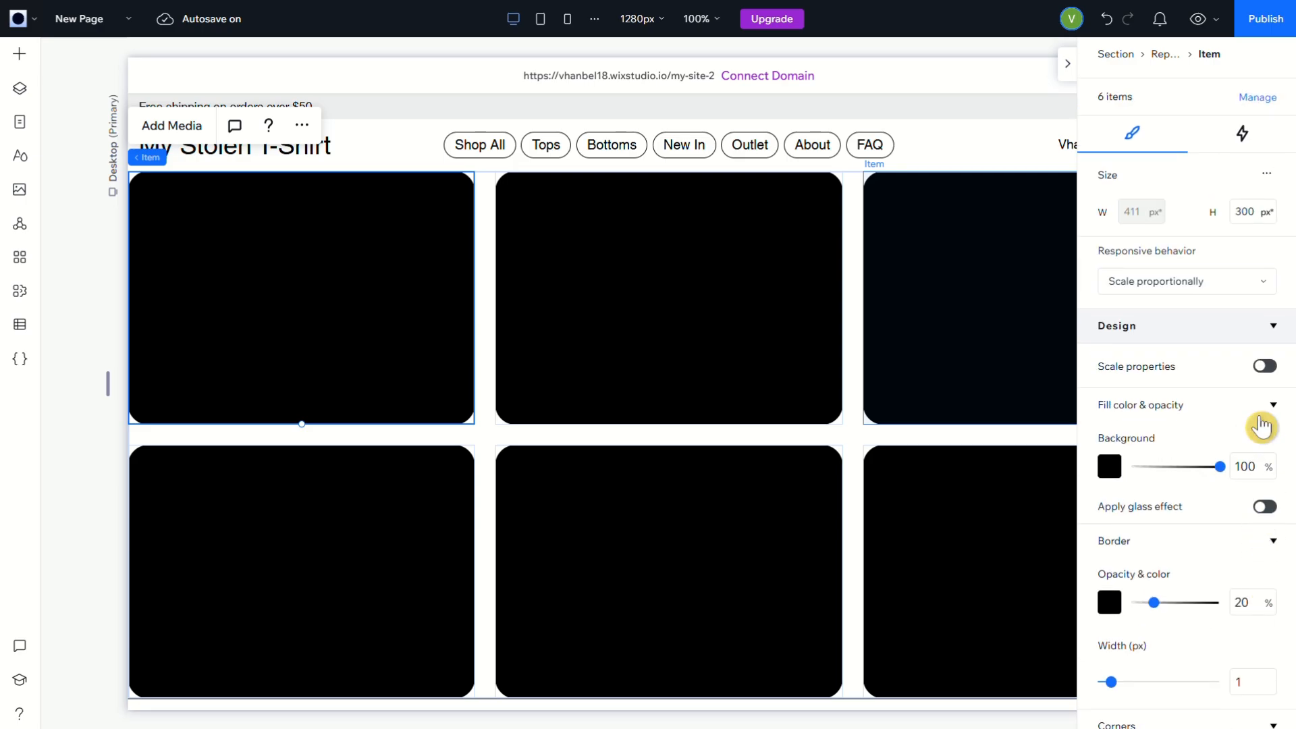
pyautogui.scroll(-6, 1244, 515)
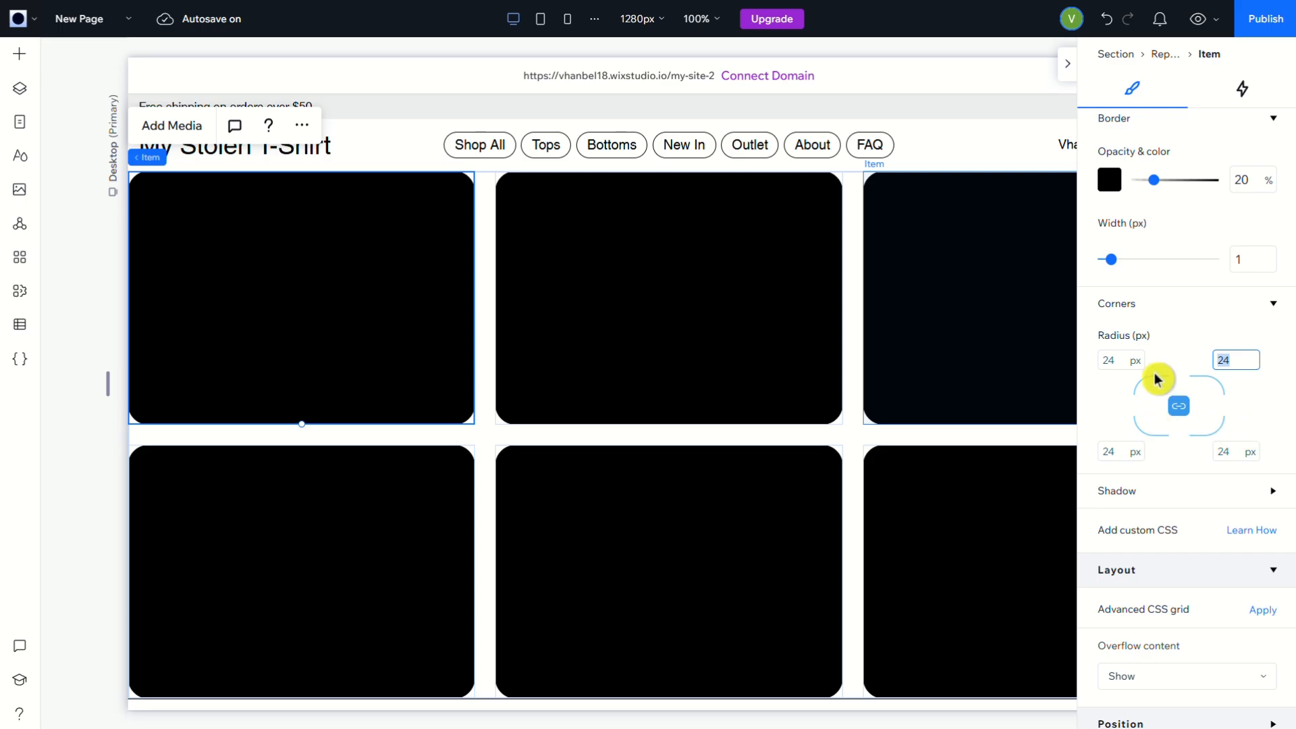
# Place a container inside the middle item of the repeater's upper row
pyautogui.click(19, 59)
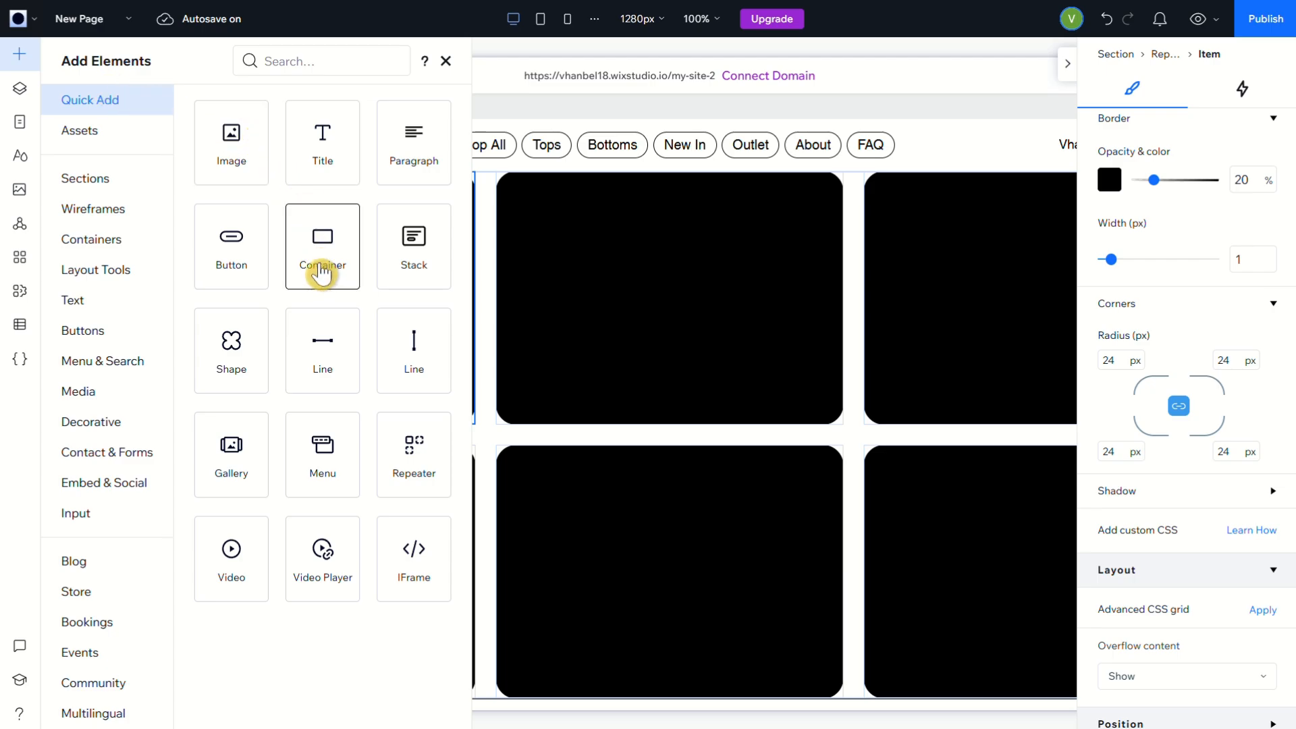
pyautogui.moveTo(323, 272); pyautogui.dragTo(704, 308)
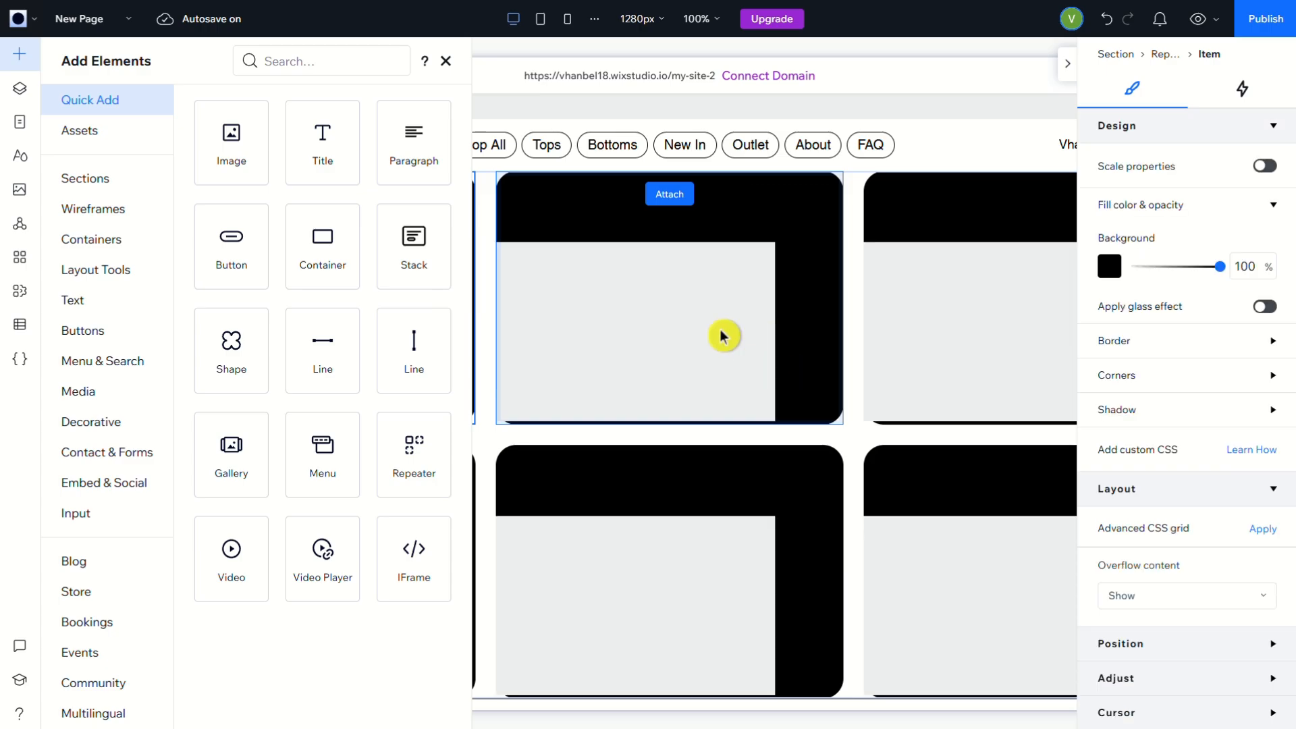
pyautogui.click(446, 61)
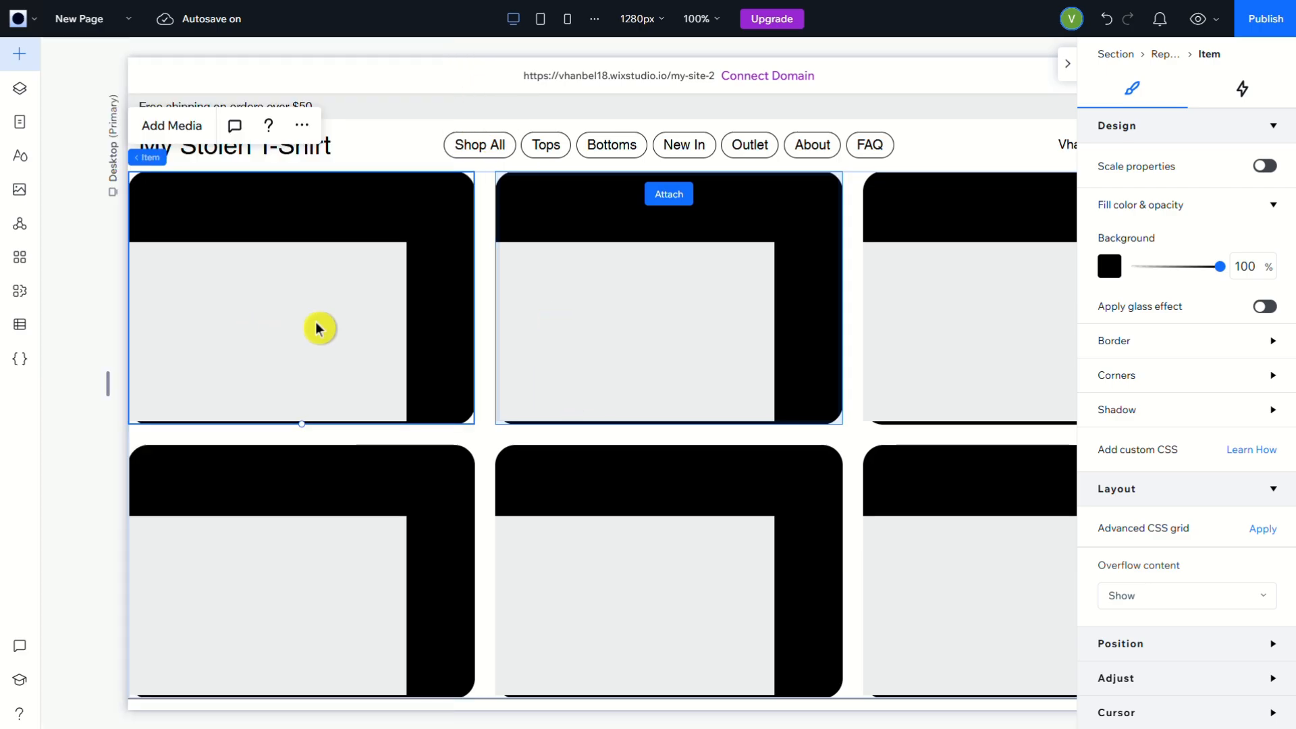
# Stretch the container to fill its repeater item and set its background opacity to 0%
pyautogui.click(319, 329)
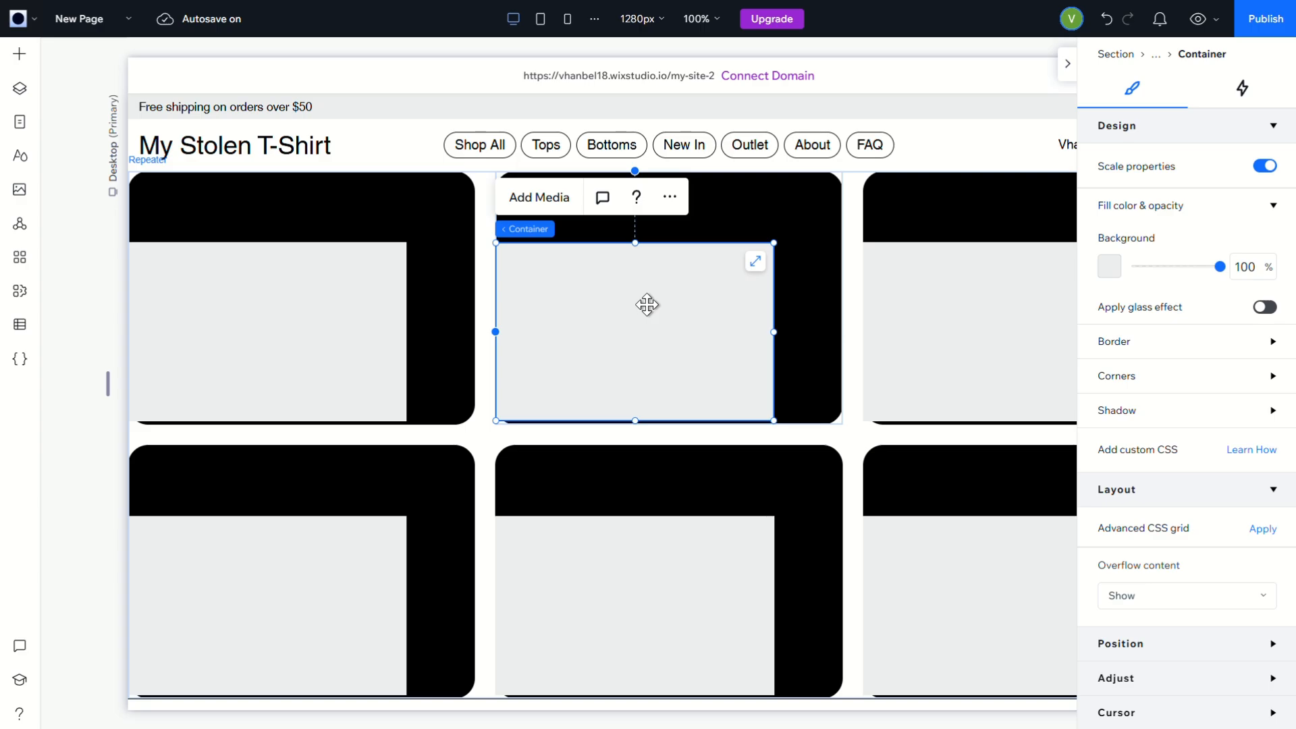
pyautogui.click(760, 270)
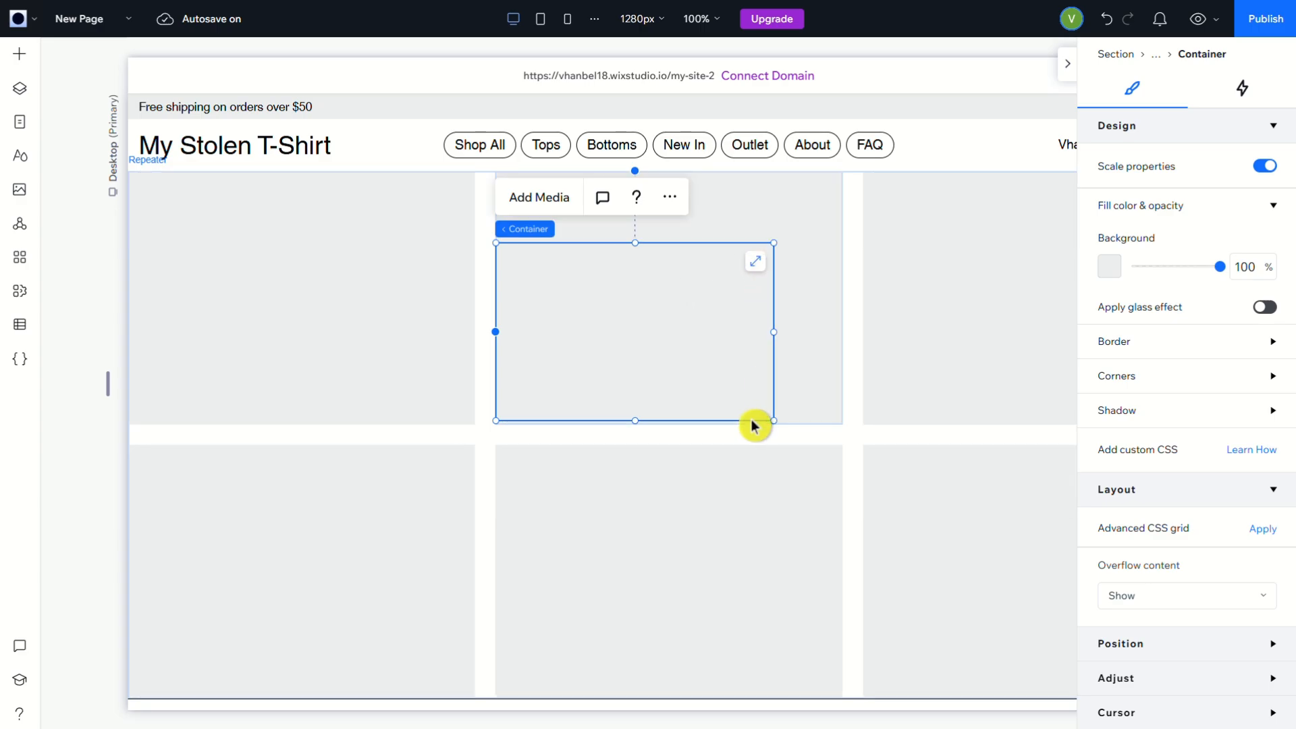
pyautogui.click(363, 382)
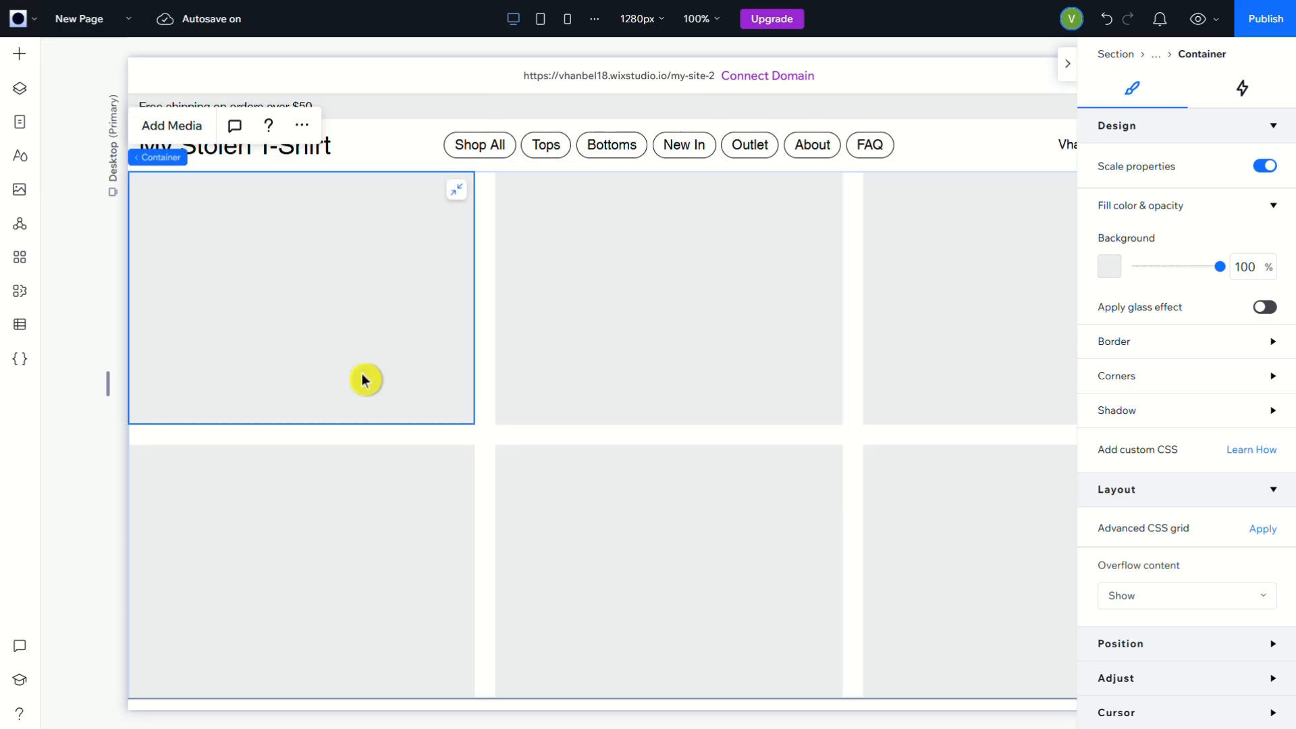
pyautogui.click(1250, 268)
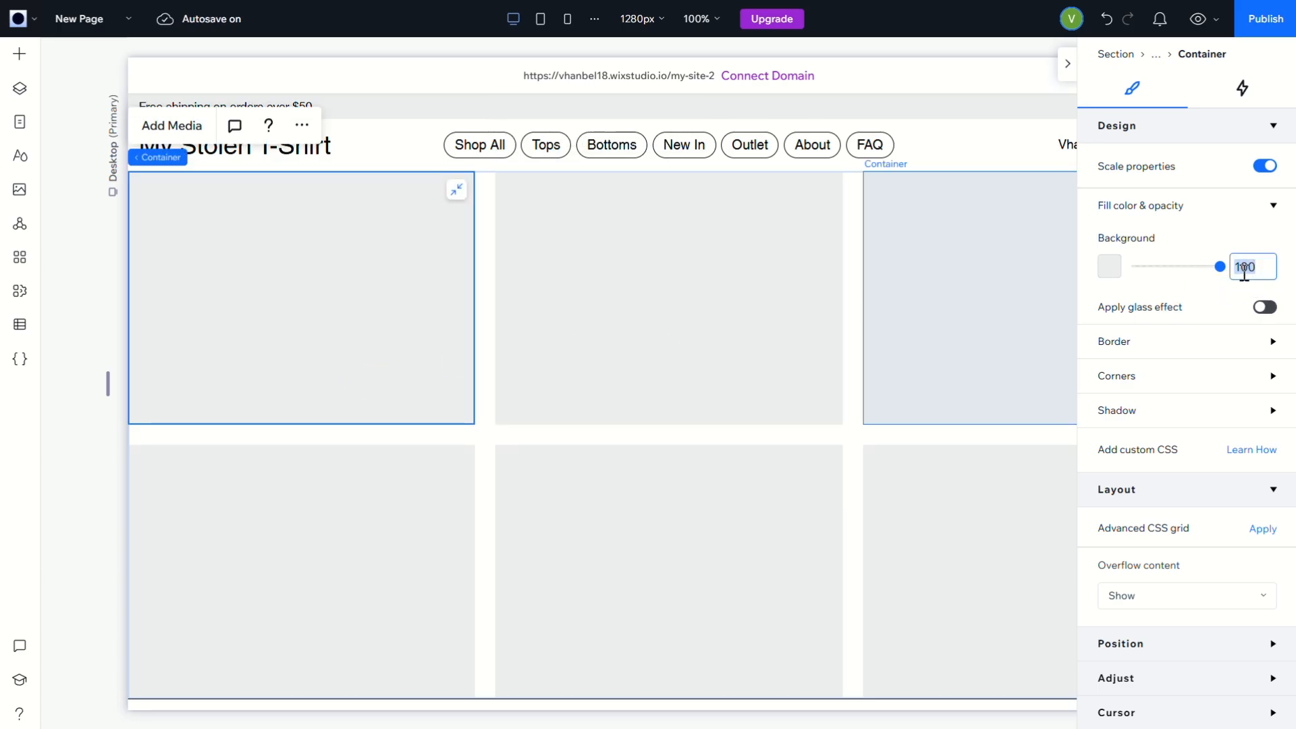
pyautogui.write('0')
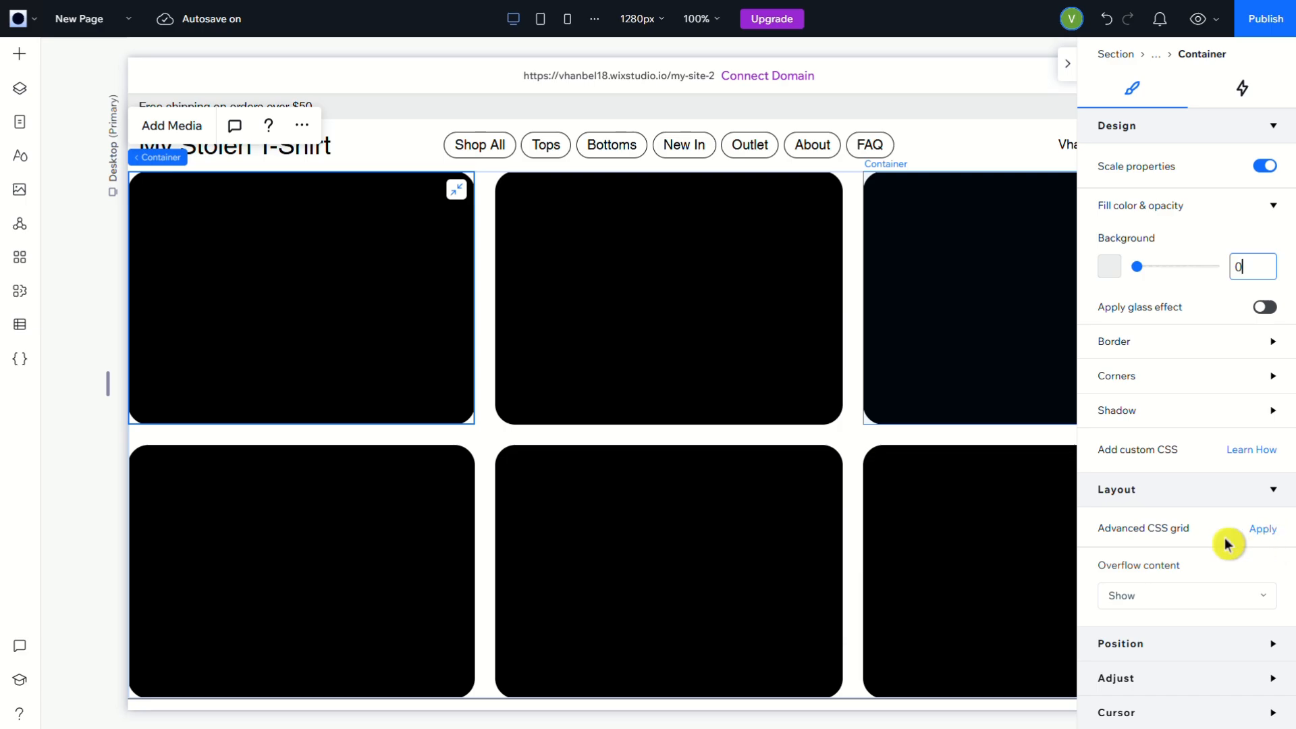
pyautogui.click(1273, 490)
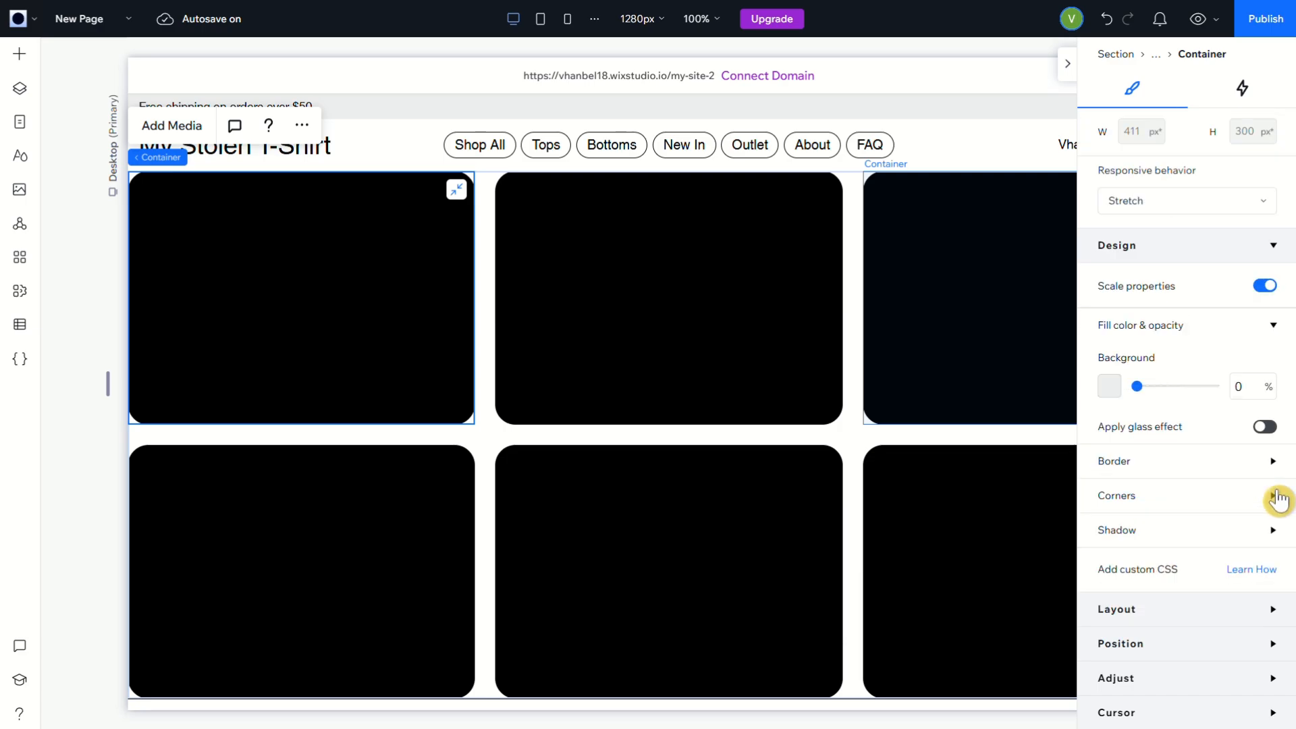
pyautogui.click(1275, 497)
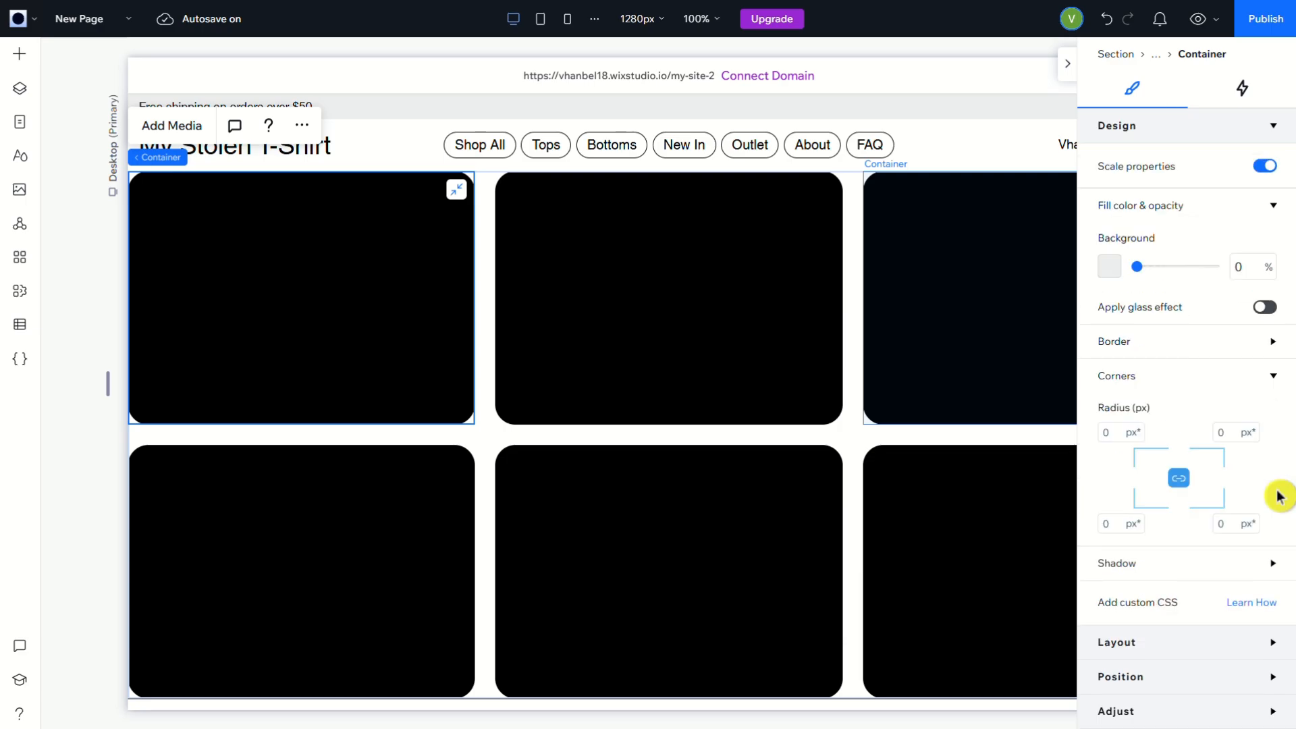
pyautogui.scroll(-1, 1264, 614)
pyautogui.click(1270, 615)
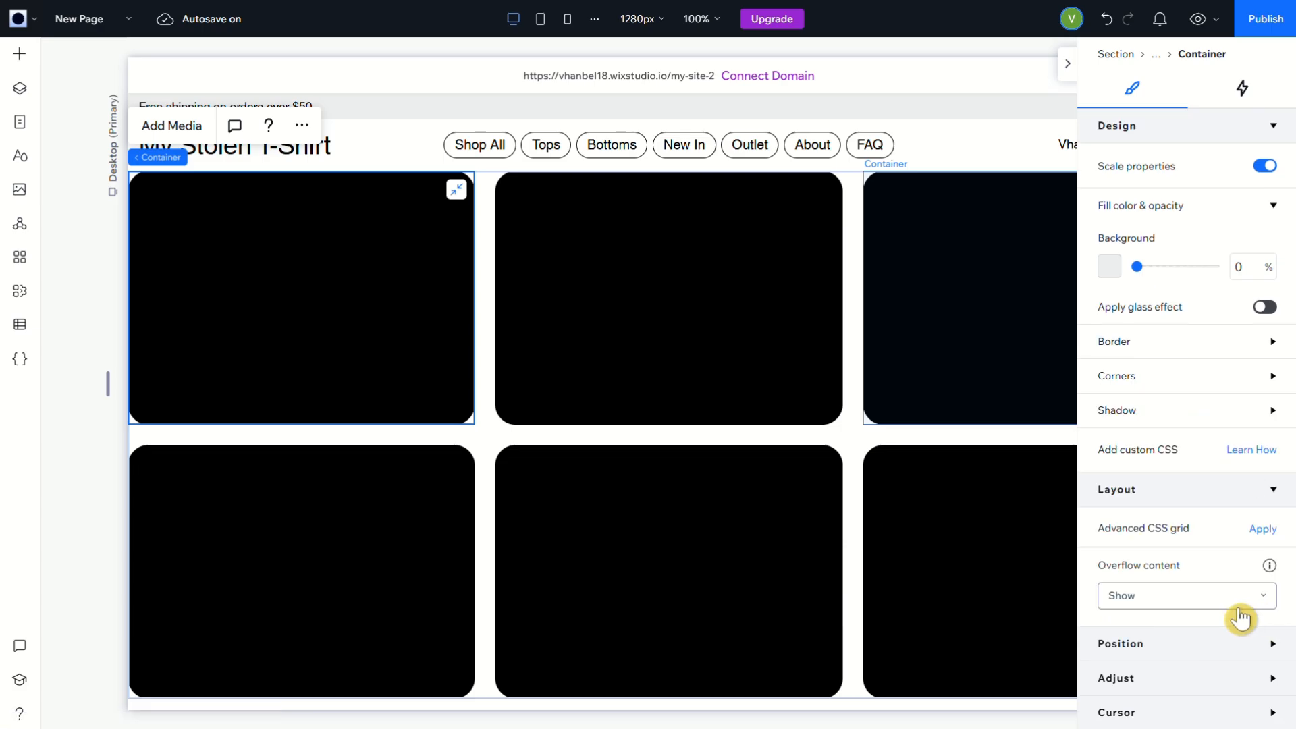
pyautogui.click(1243, 606)
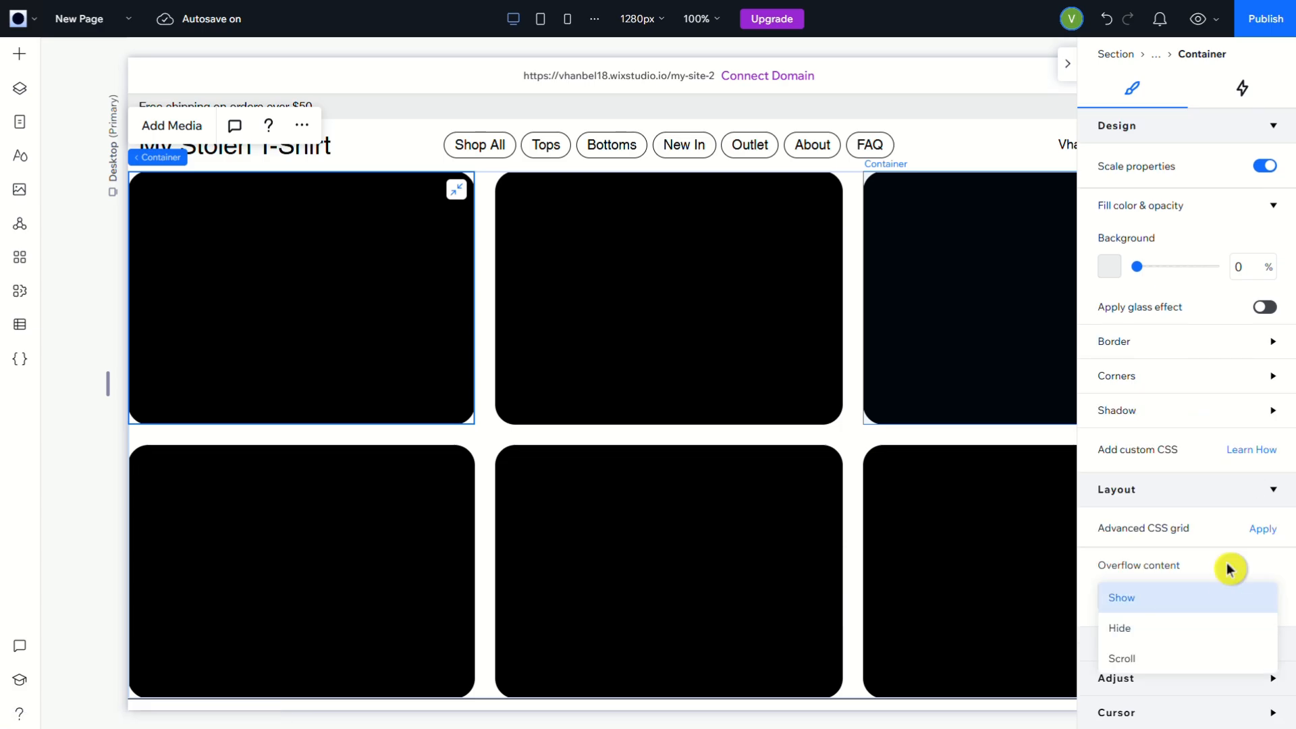
pyautogui.click(1269, 548)
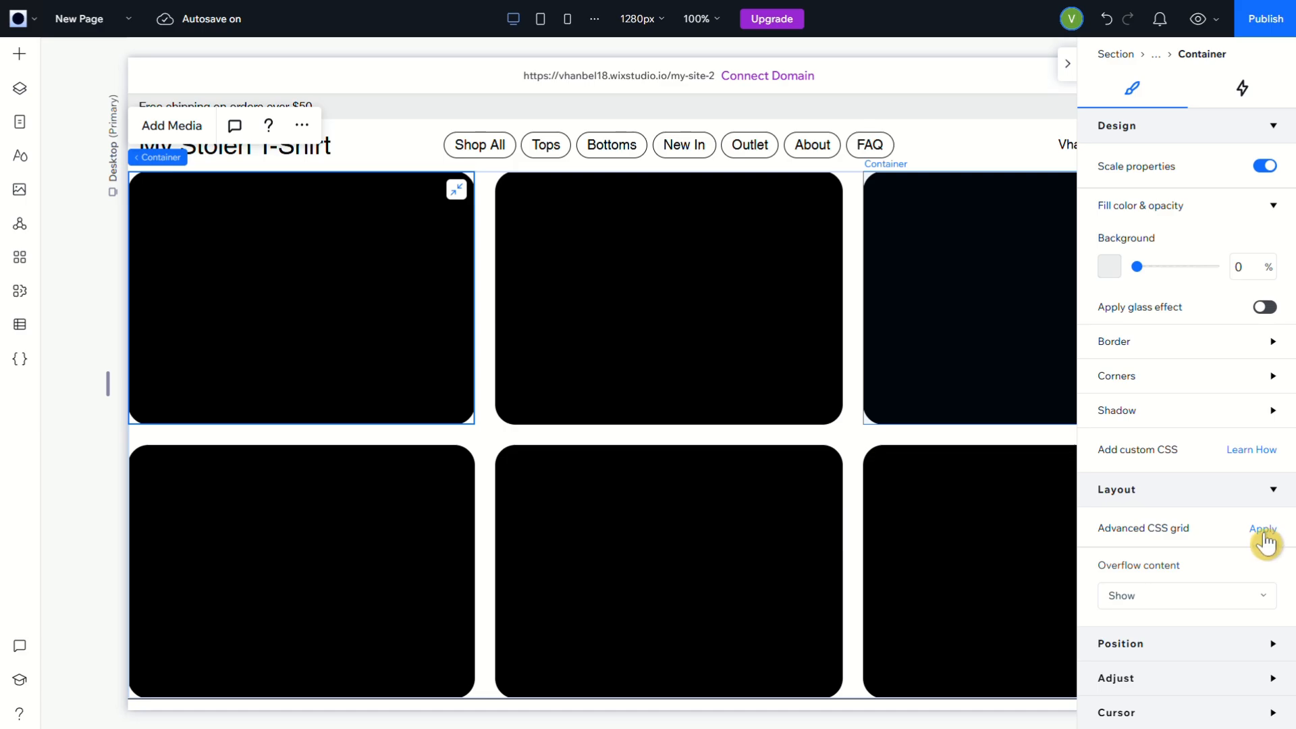
# Apply an advanced CSS grid to the container with a 1x2 layout and a vertical gap of 24 px
pyautogui.click(1266, 547)
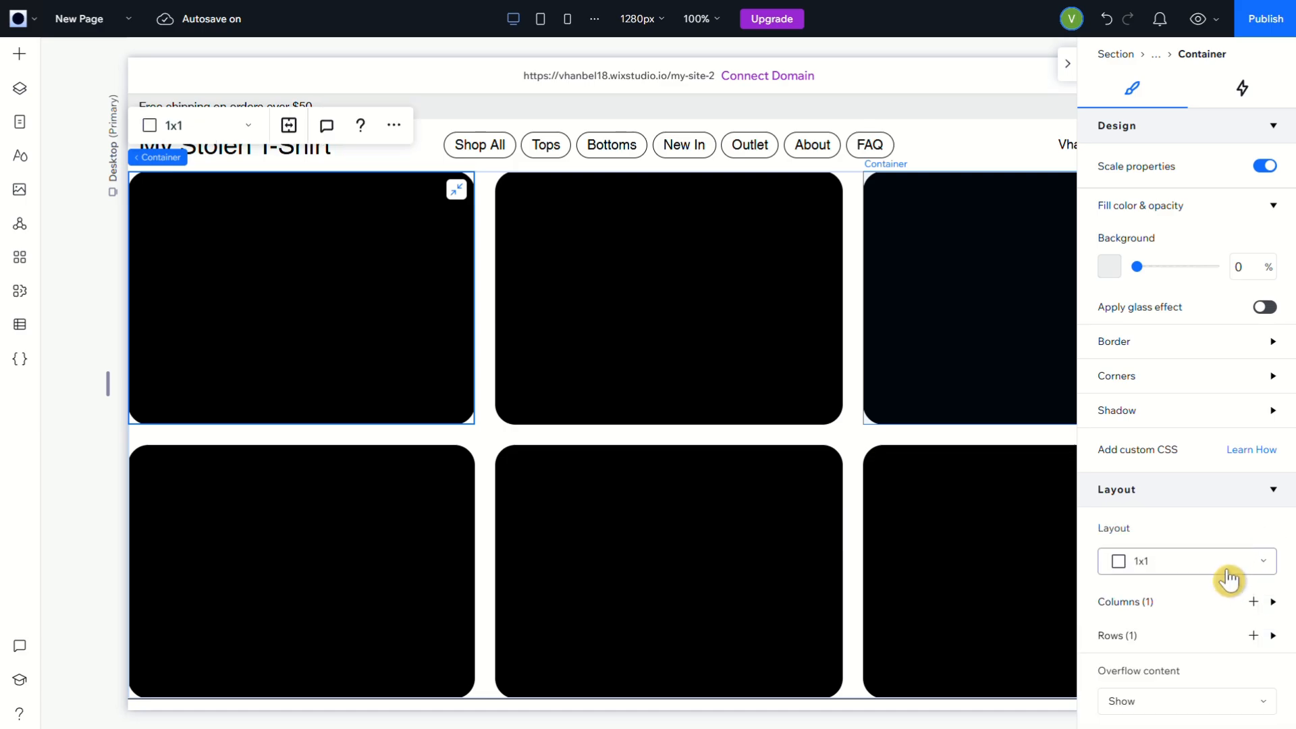
pyautogui.click(1224, 562)
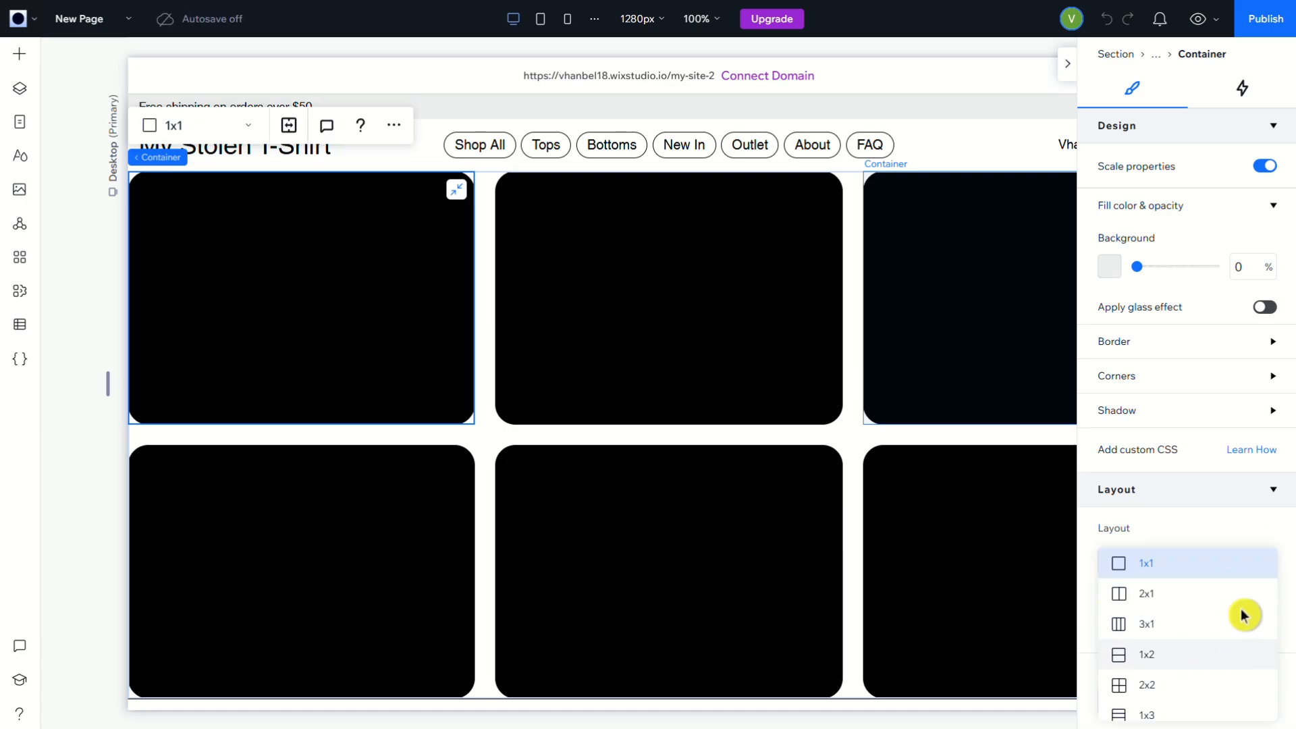
pyautogui.click(1266, 575)
pyautogui.scroll(-1, 1265, 574)
pyautogui.click(1254, 598)
pyautogui.scroll(-1, 1245, 635)
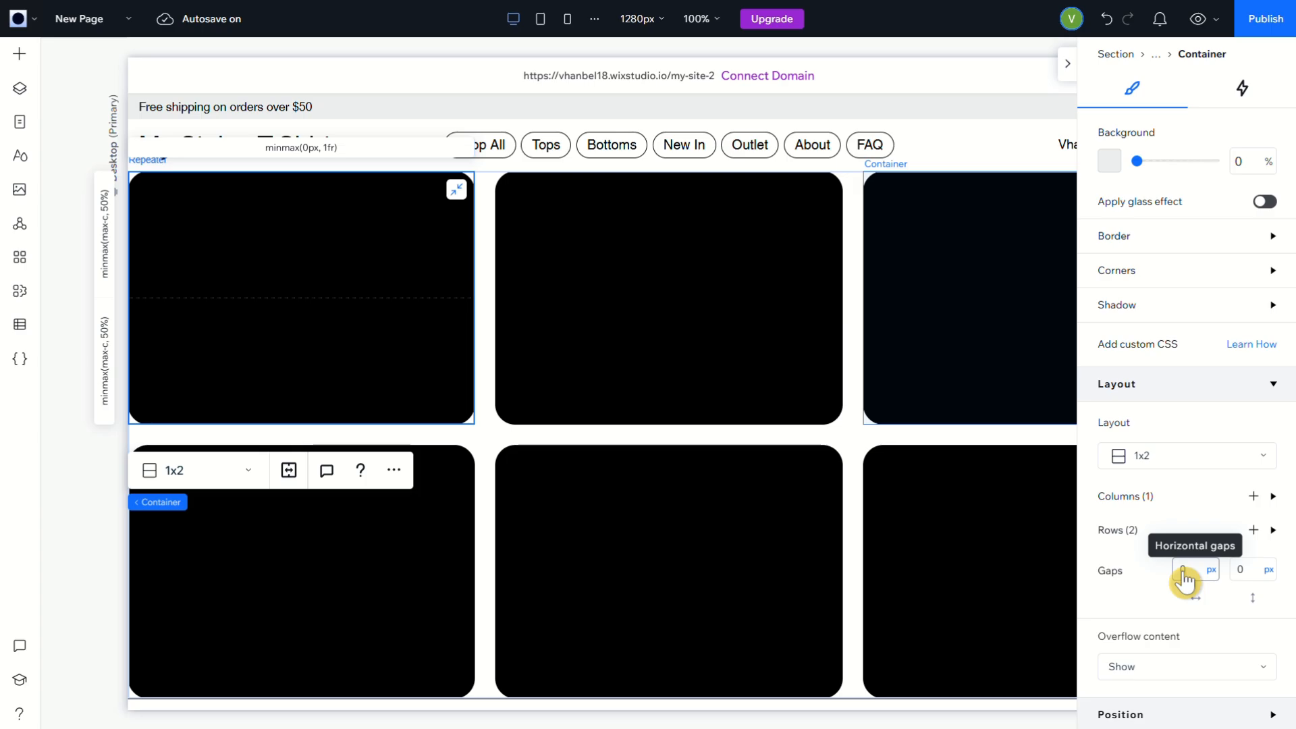
pyautogui.click(1240, 571)
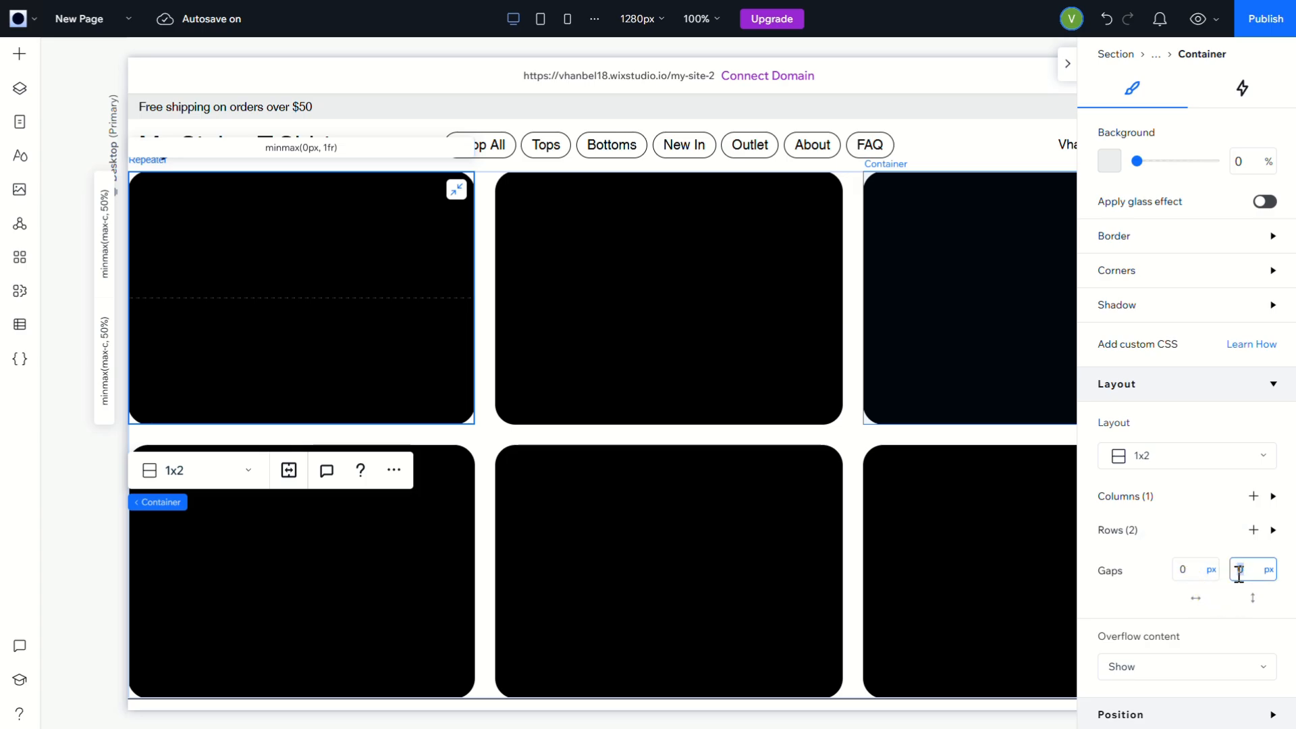
pyautogui.press('Return')
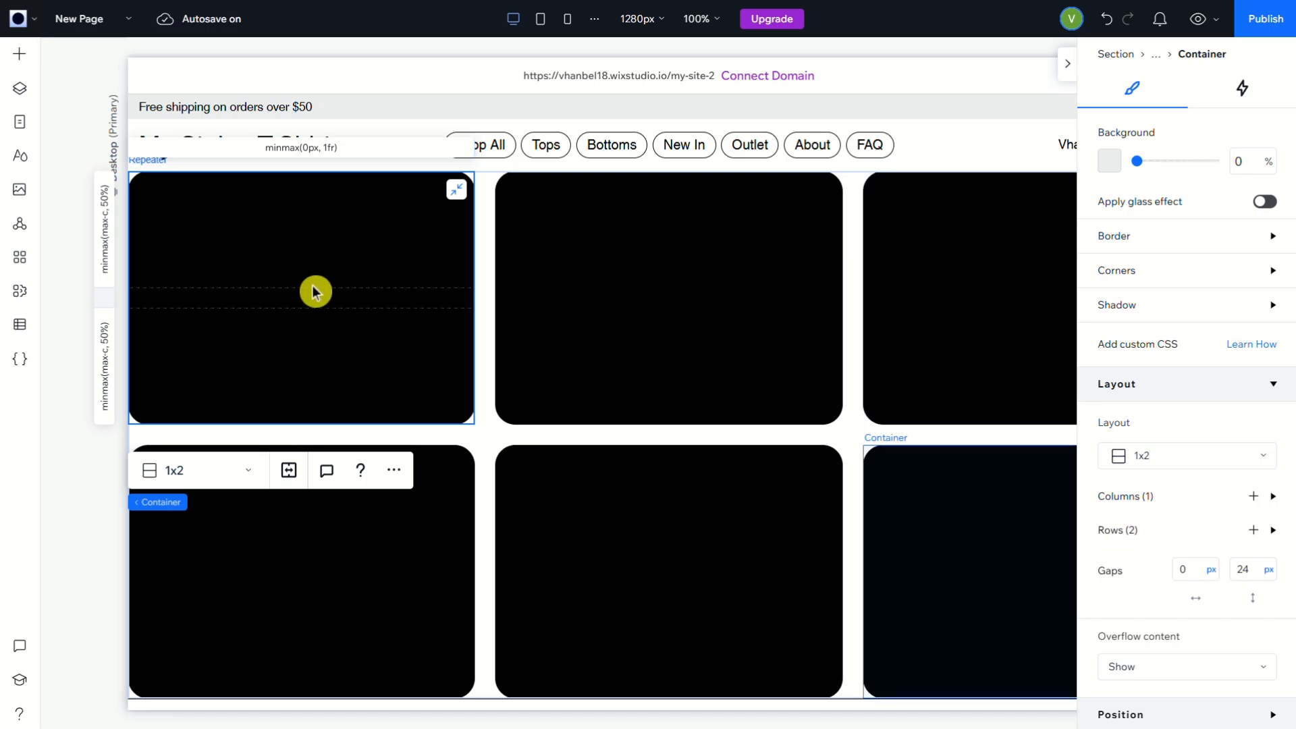
# Add an image to the middle item of the repeater's upper row and replace it with the Interior Design picture from Media from Wix
pyautogui.click(20, 58)
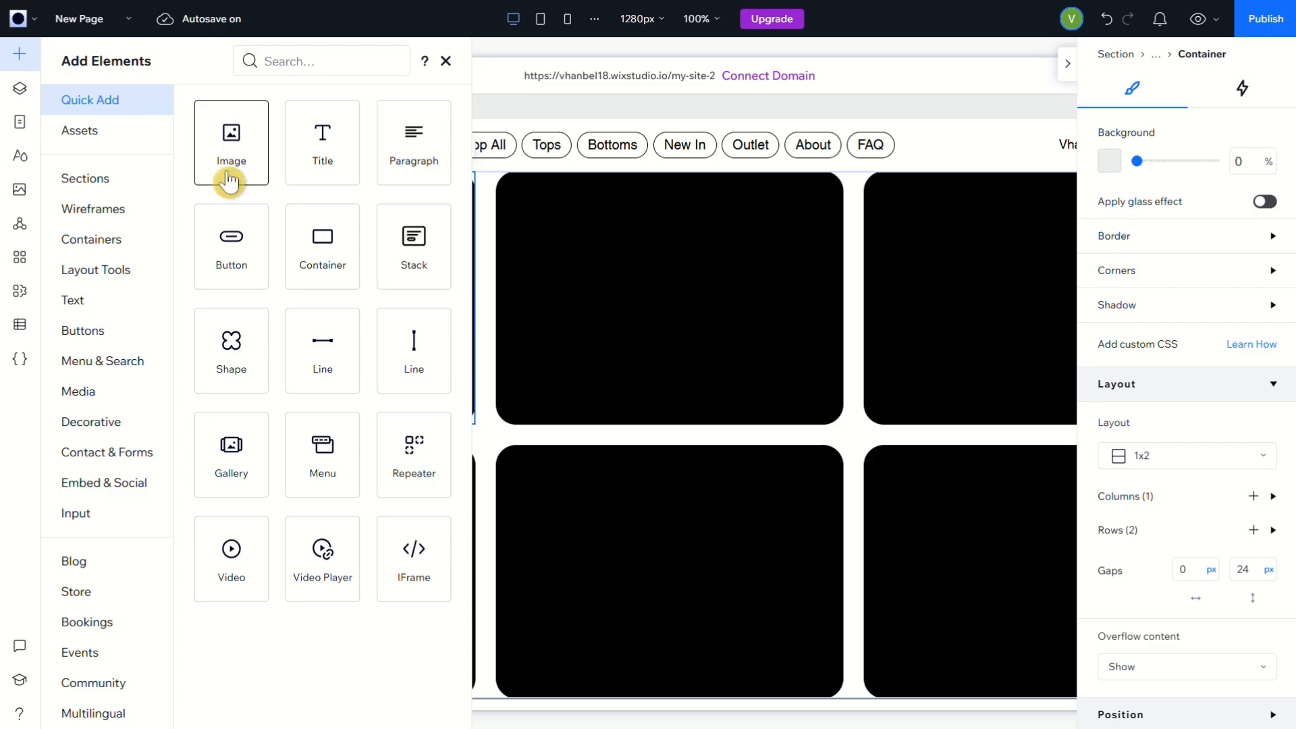
pyautogui.moveTo(212, 168); pyautogui.dragTo(635, 297)
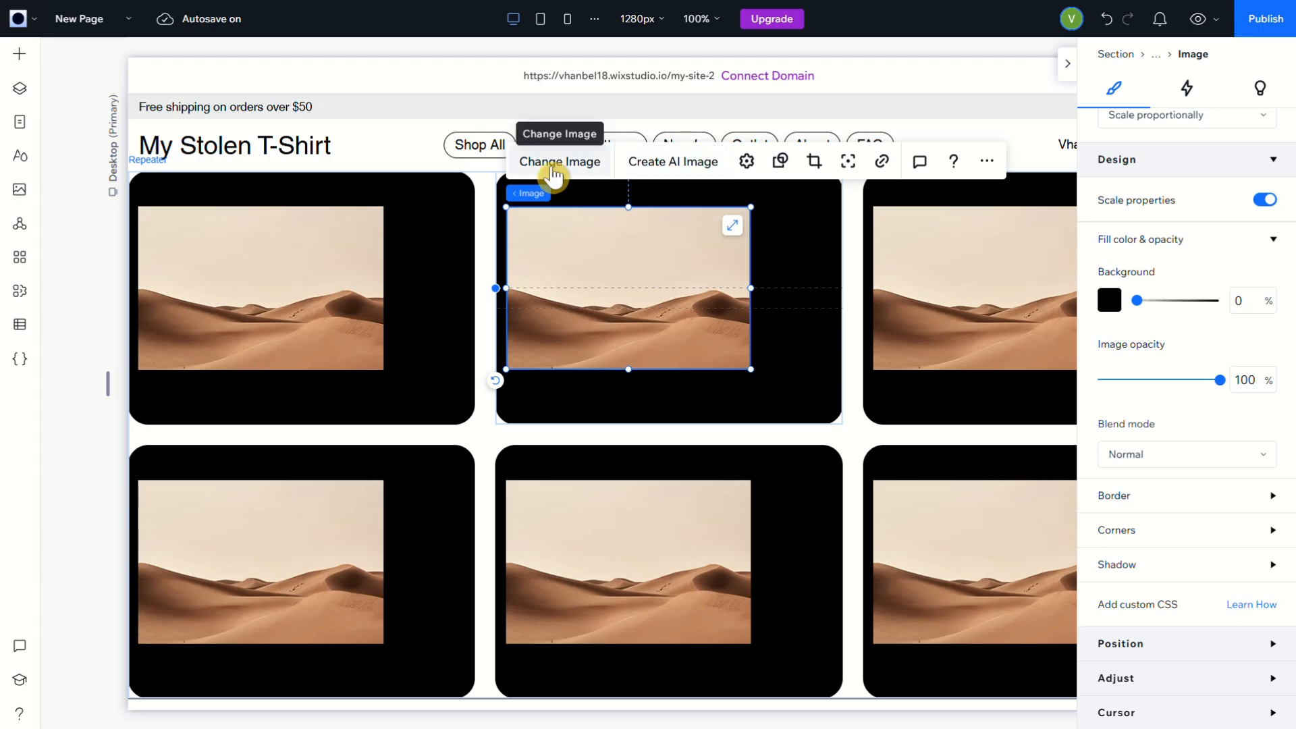
pyautogui.click(552, 173)
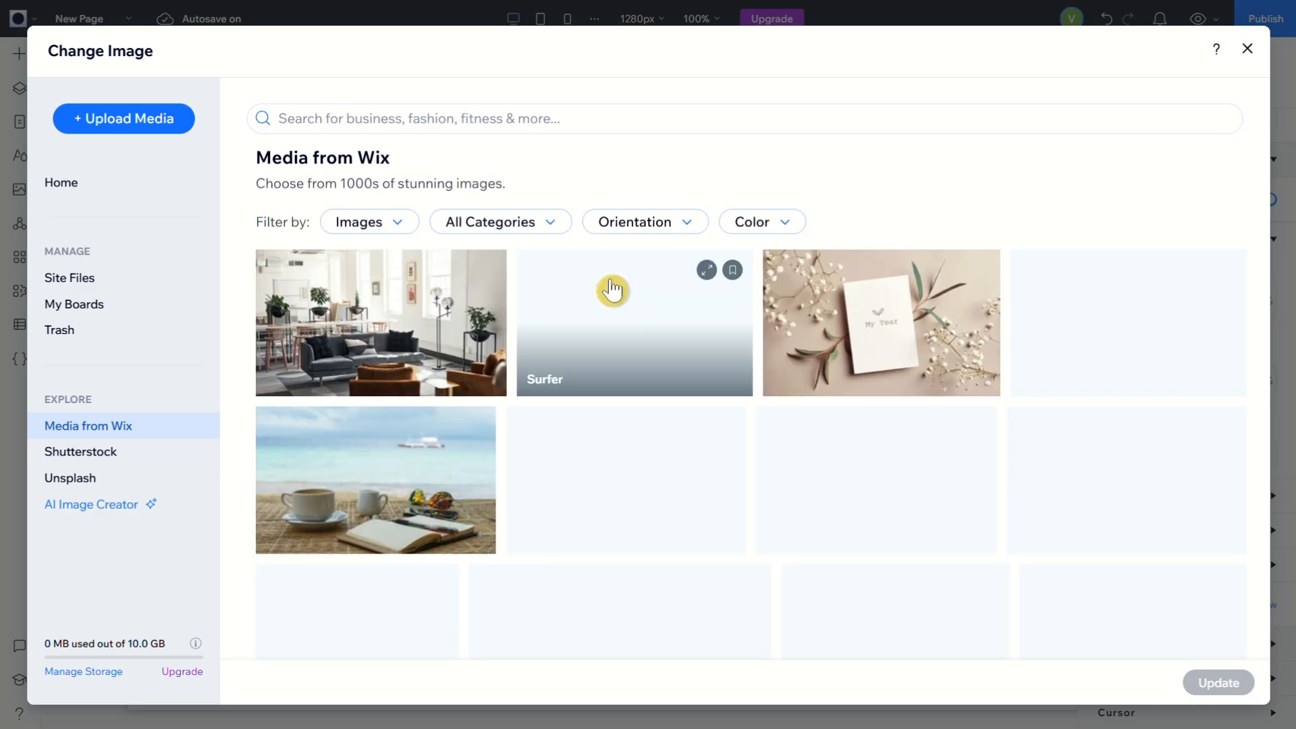
pyautogui.click(448, 324)
pyautogui.click(1219, 682)
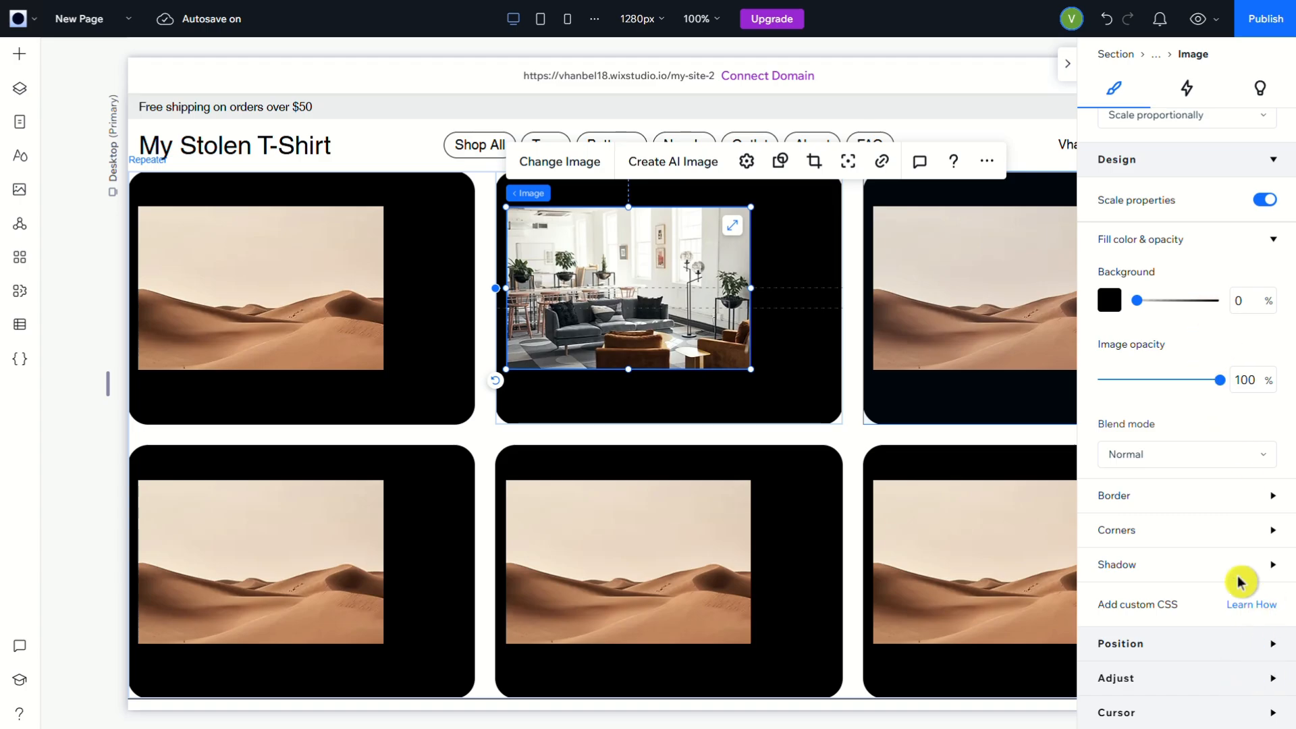
# Locate the image in the upper grid cell of its container and stretch it to fill that cell
pyautogui.click(1276, 650)
pyautogui.click(1199, 517)
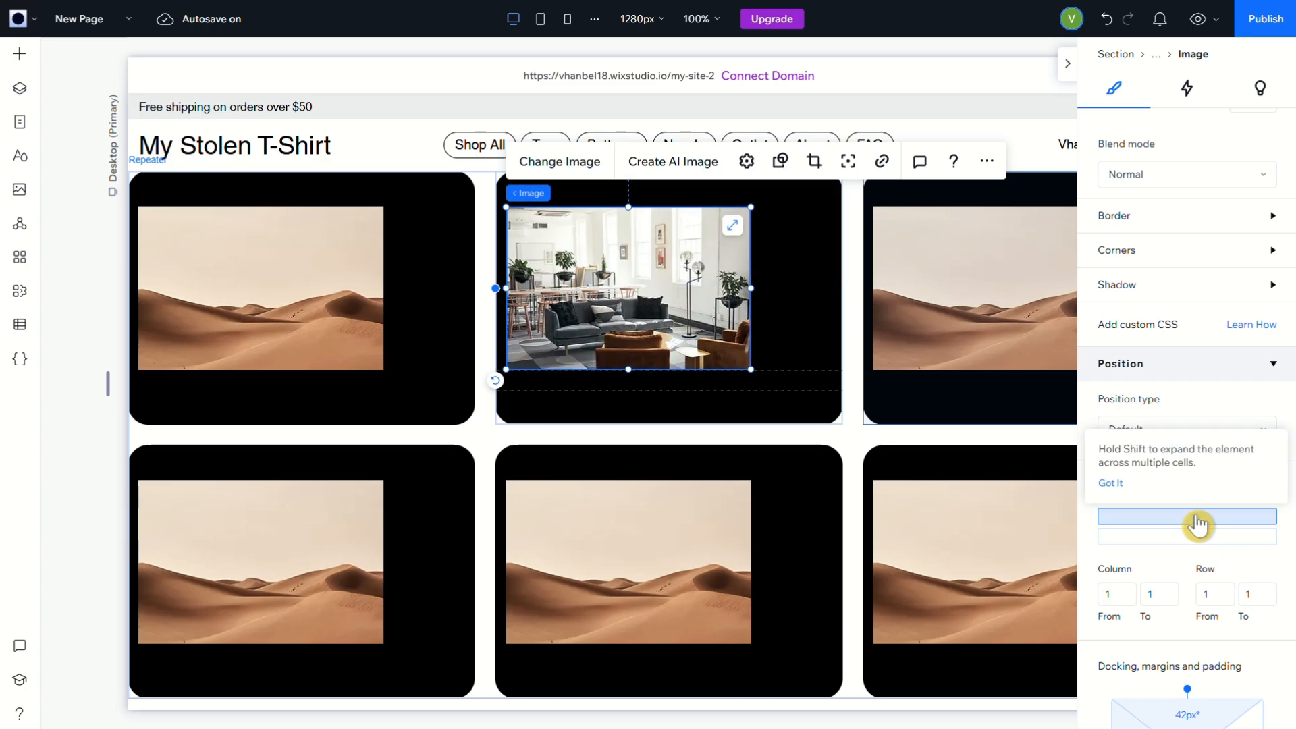
pyautogui.click(742, 275)
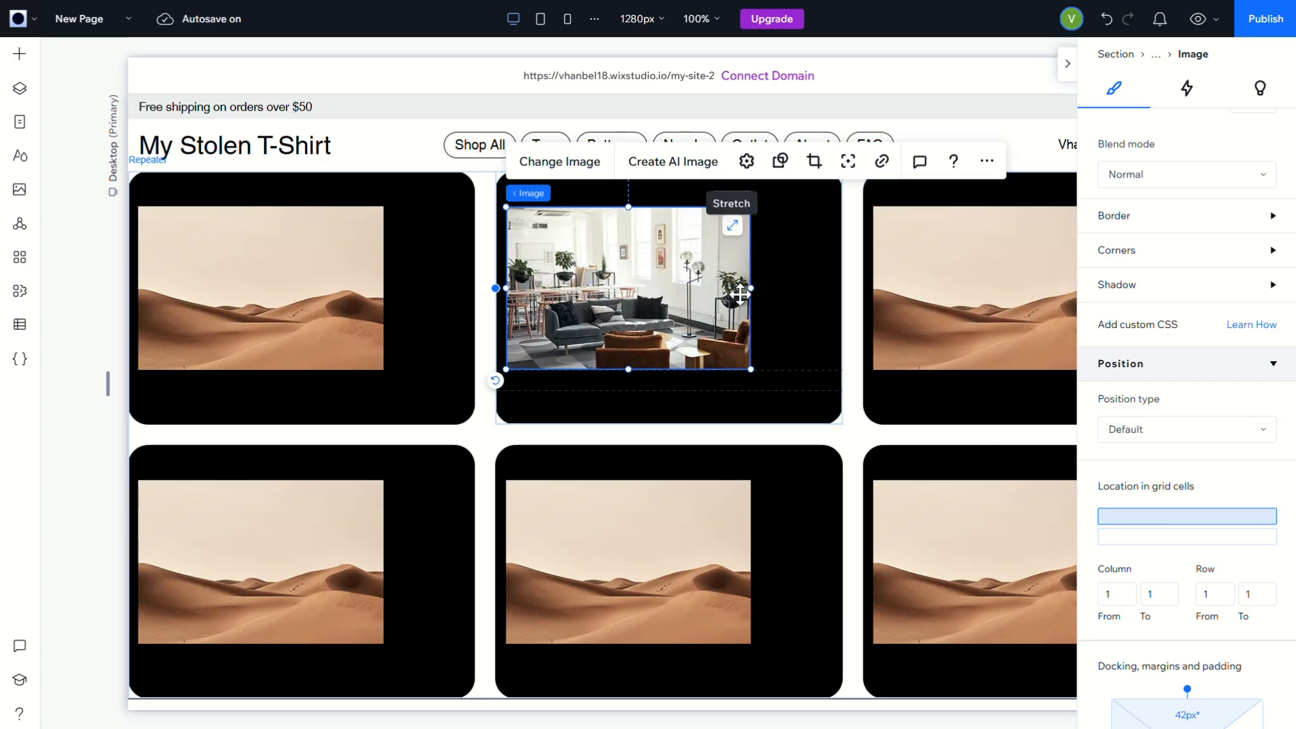
pyautogui.click(1154, 521)
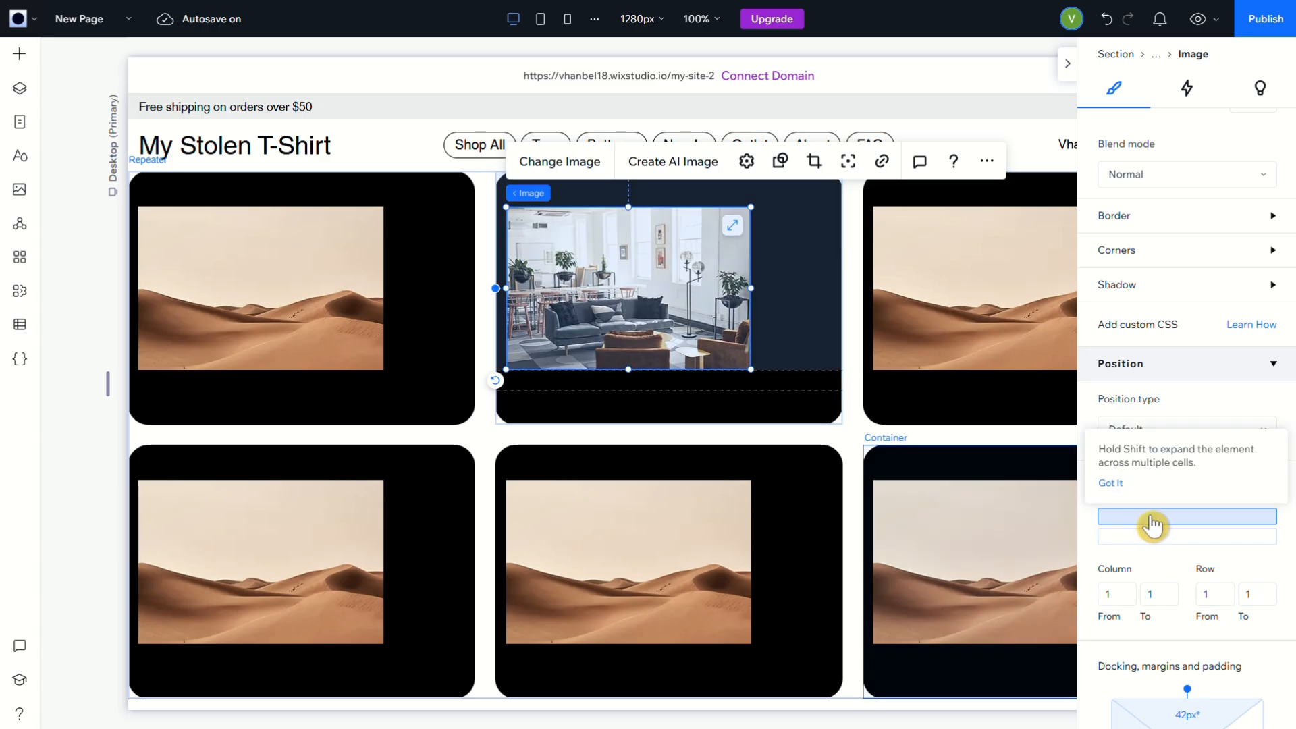
pyautogui.click(735, 234)
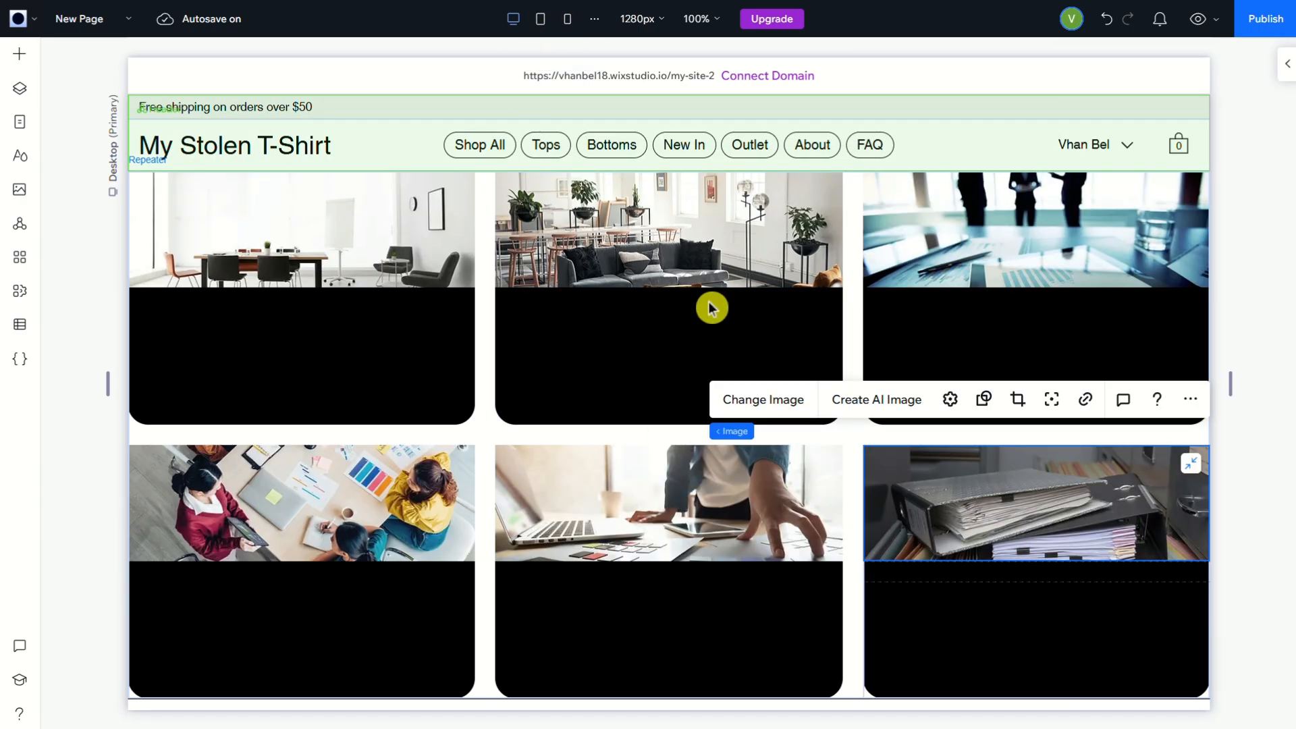
# Add a Heading 5 text element to the lower grid cell of the upper row's middle card
pyautogui.click(283, 363)
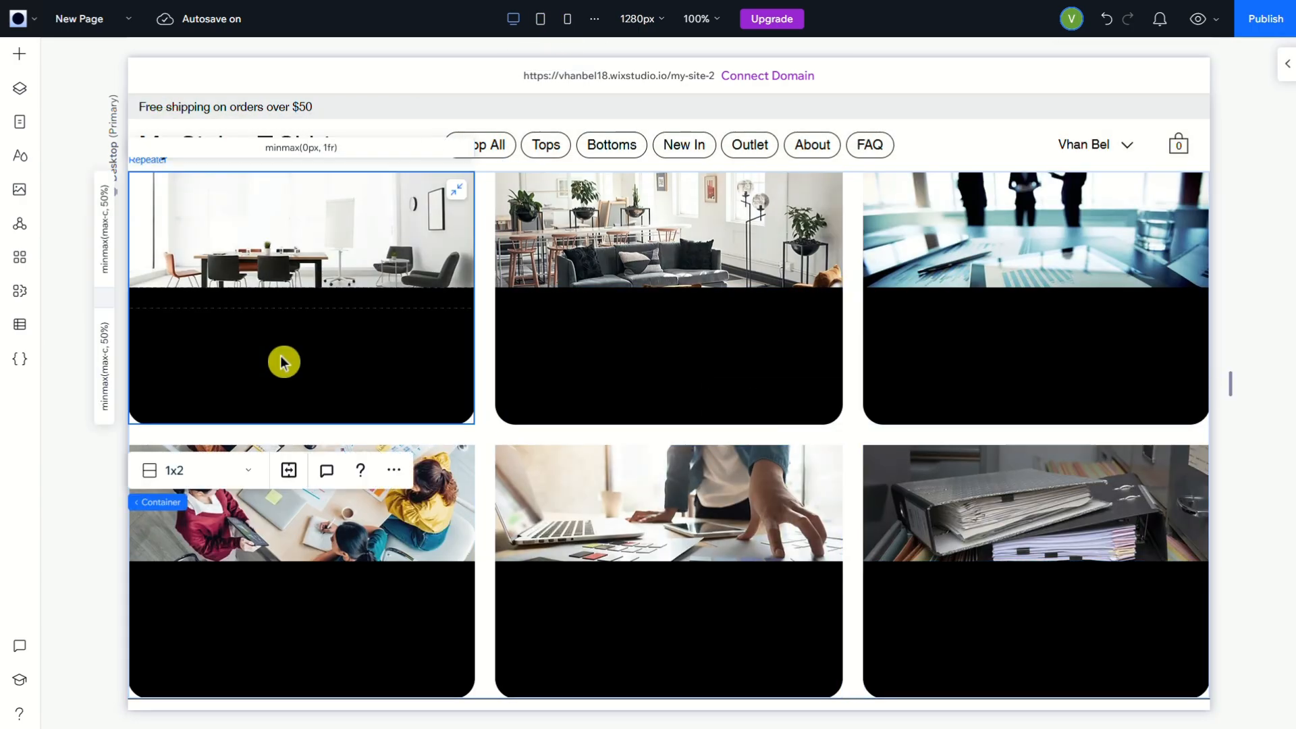
pyautogui.click(21, 60)
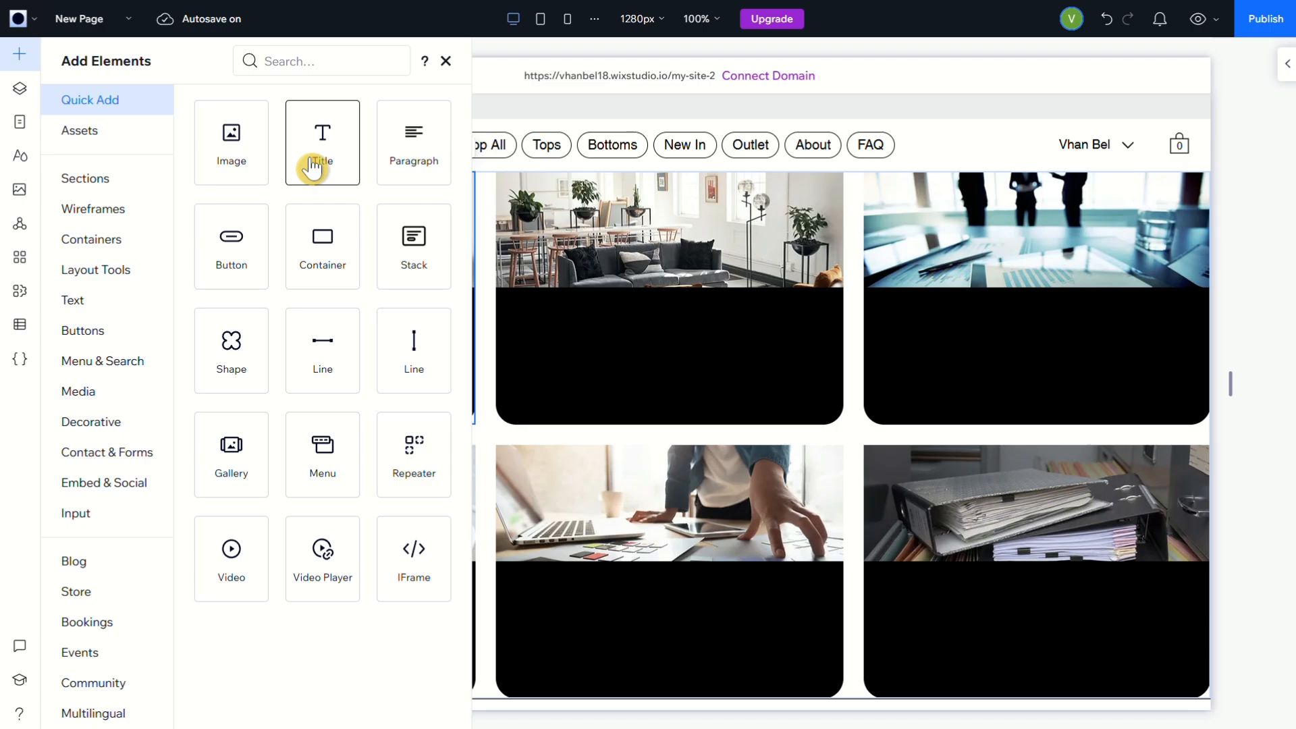
pyautogui.click(81, 311)
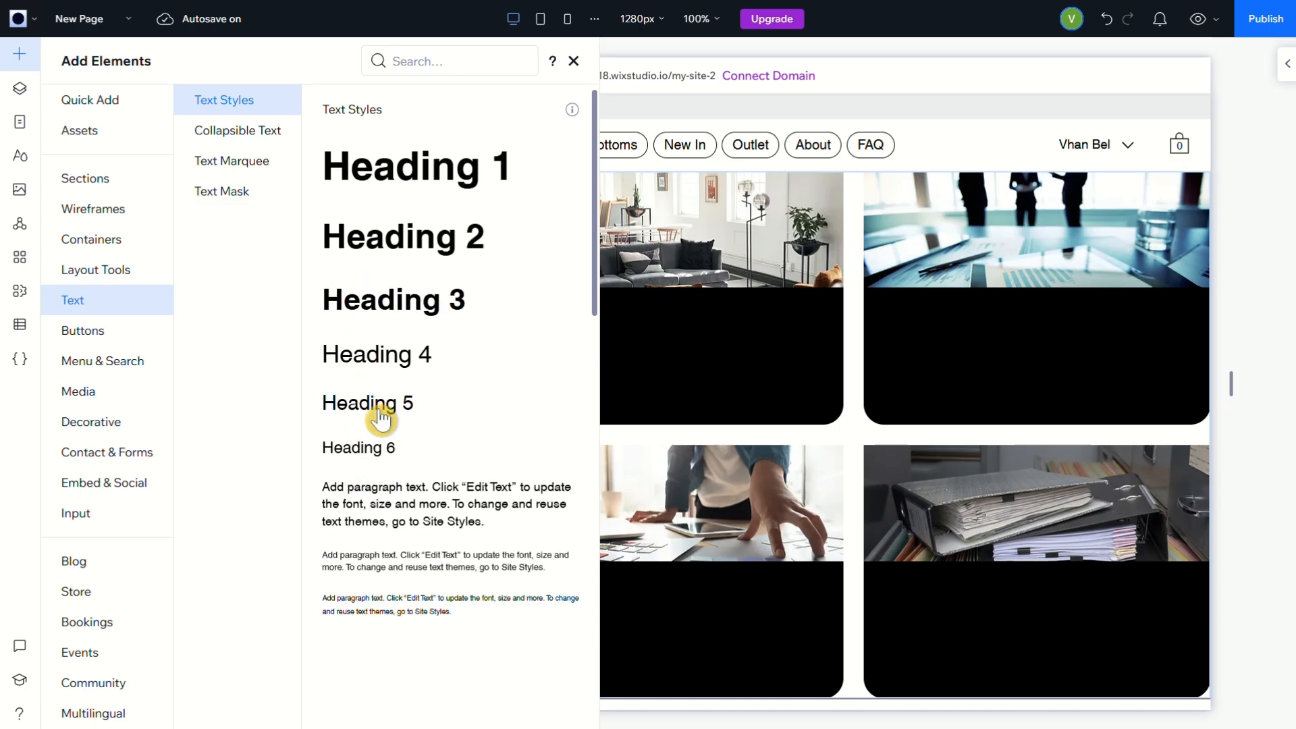
pyautogui.moveTo(384, 411); pyautogui.dragTo(698, 346)
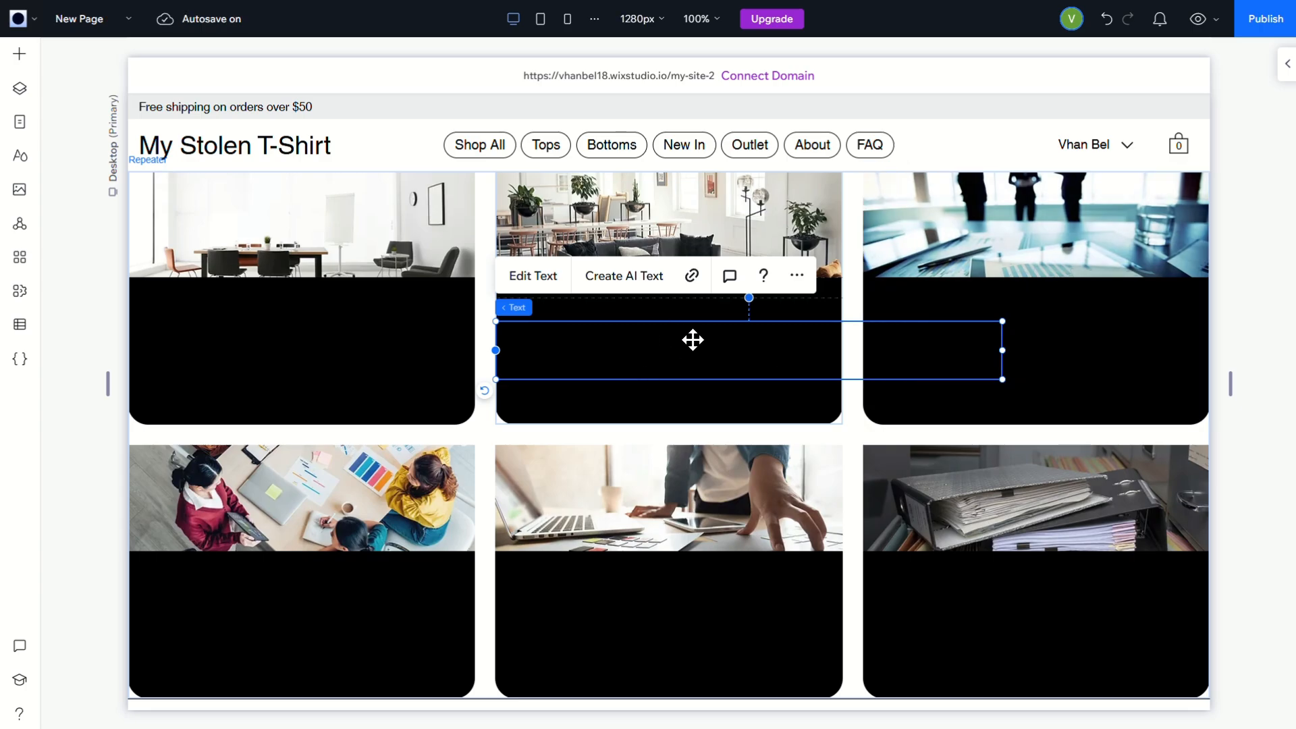
# Change the heading's text color to the white theme color (#FFFFFF)
pyautogui.click(535, 284)
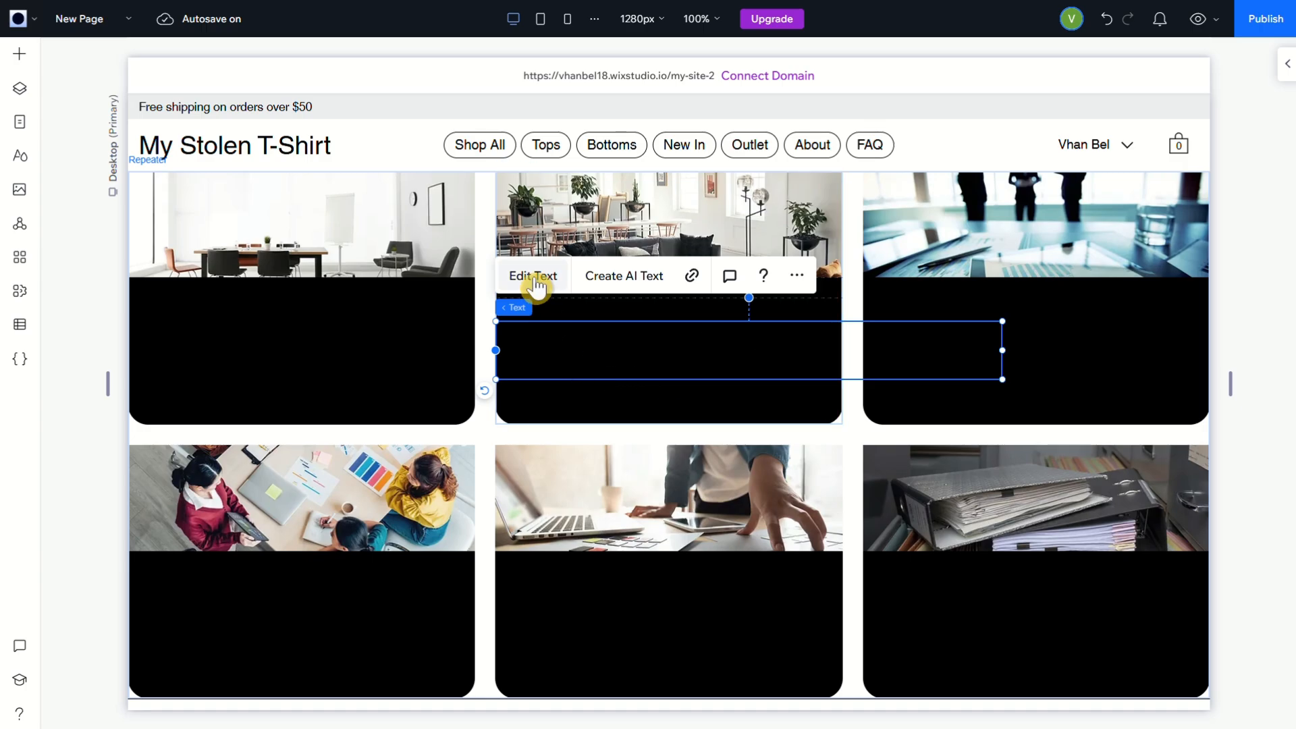
pyautogui.click(604, 363)
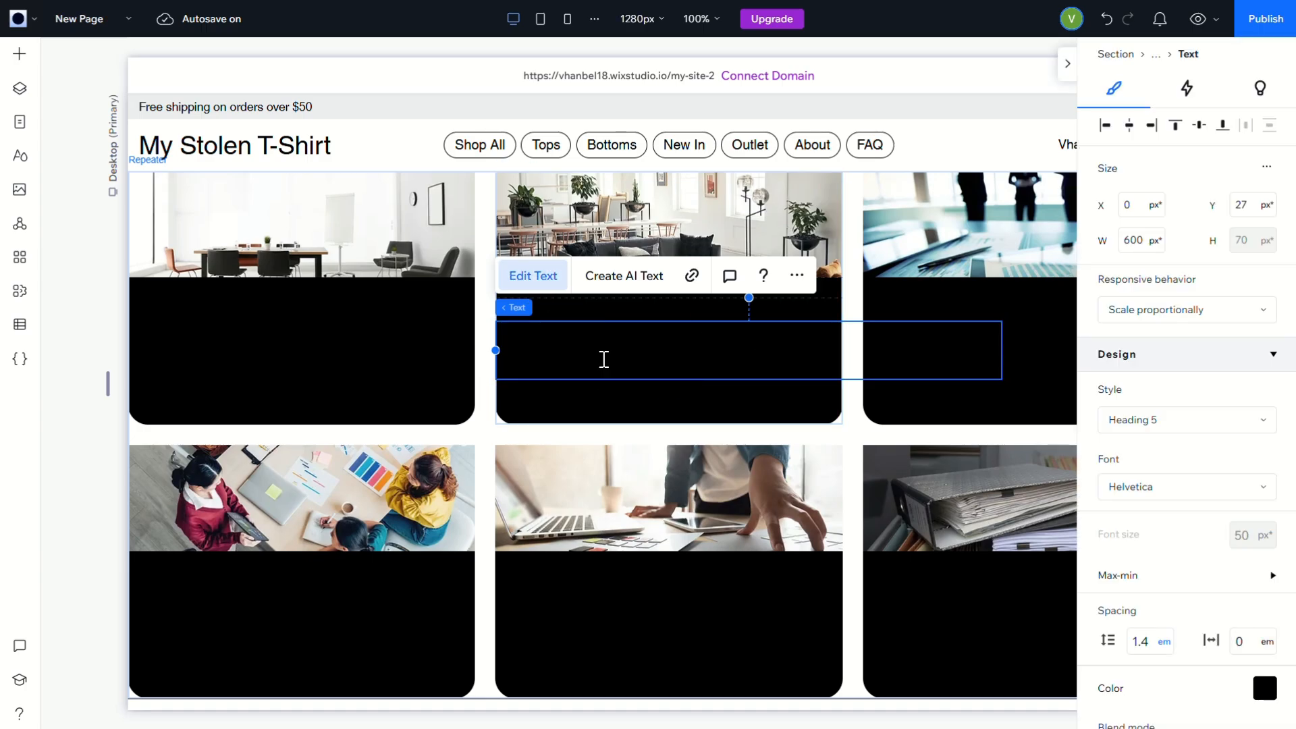
pyautogui.click(1264, 695)
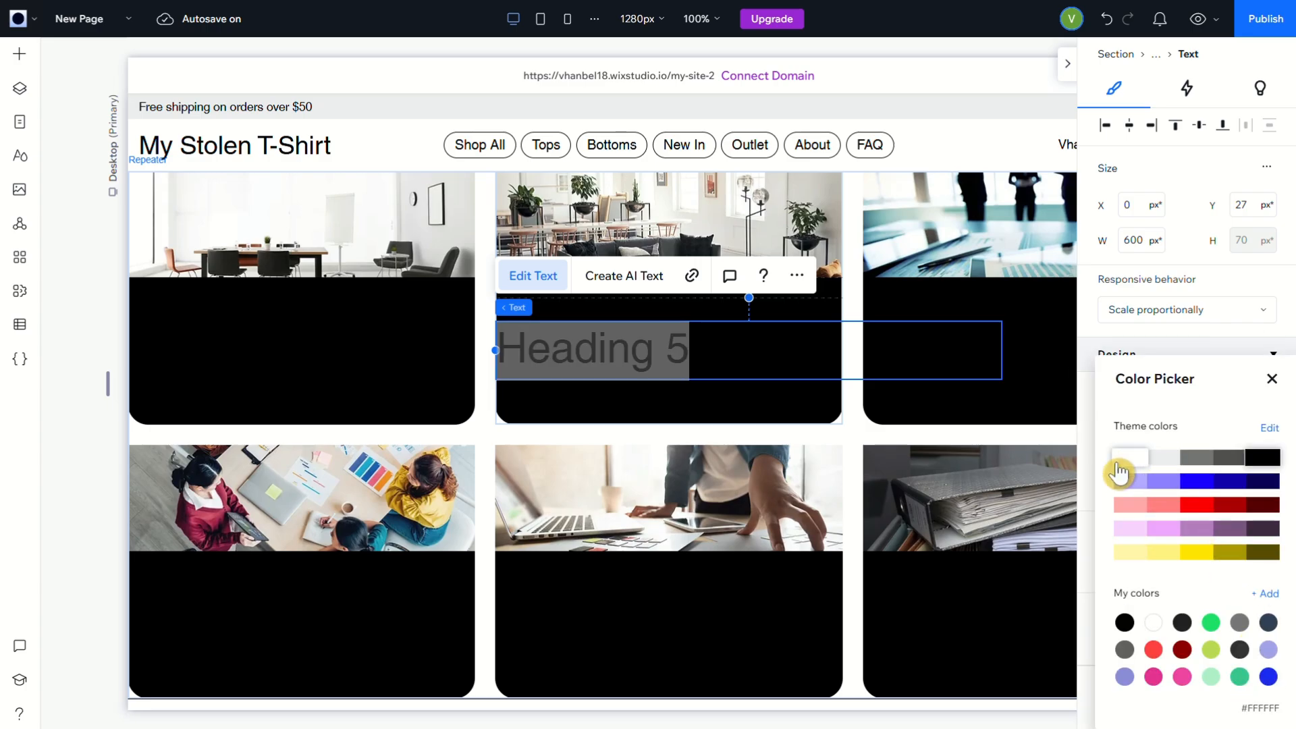
pyautogui.click(1120, 465)
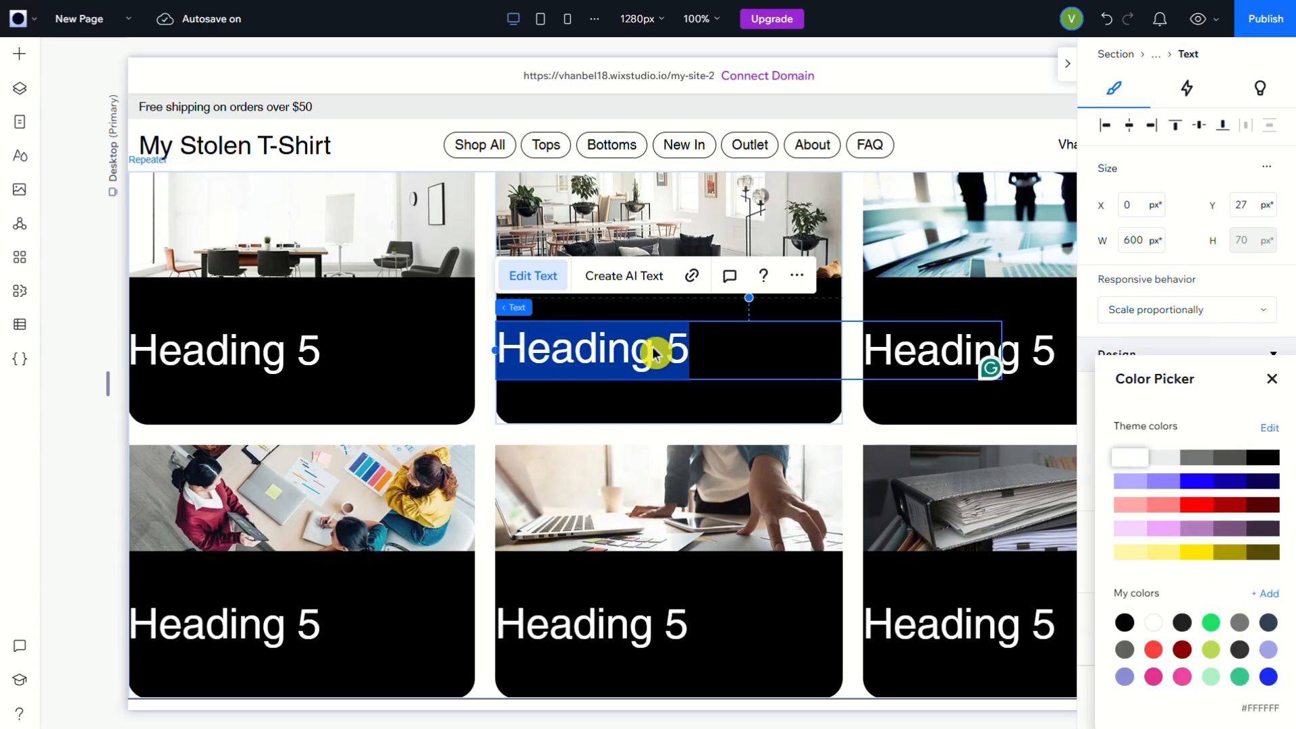
pyautogui.click(1272, 379)
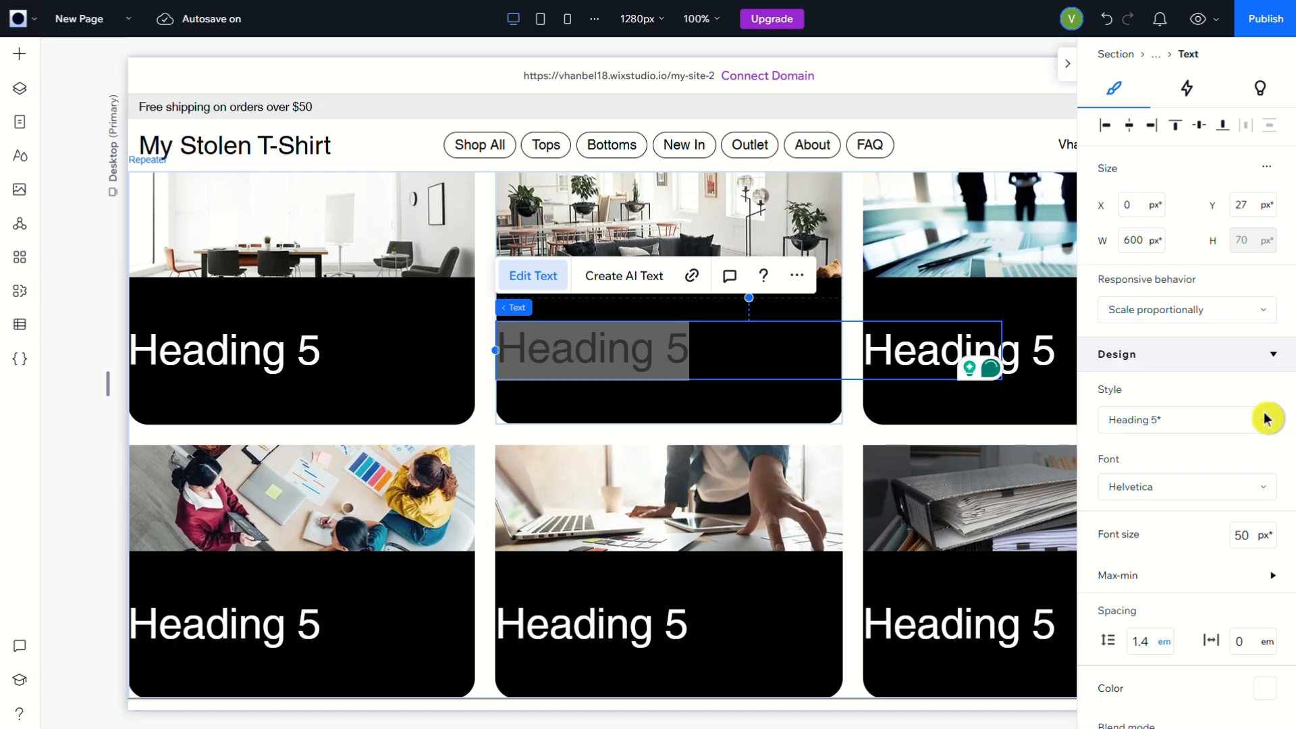
# Apply the Heading 6 text style to the card's heading
pyautogui.click(1264, 422)
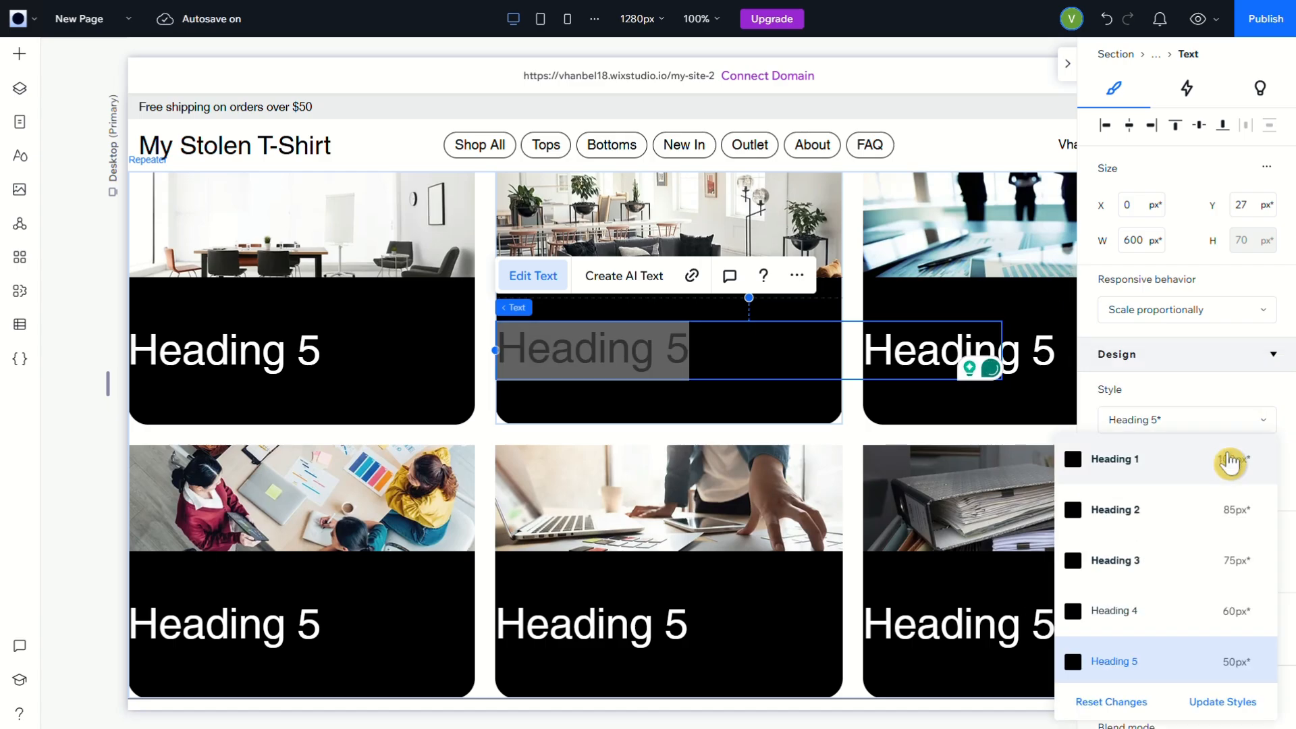
pyautogui.scroll(-3, 1204, 665)
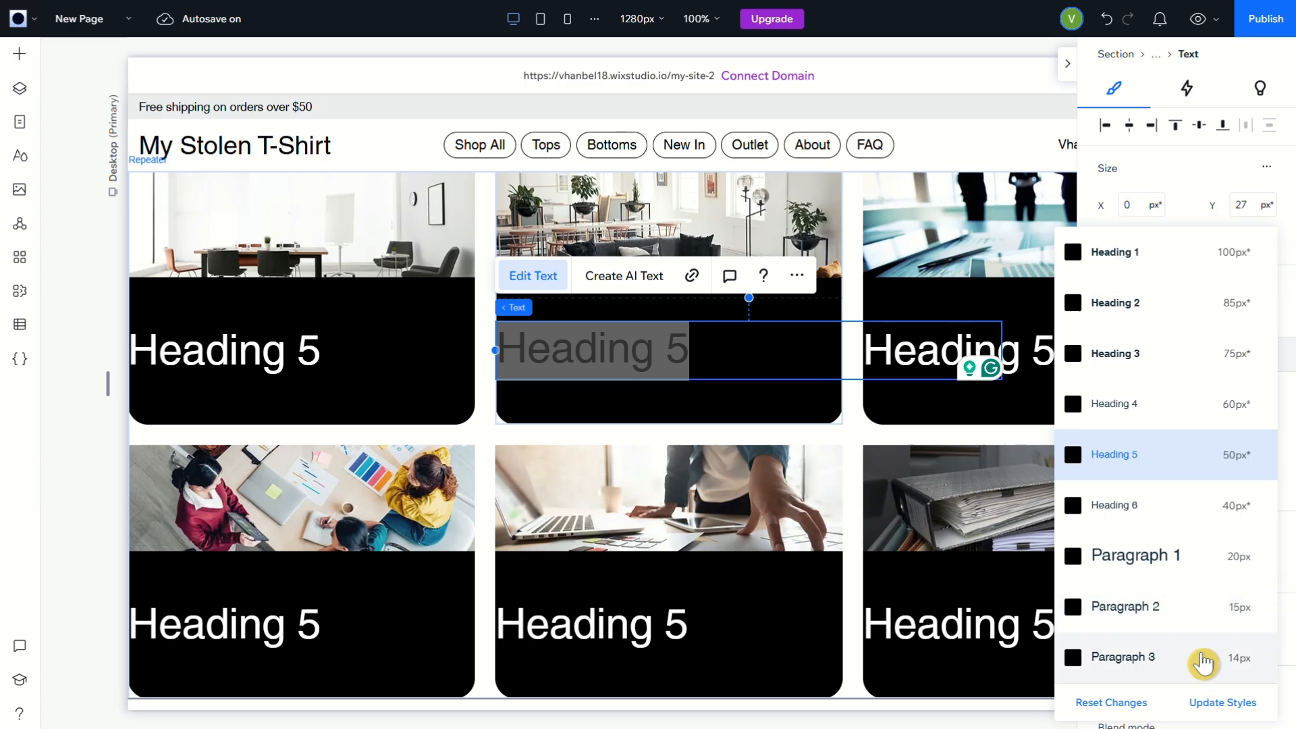
pyautogui.click(1178, 505)
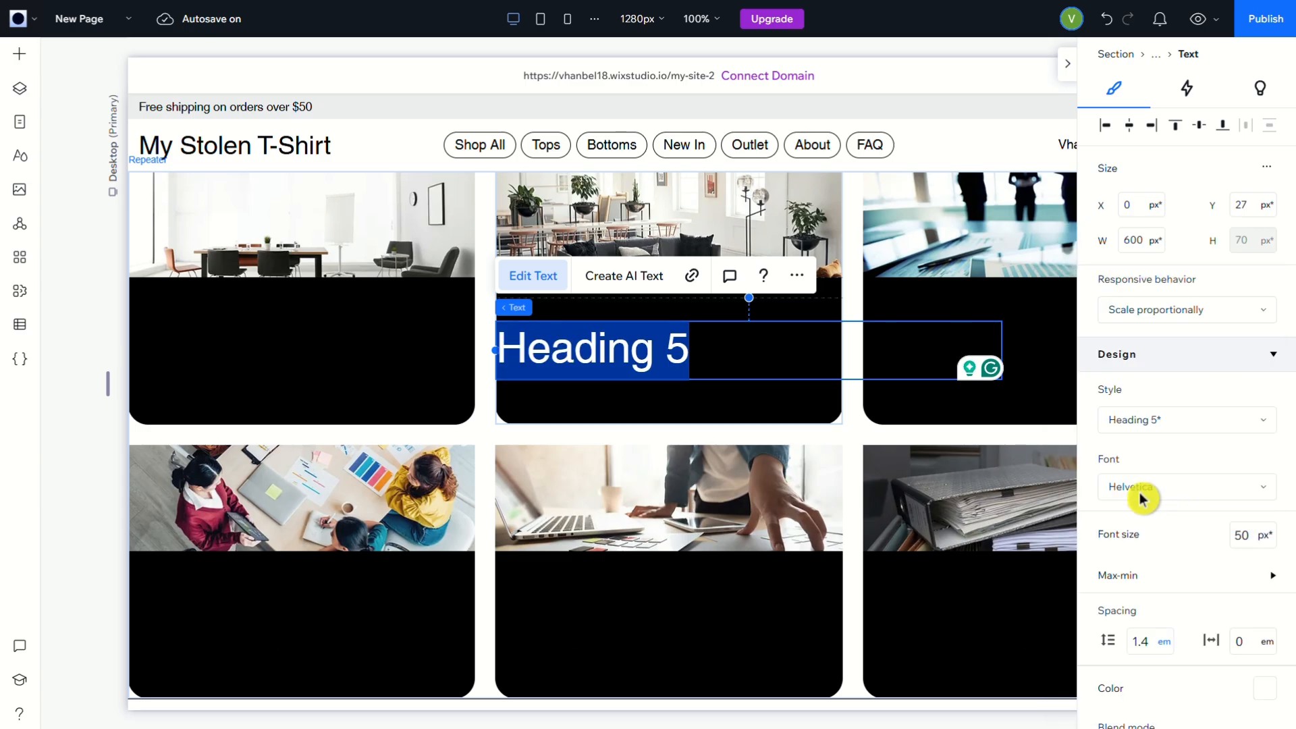
# Apply the Paragraph 2 text style to the heading in the upper row's middle card
pyautogui.click(1208, 424)
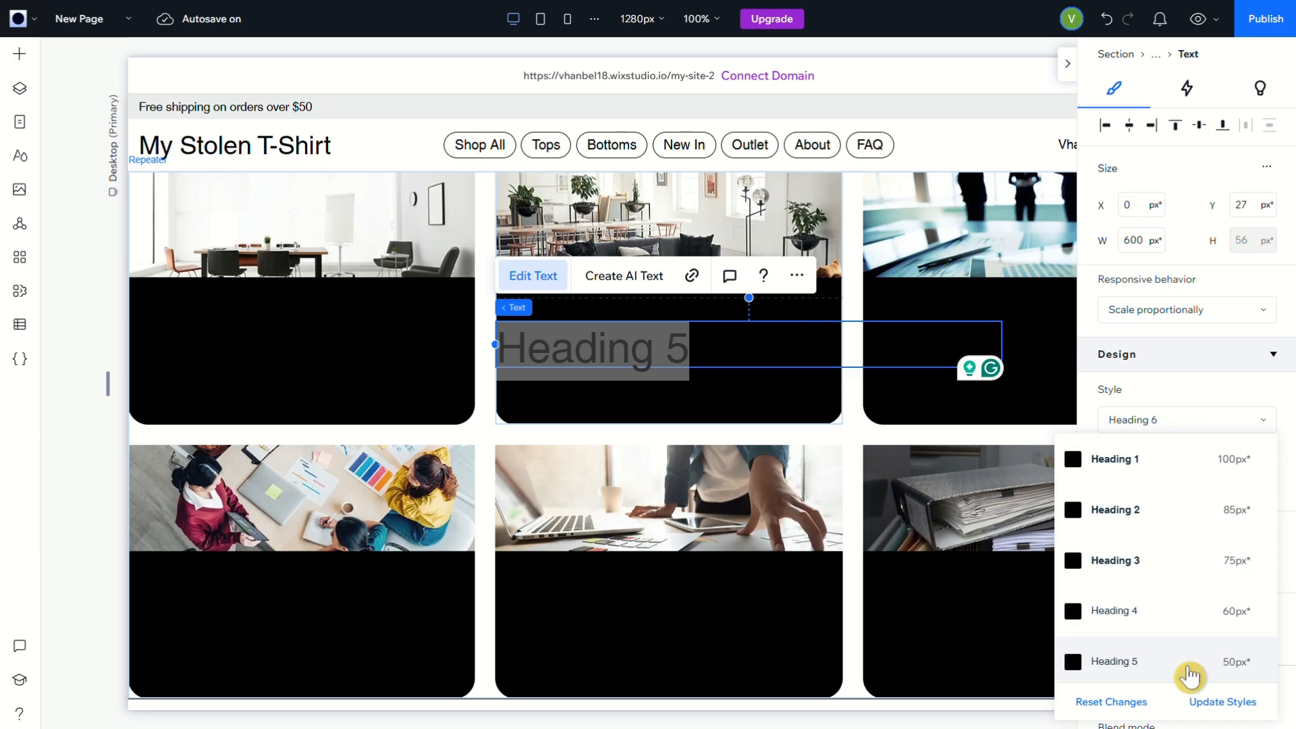
pyautogui.scroll(-3, 1187, 665)
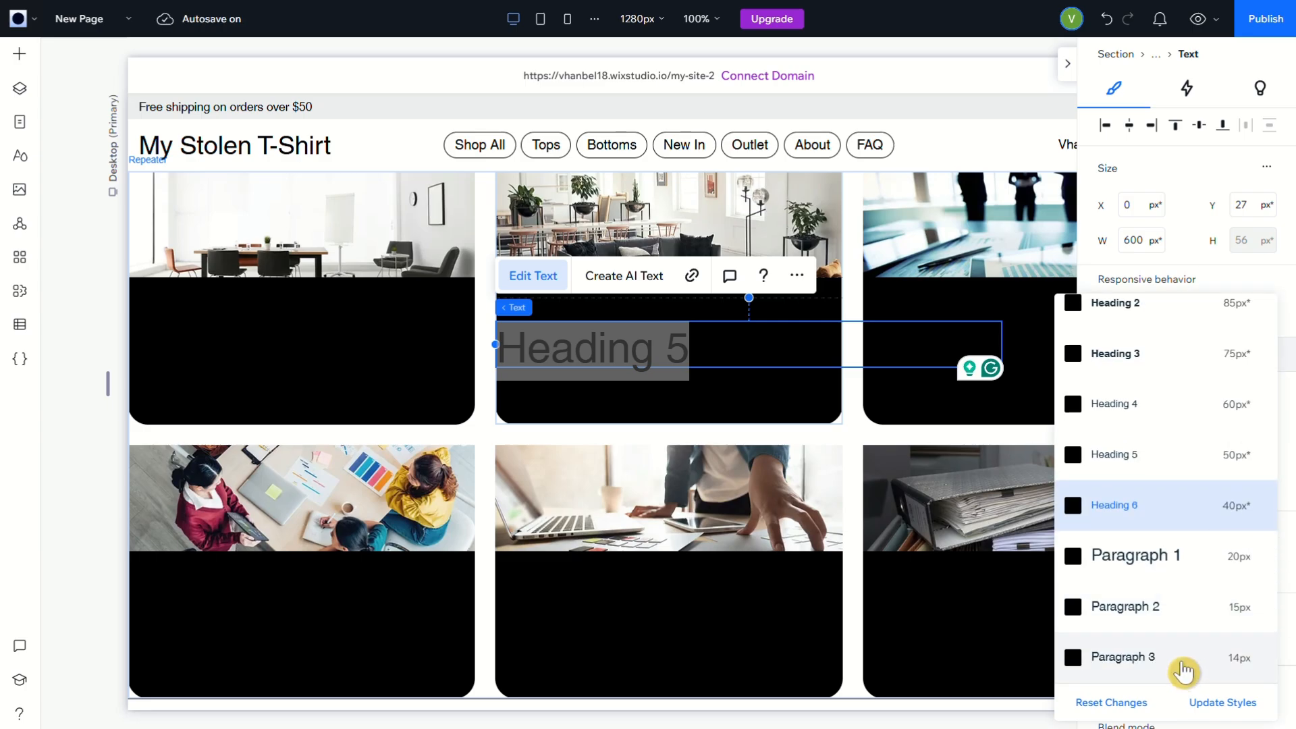
pyautogui.click(1175, 623)
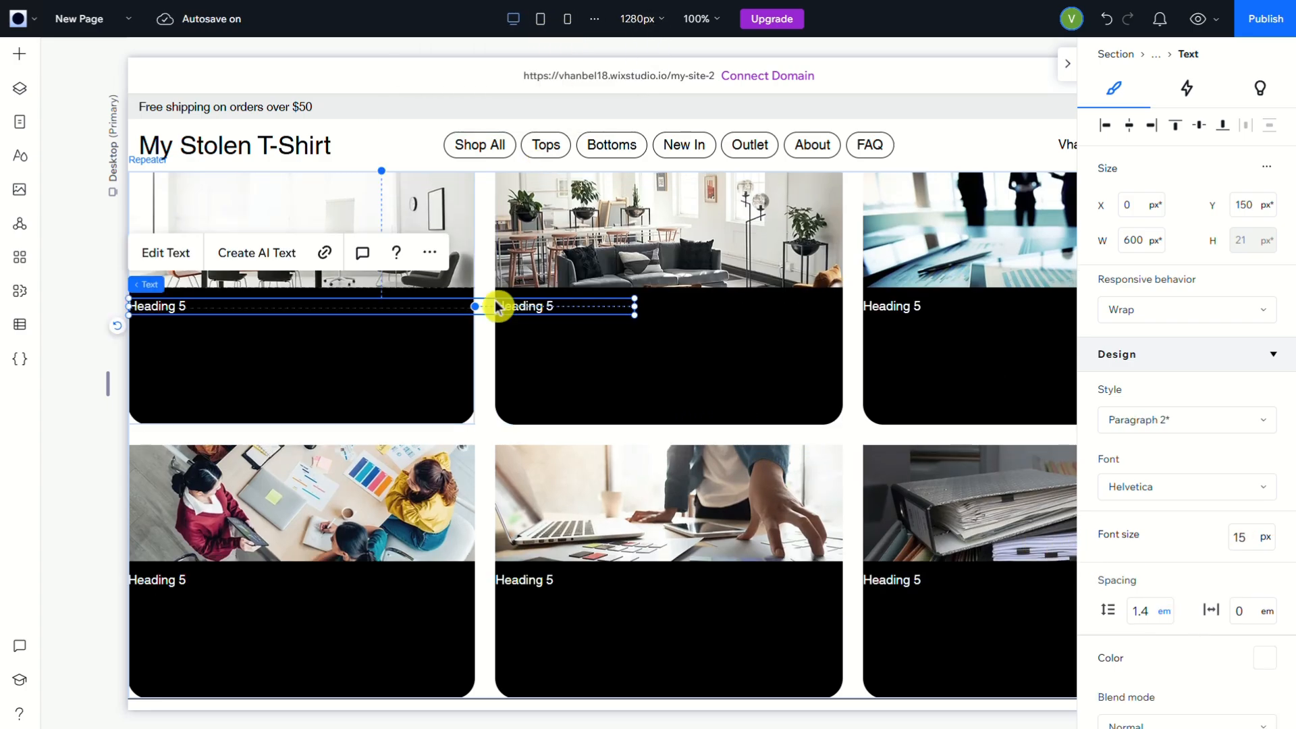
# Add a Paragraph 2 text element below the heading in the upper row's middle card and color its text white (#FFFFFF)
pyautogui.click(19, 66)
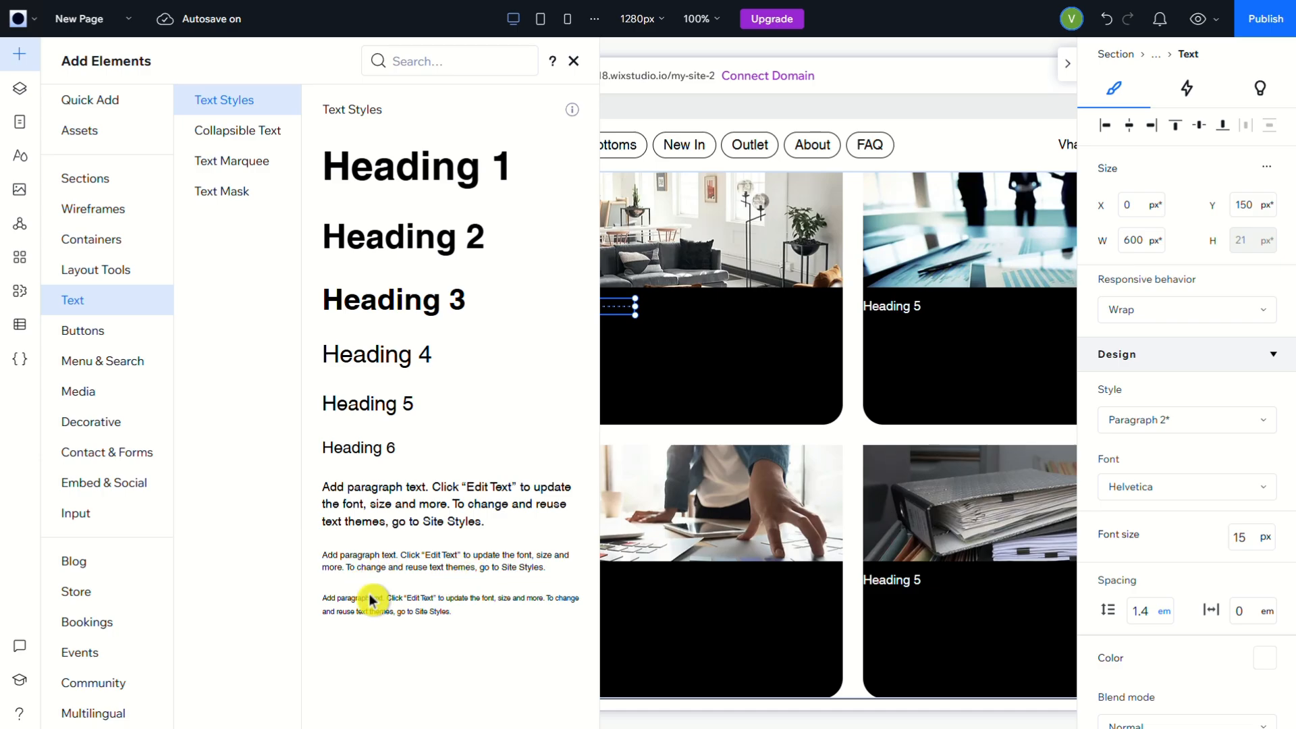
pyautogui.moveTo(371, 570); pyautogui.dragTo(672, 384)
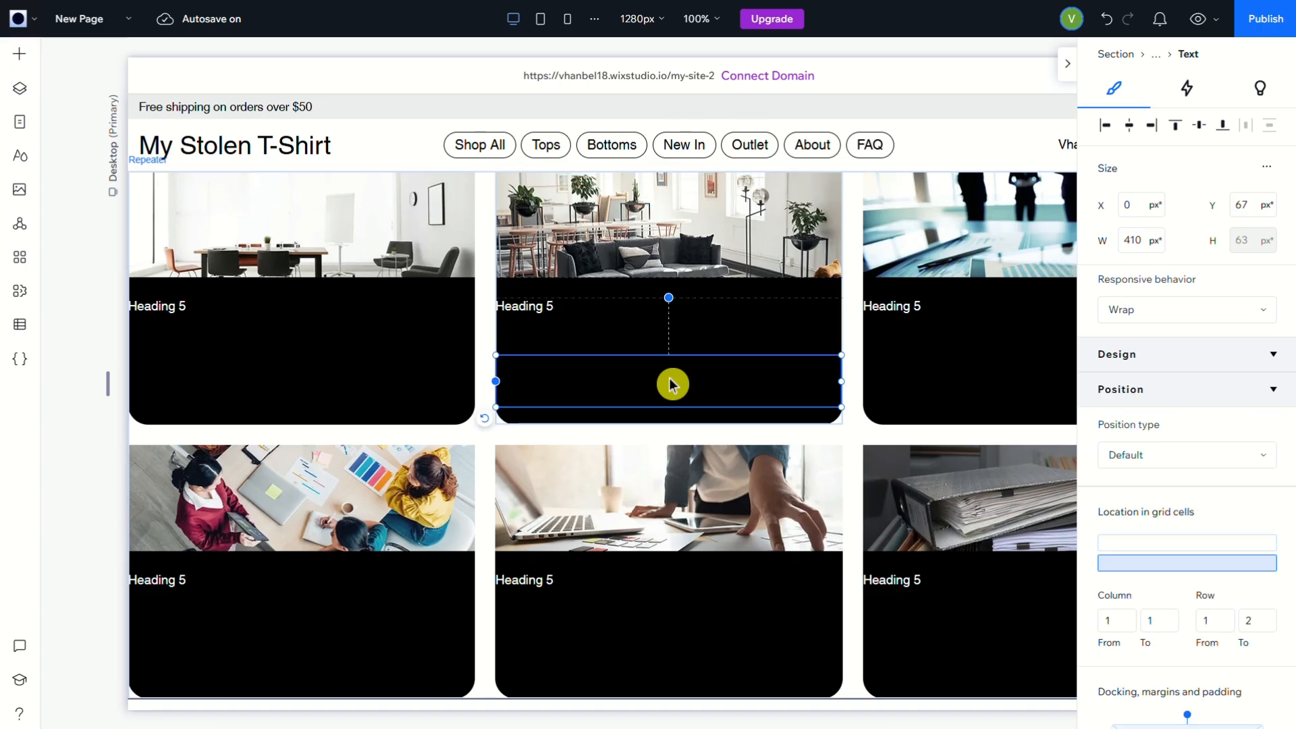
pyautogui.doubleClick(635, 382)
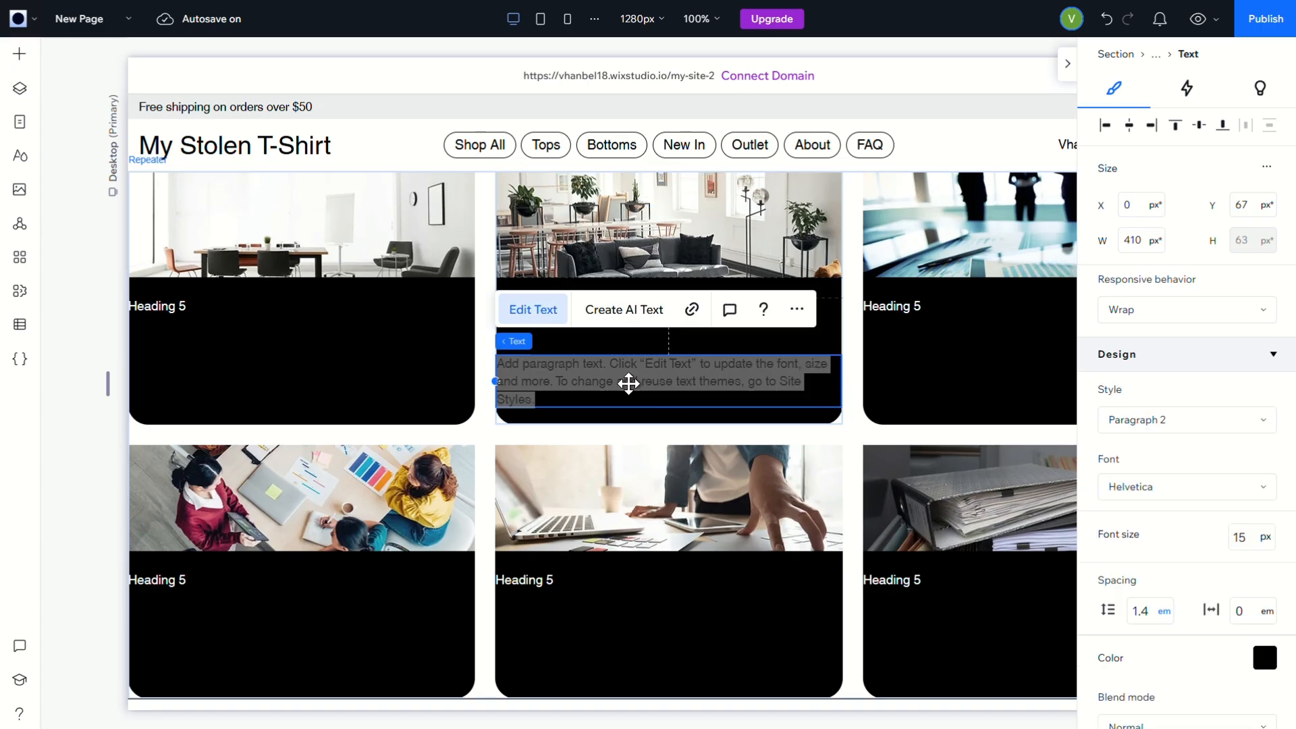
pyautogui.click(1266, 669)
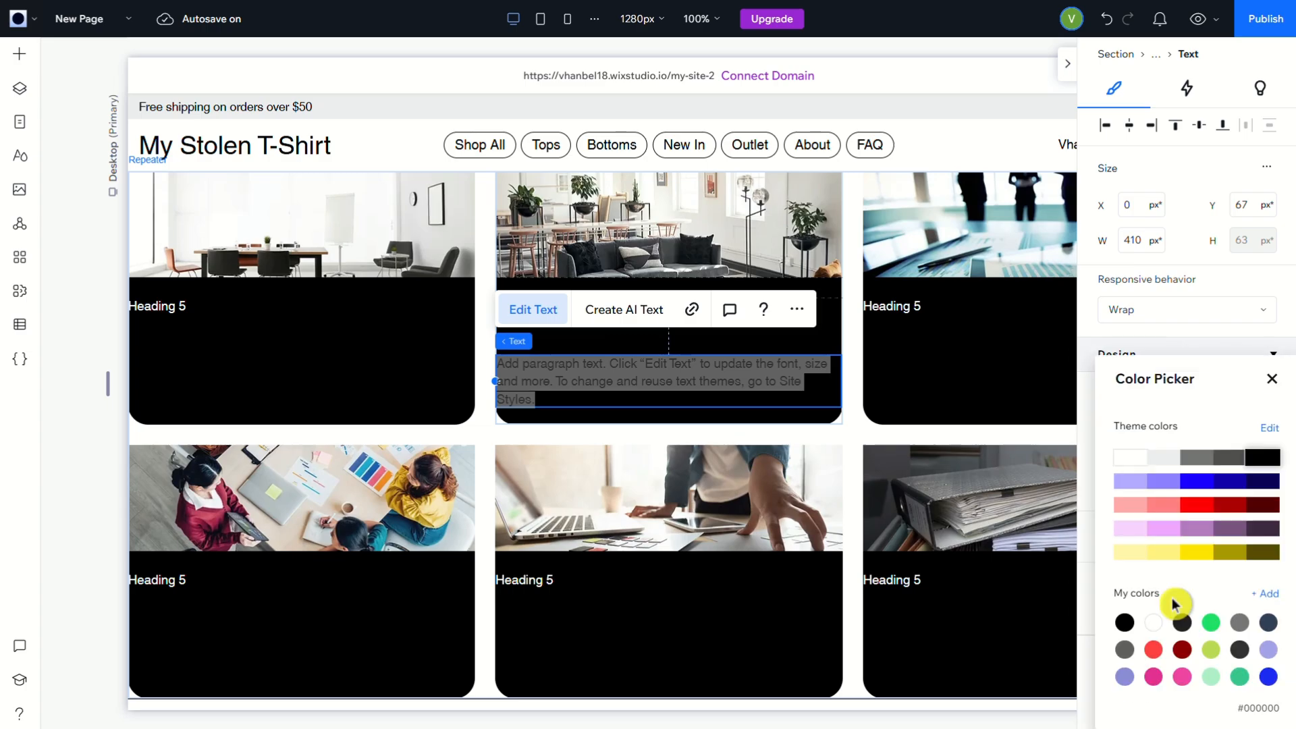
pyautogui.click(1127, 459)
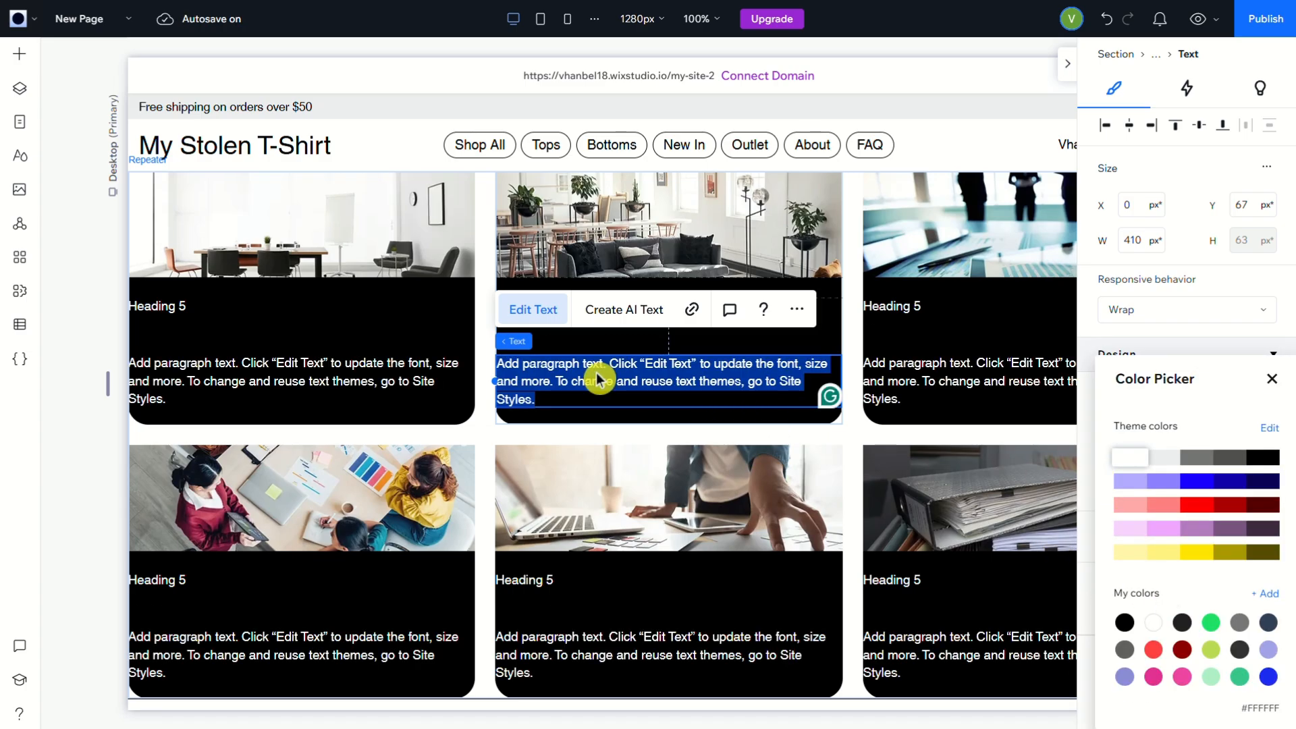
pyautogui.click(405, 326)
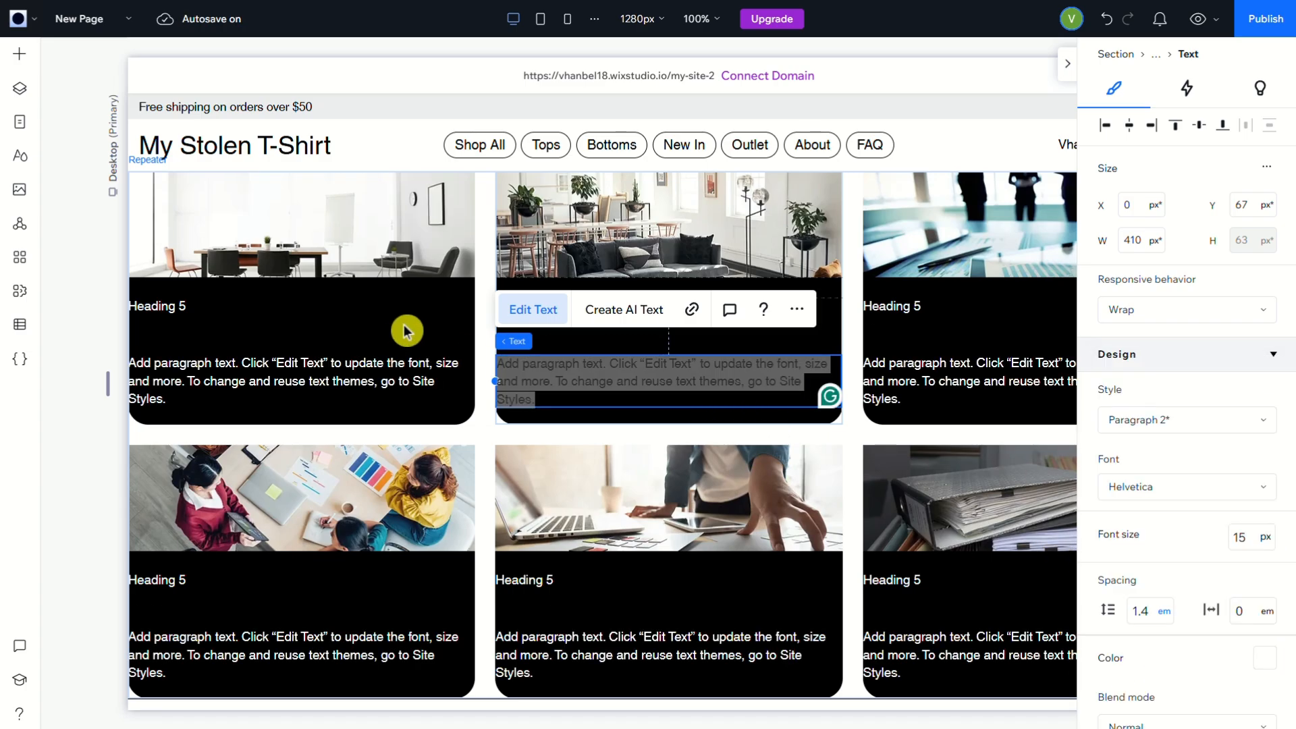
# Center the heading and paragraph text in the lower grid cell of the upper row's first card
pyautogui.click(368, 385)
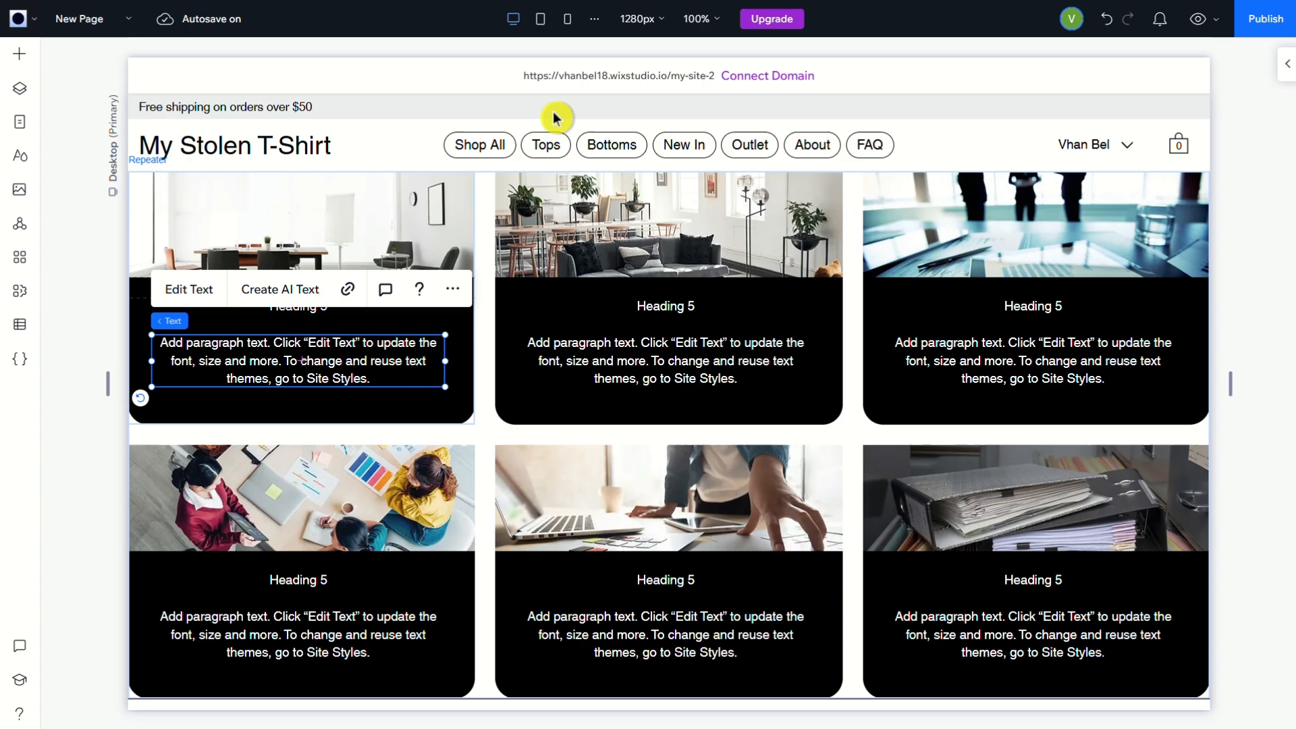
pyautogui.scroll(-1, 711, 544)
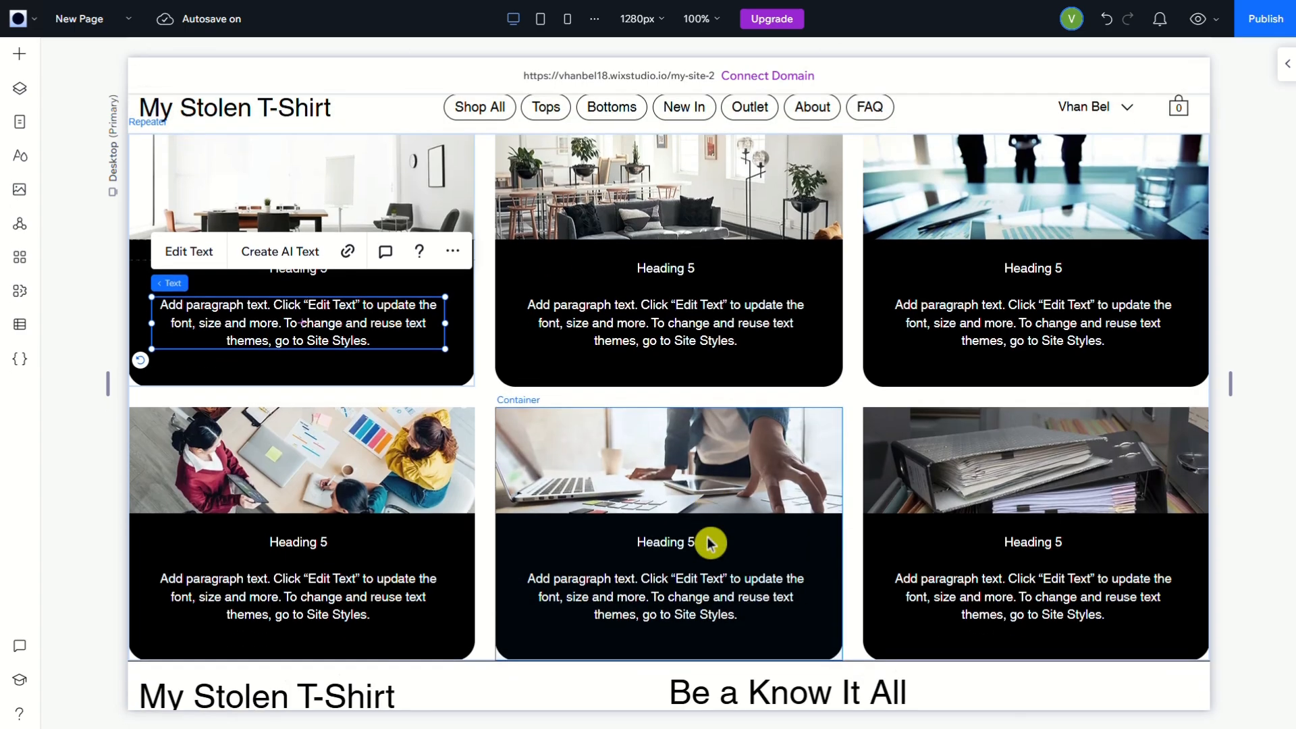
pyautogui.scroll(1, 711, 544)
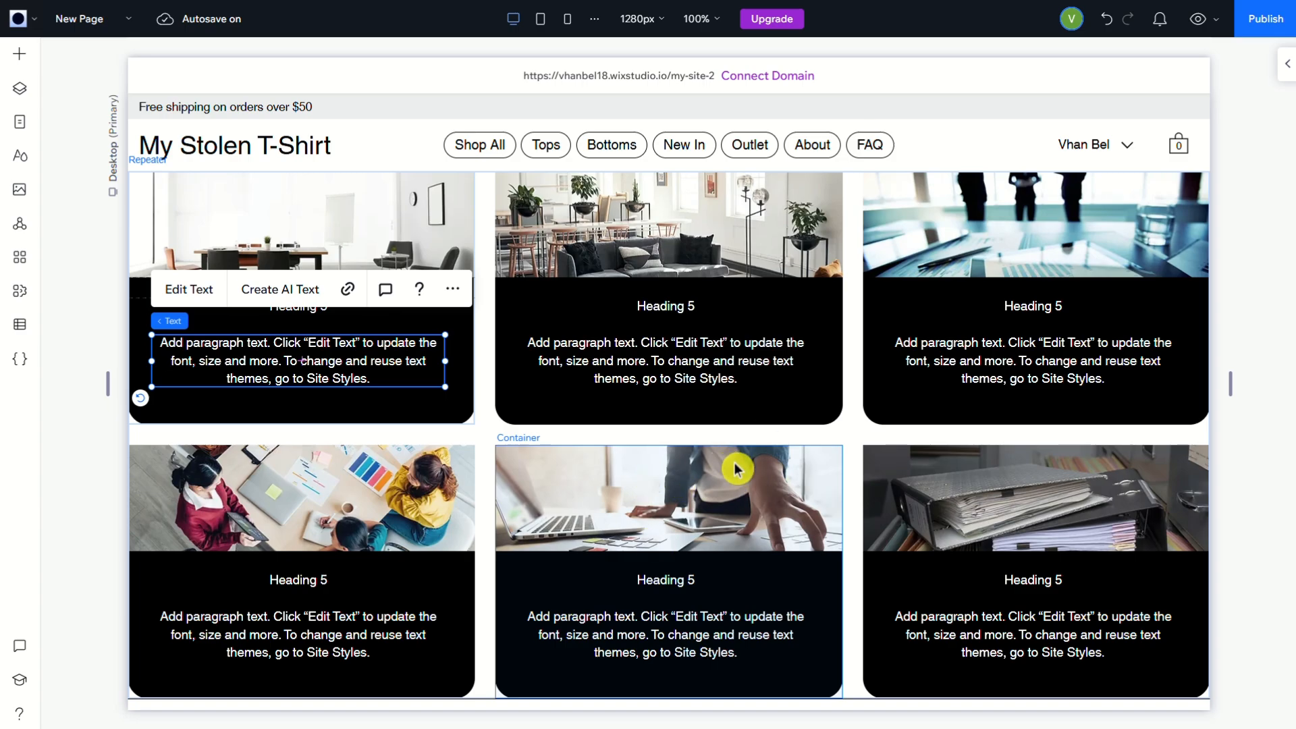
# Add the basic Get Started button over the image in the upper row's middle card
pyautogui.click(18, 67)
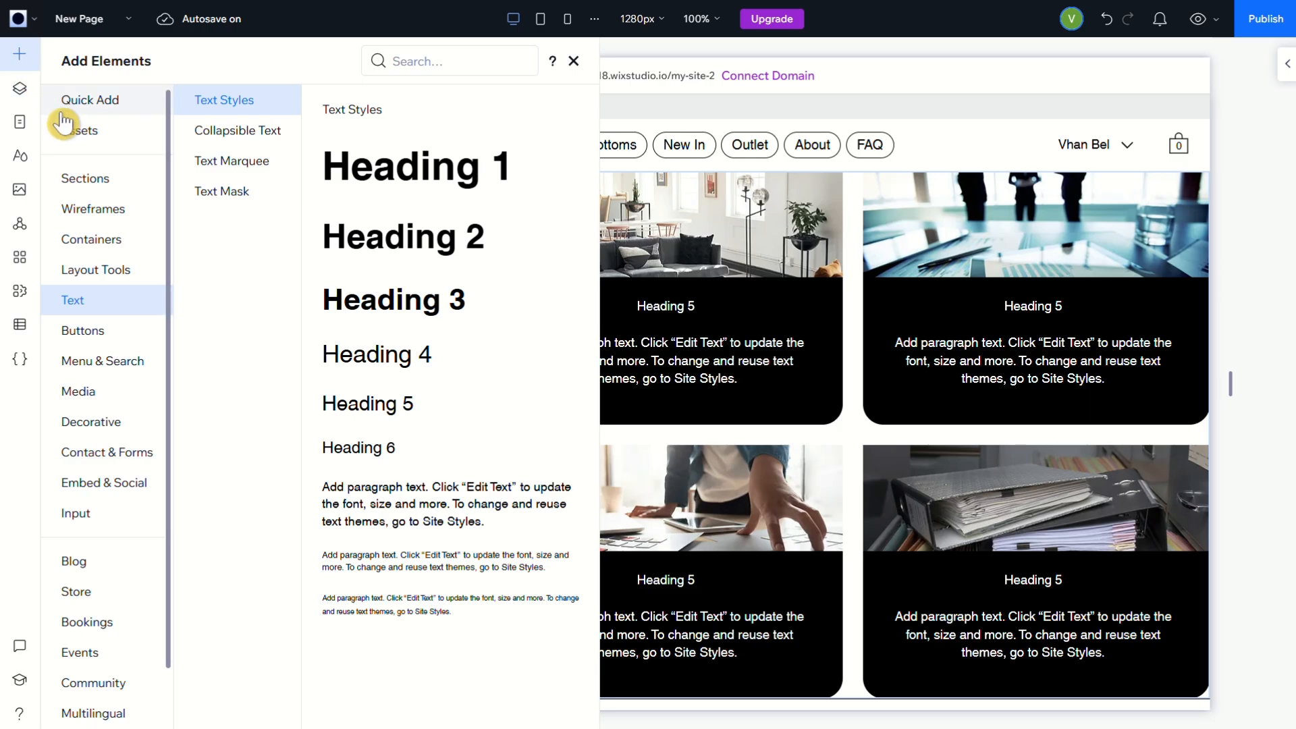
pyautogui.click(92, 335)
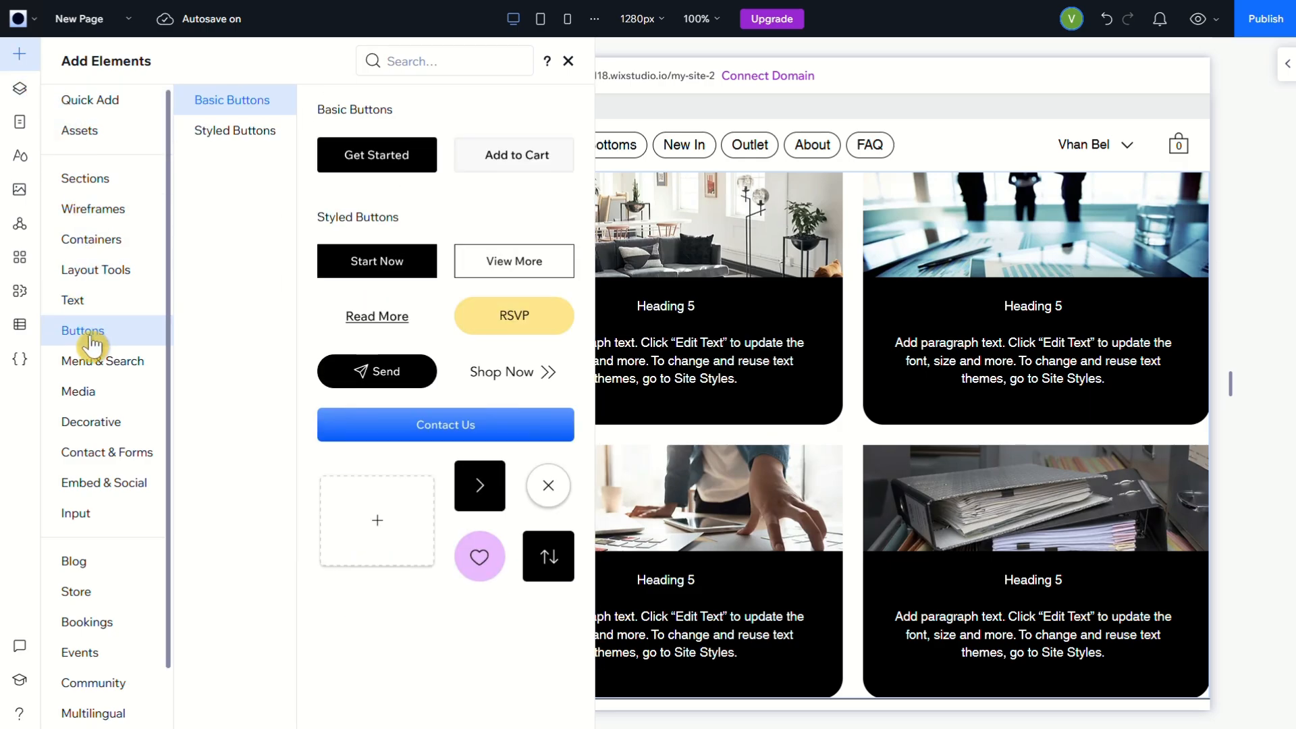
pyautogui.moveTo(383, 162); pyautogui.dragTo(674, 261)
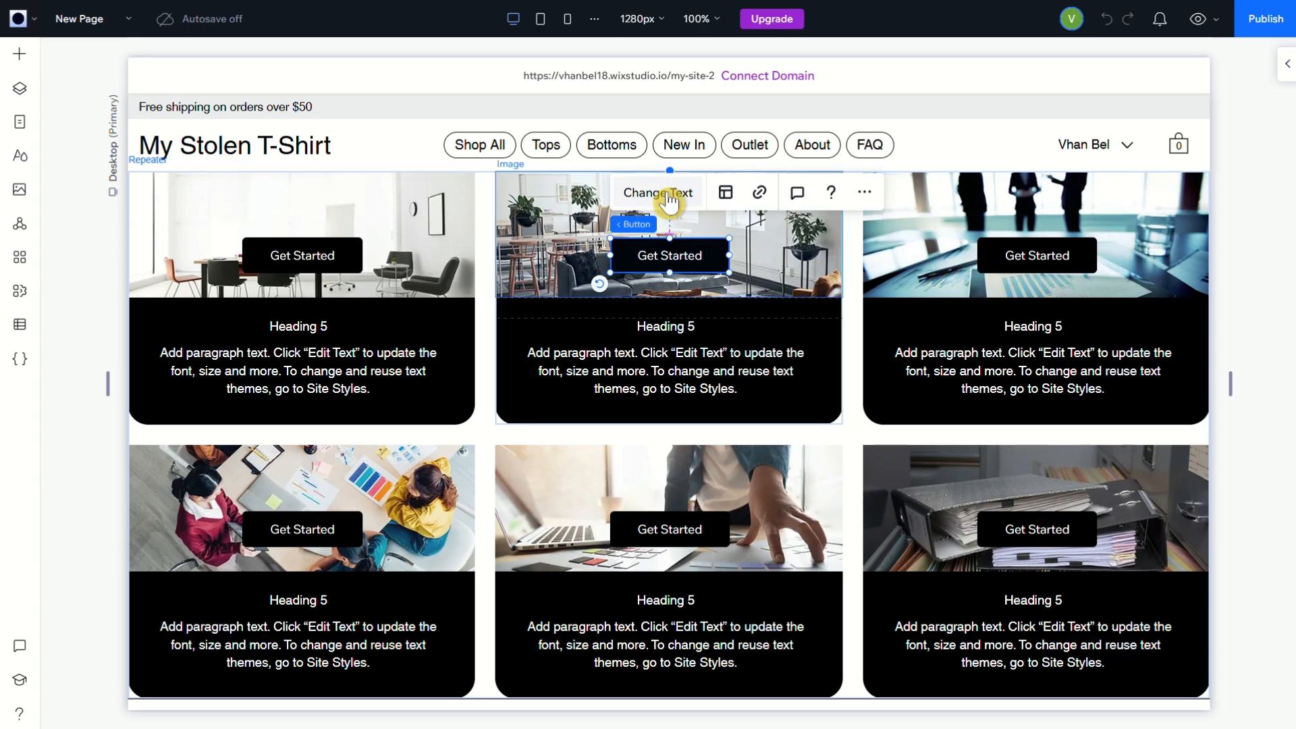
# Clear the label text of the button in the upper row's middle card
pyautogui.doubleClick(671, 260)
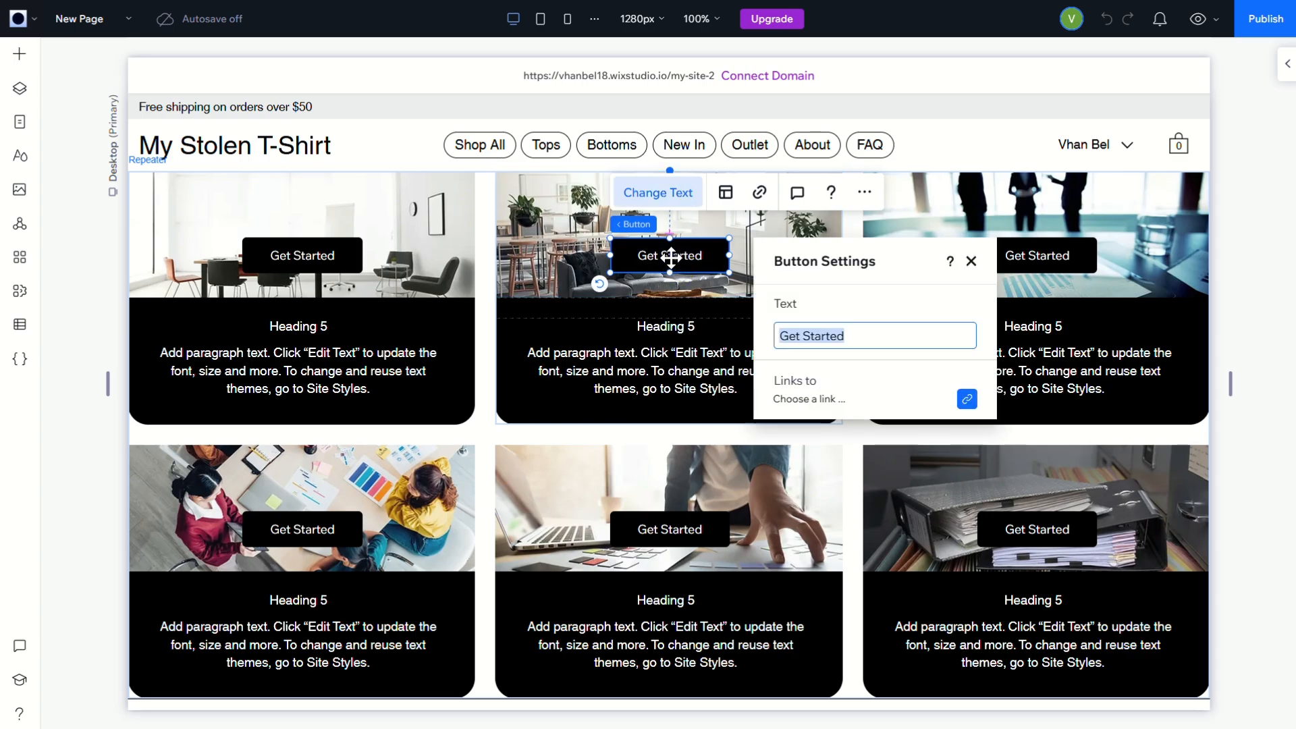
pyautogui.press('BackSpace')
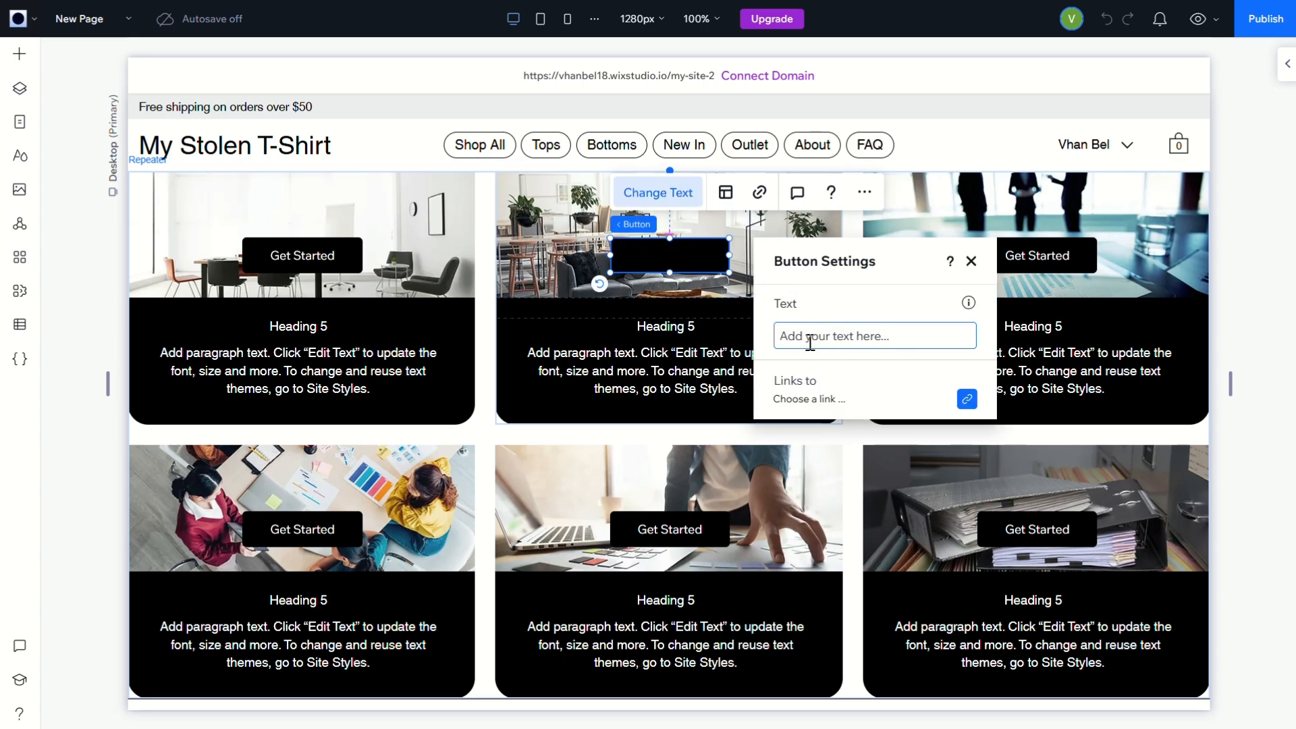
pyautogui.click(972, 262)
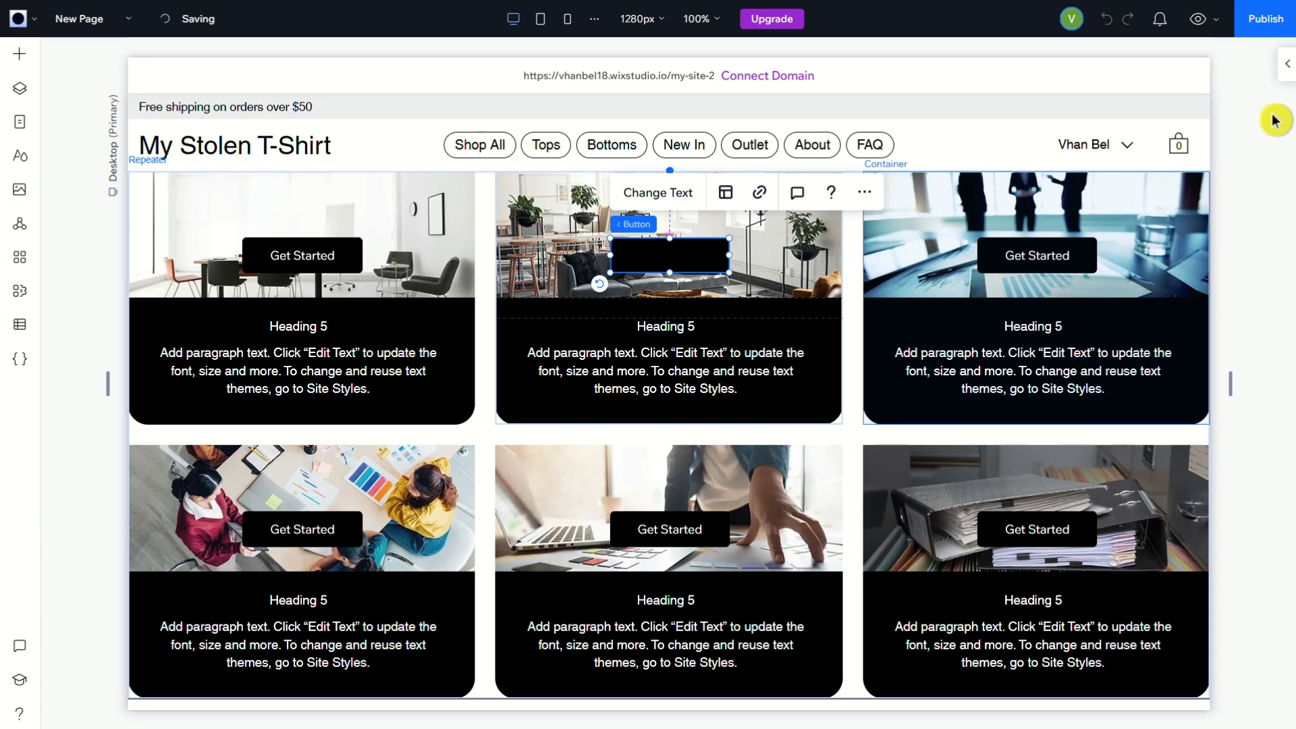
# Set the button's background opacity to 0% for both its regular and hover states
pyautogui.click(1281, 86)
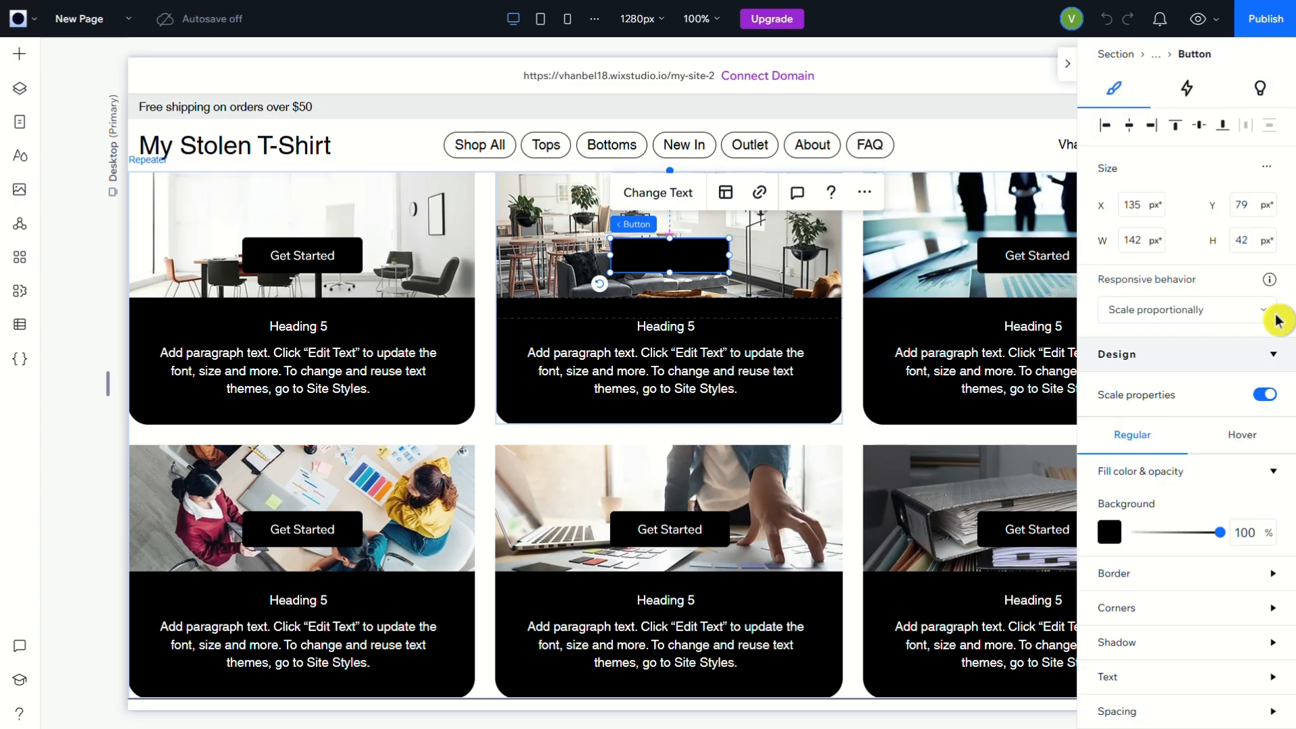
pyautogui.scroll(-1, 1234, 482)
pyautogui.scroll(-2, 1235, 482)
pyautogui.click(1250, 390)
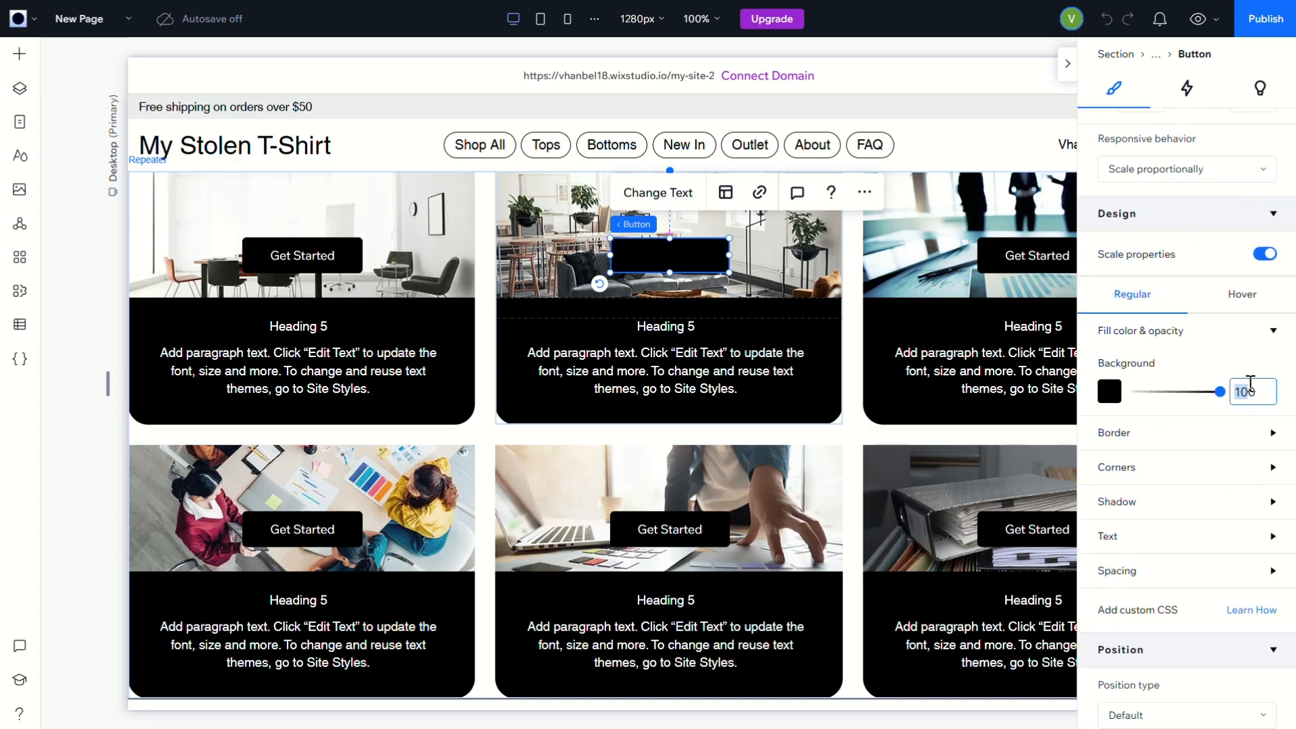
pyautogui.write('0')
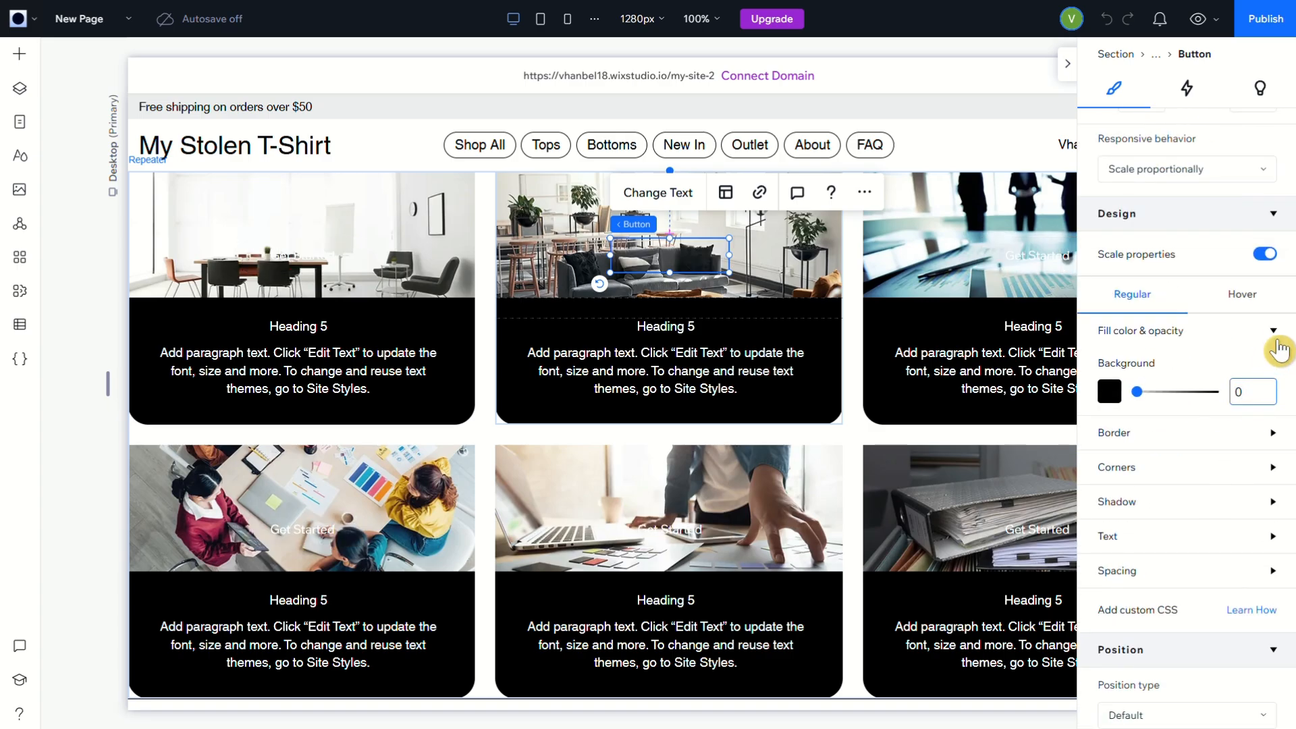
pyautogui.click(1246, 296)
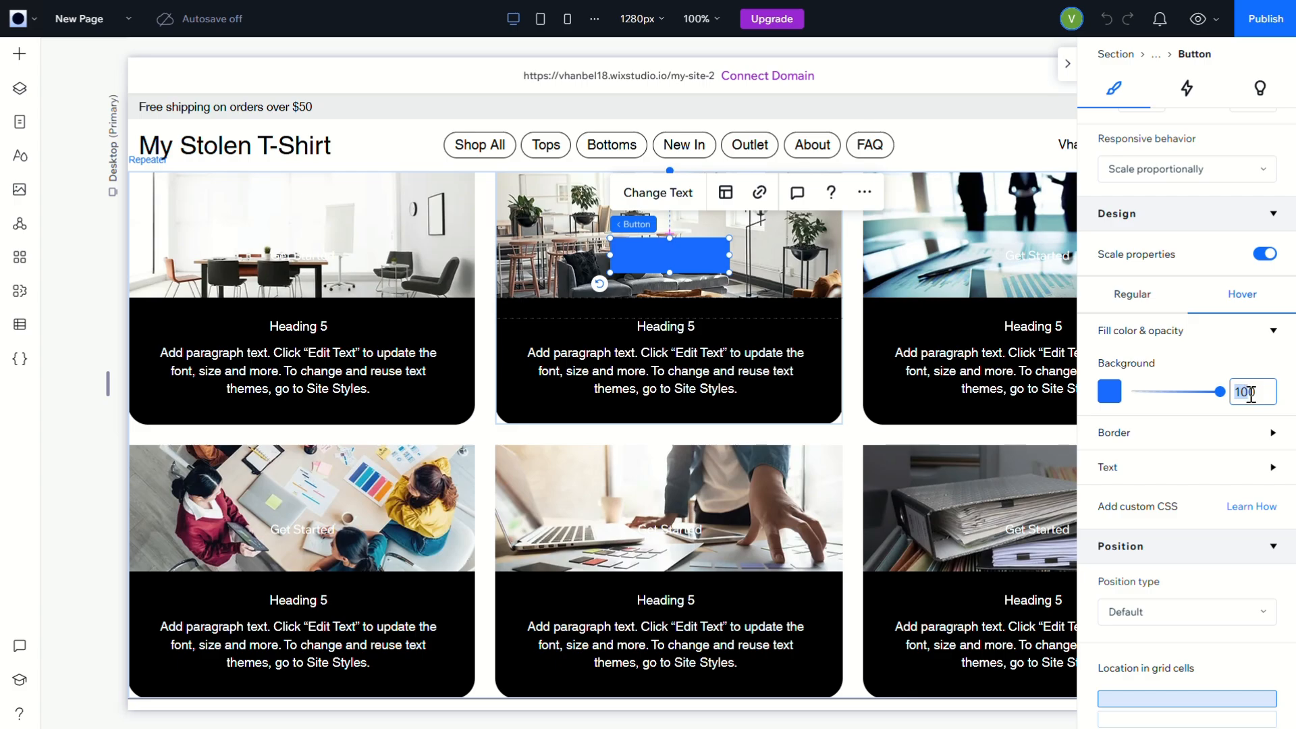
pyautogui.write('0')
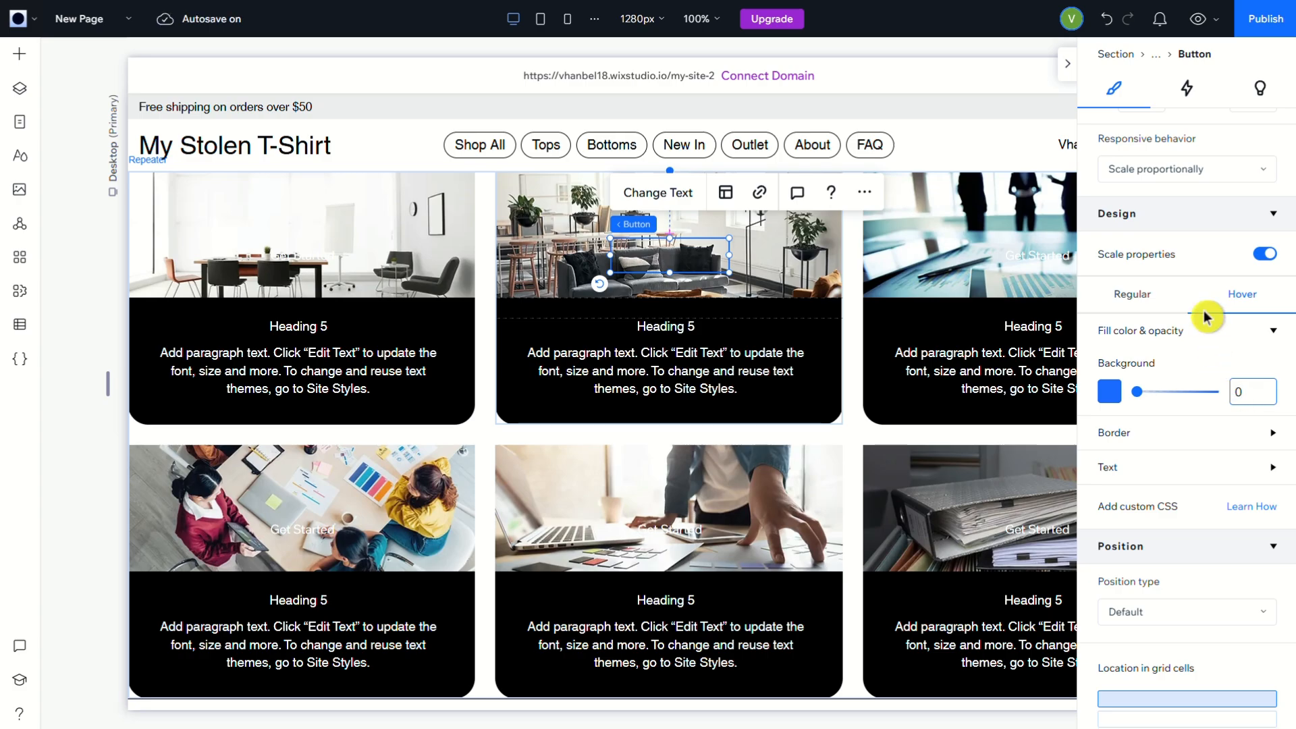
# Enable the button's advanced size settings and set its width to 100%
pyautogui.scroll(2, 1197, 459)
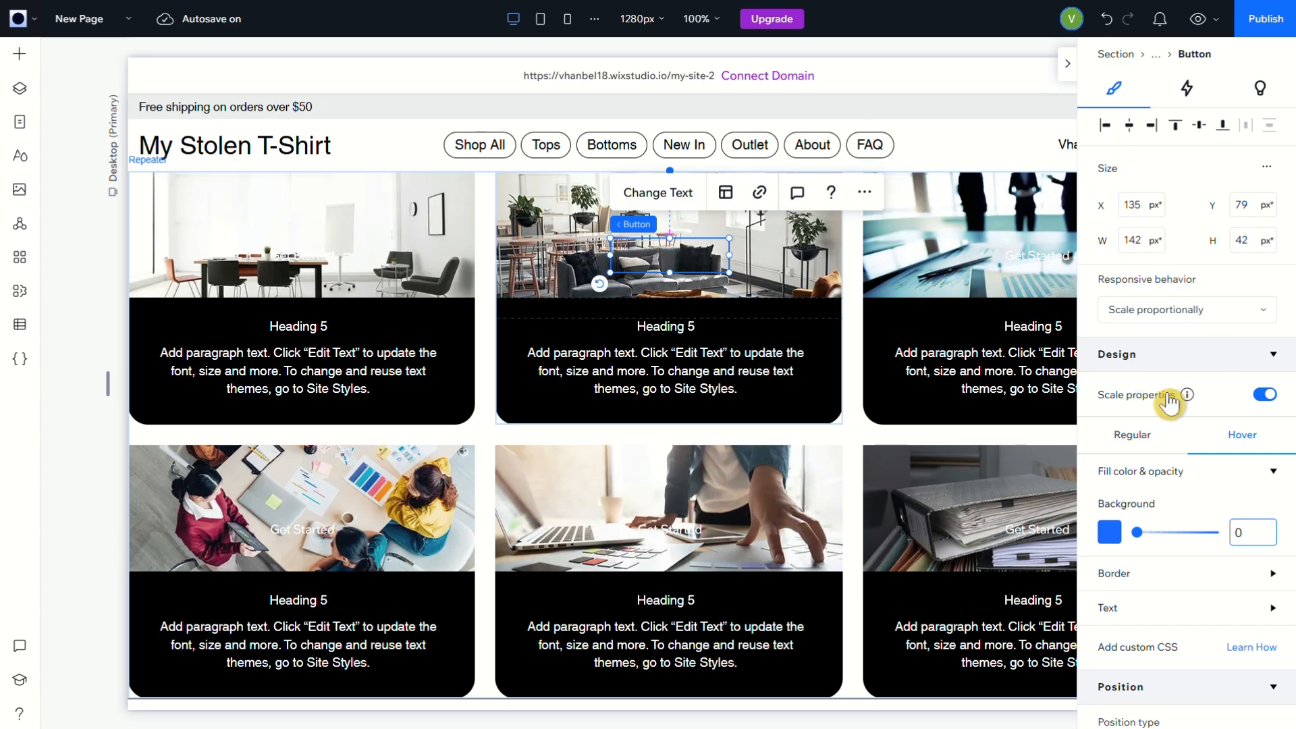
pyautogui.click(1263, 169)
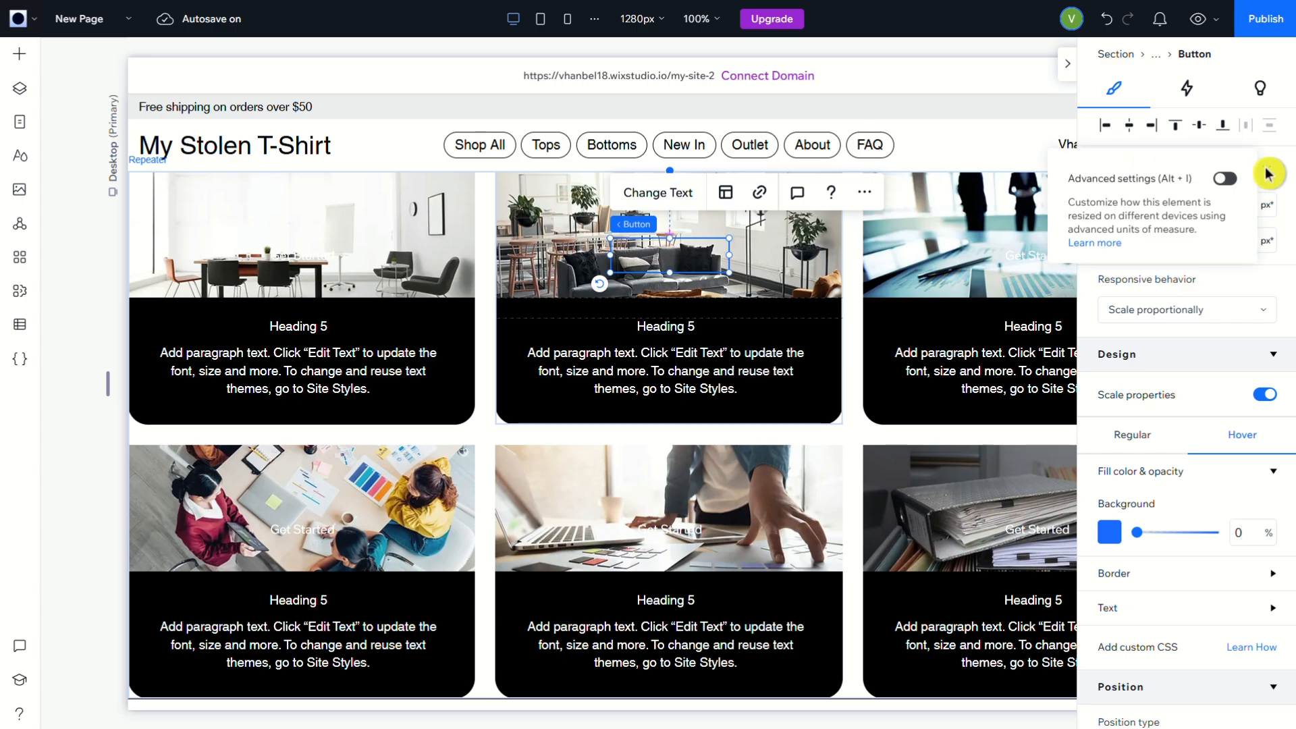
pyautogui.click(1225, 179)
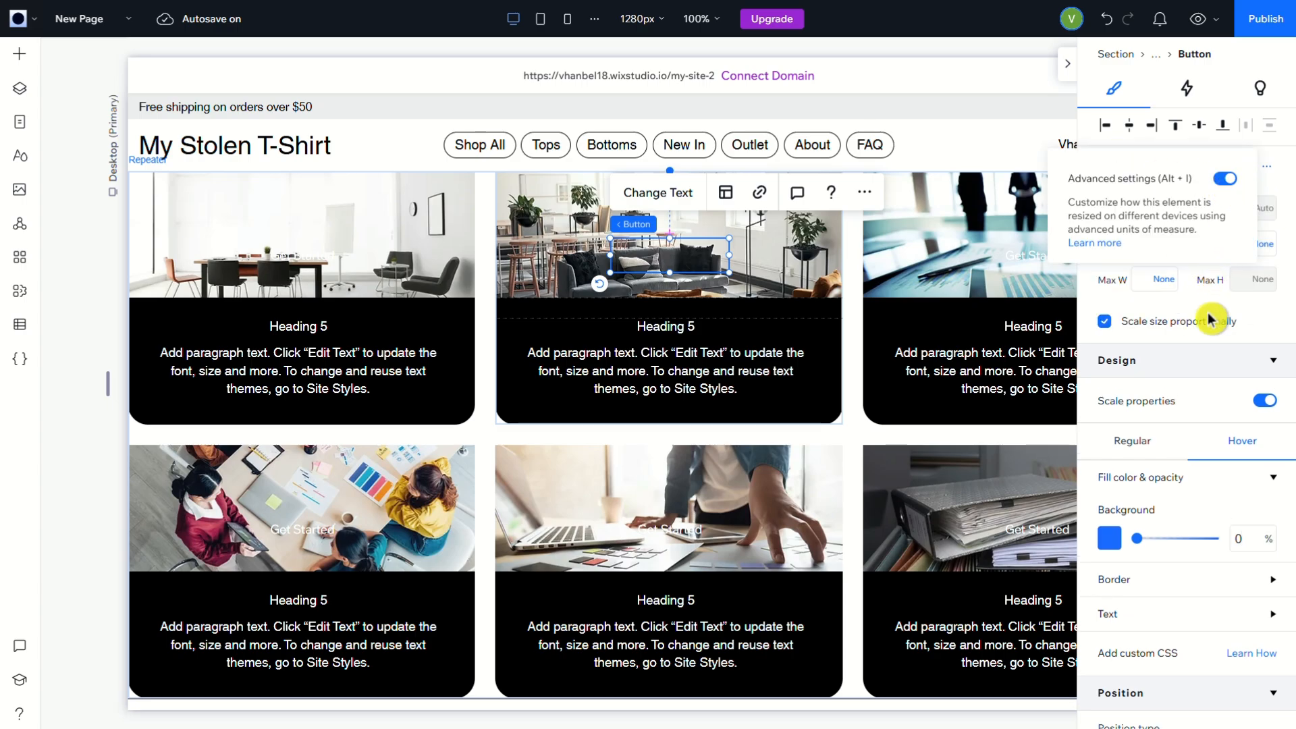
pyautogui.click(1143, 206)
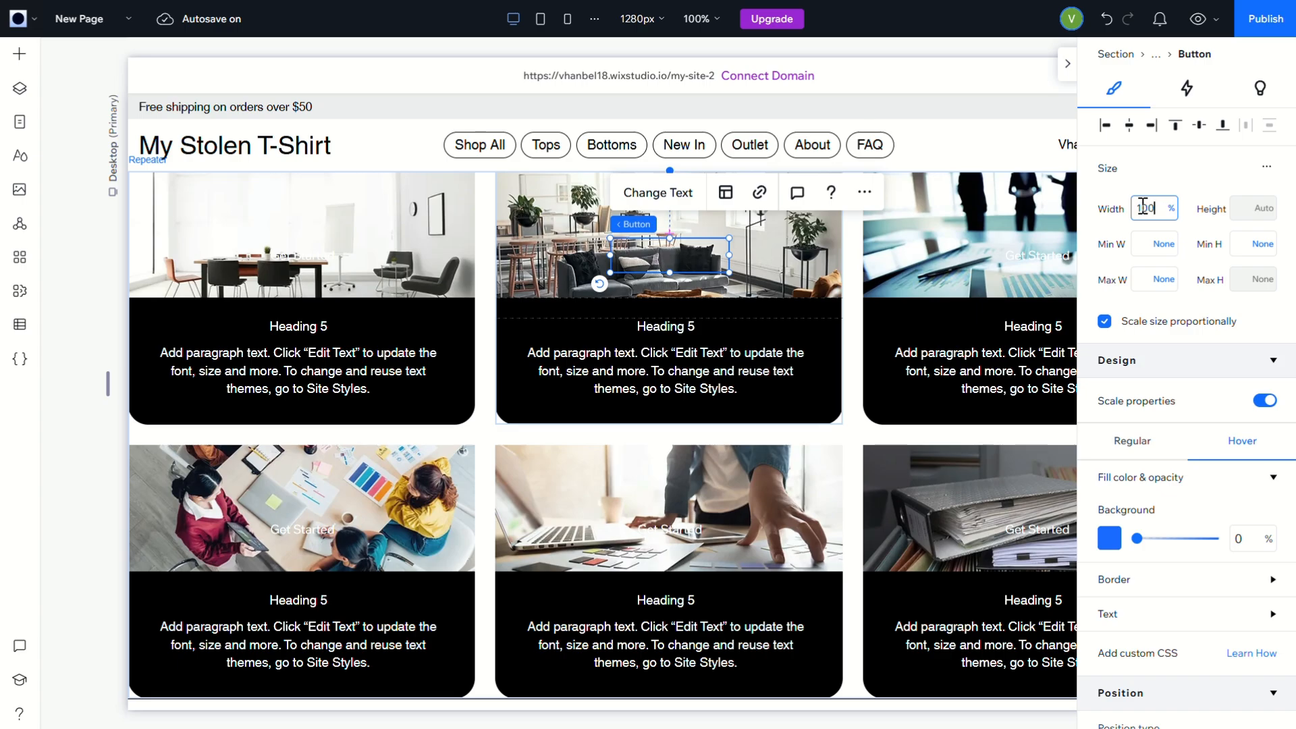
pyautogui.press('Return')
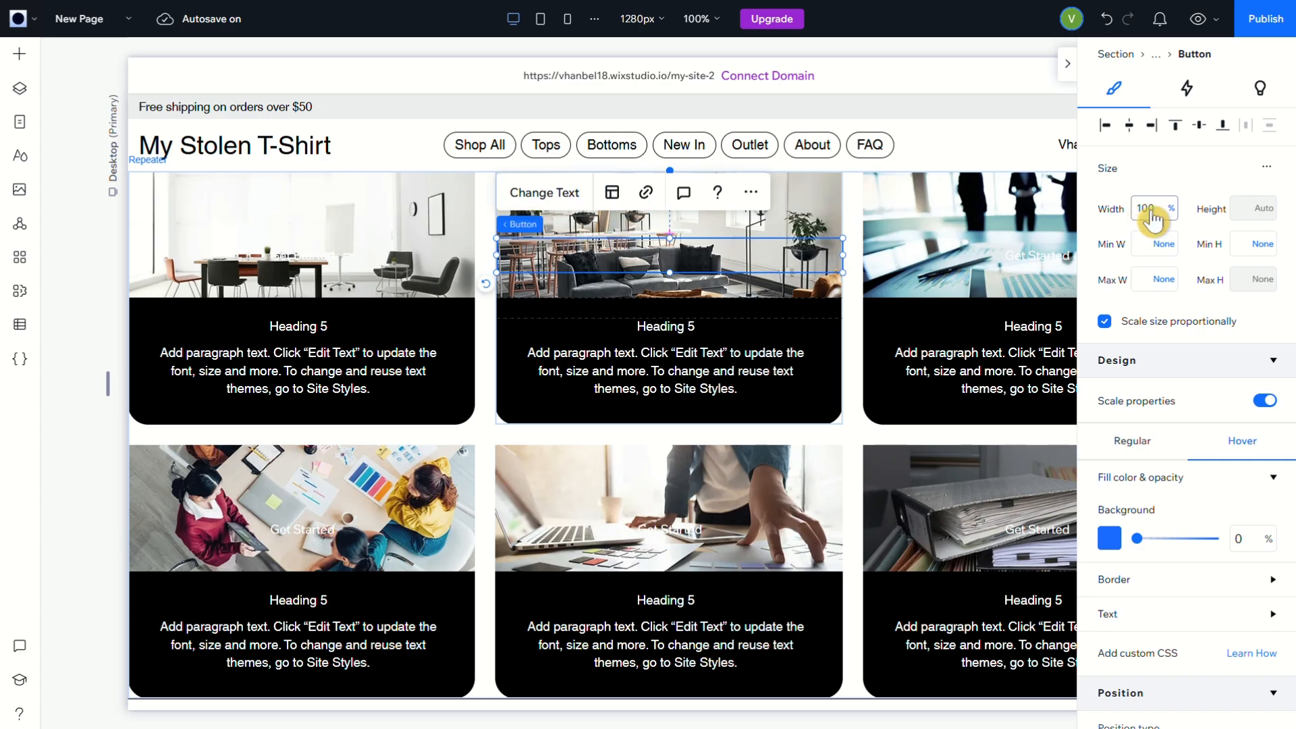
# Turn off proportional size scaling for the button and set its minimum height to 100 px
pyautogui.click(1261, 249)
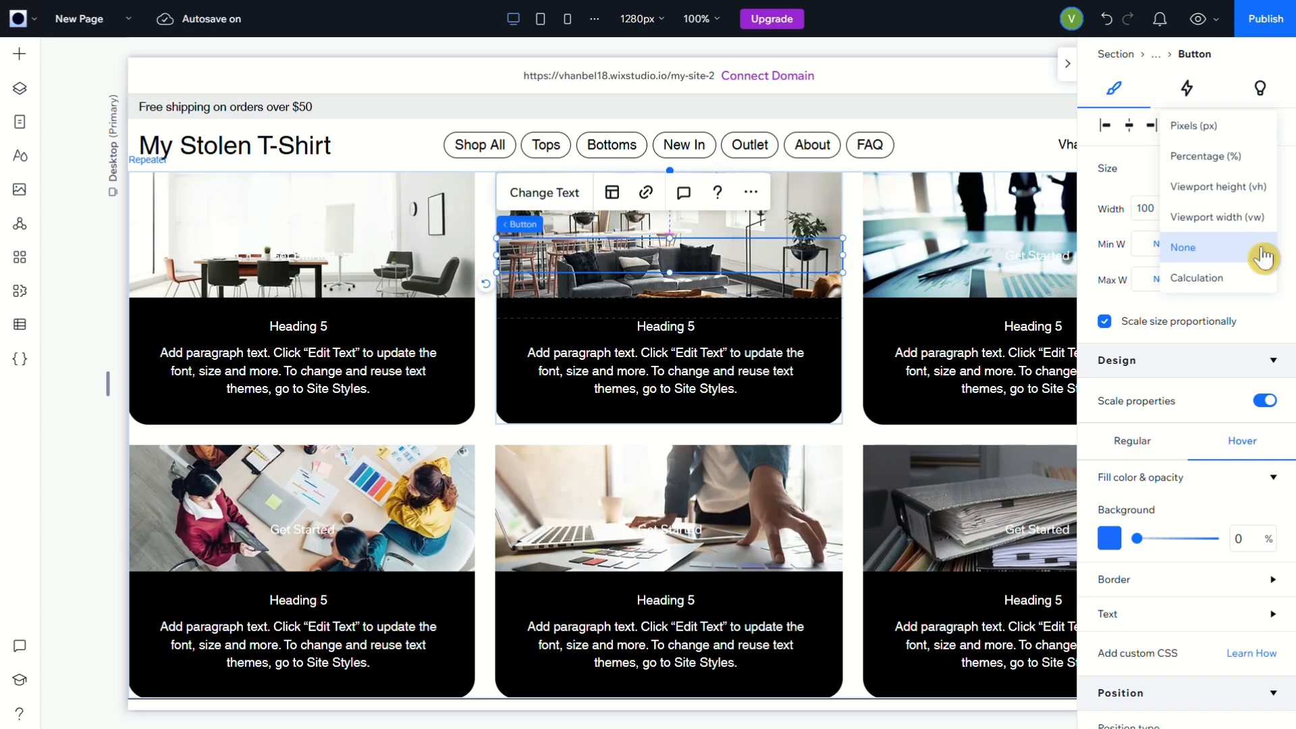
pyautogui.click(1254, 319)
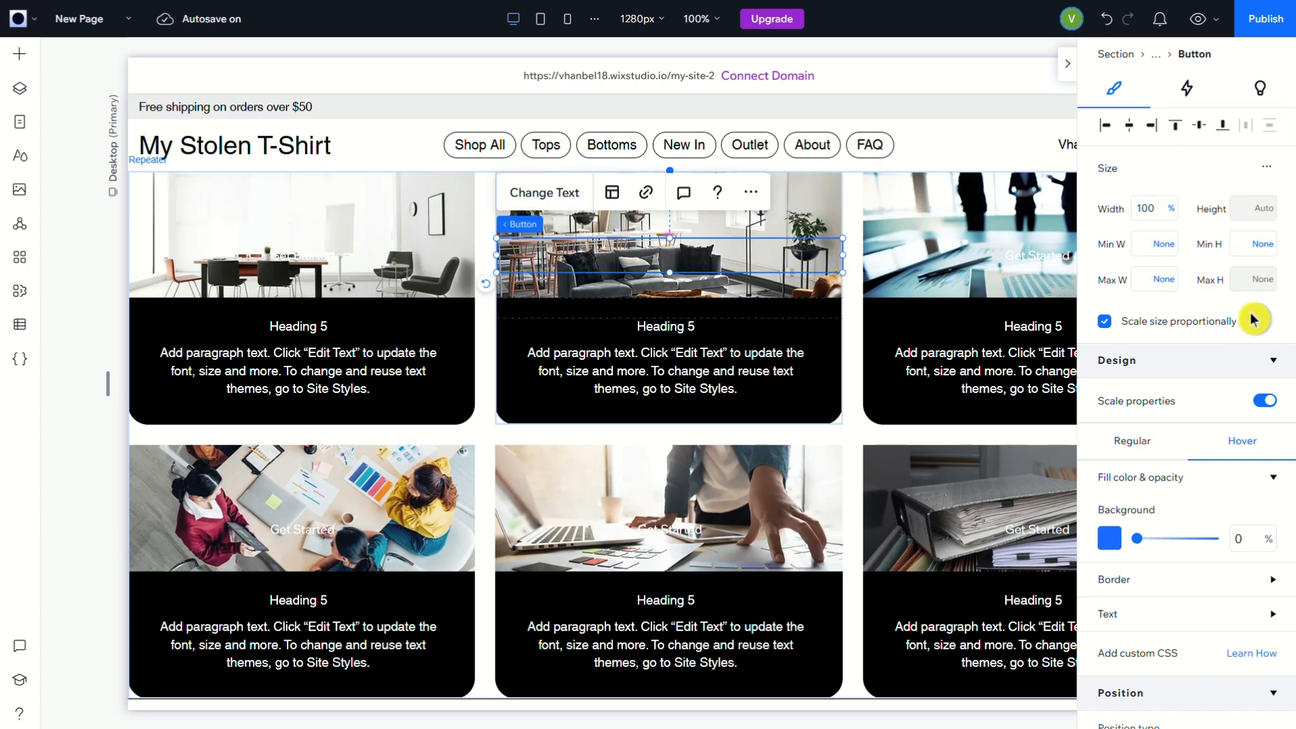
pyautogui.click(1260, 248)
pyautogui.click(1255, 249)
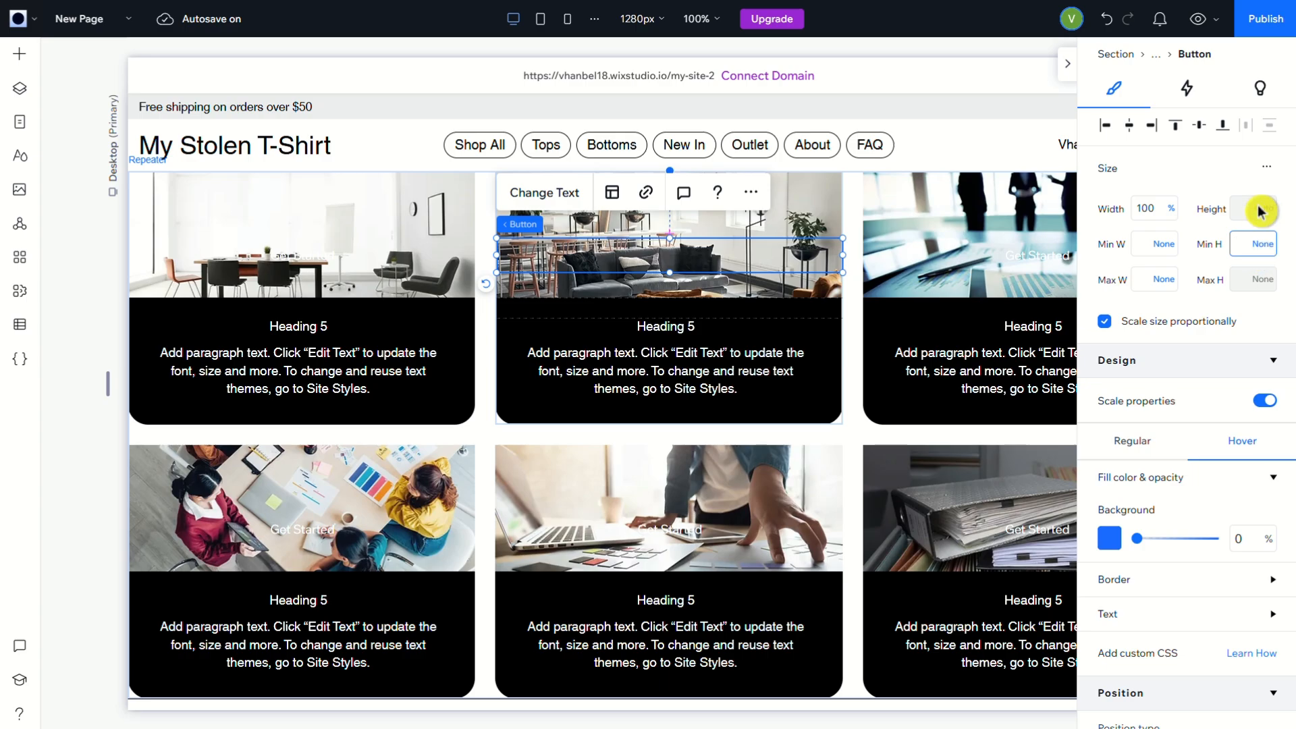
pyautogui.moveTo(1260, 211)
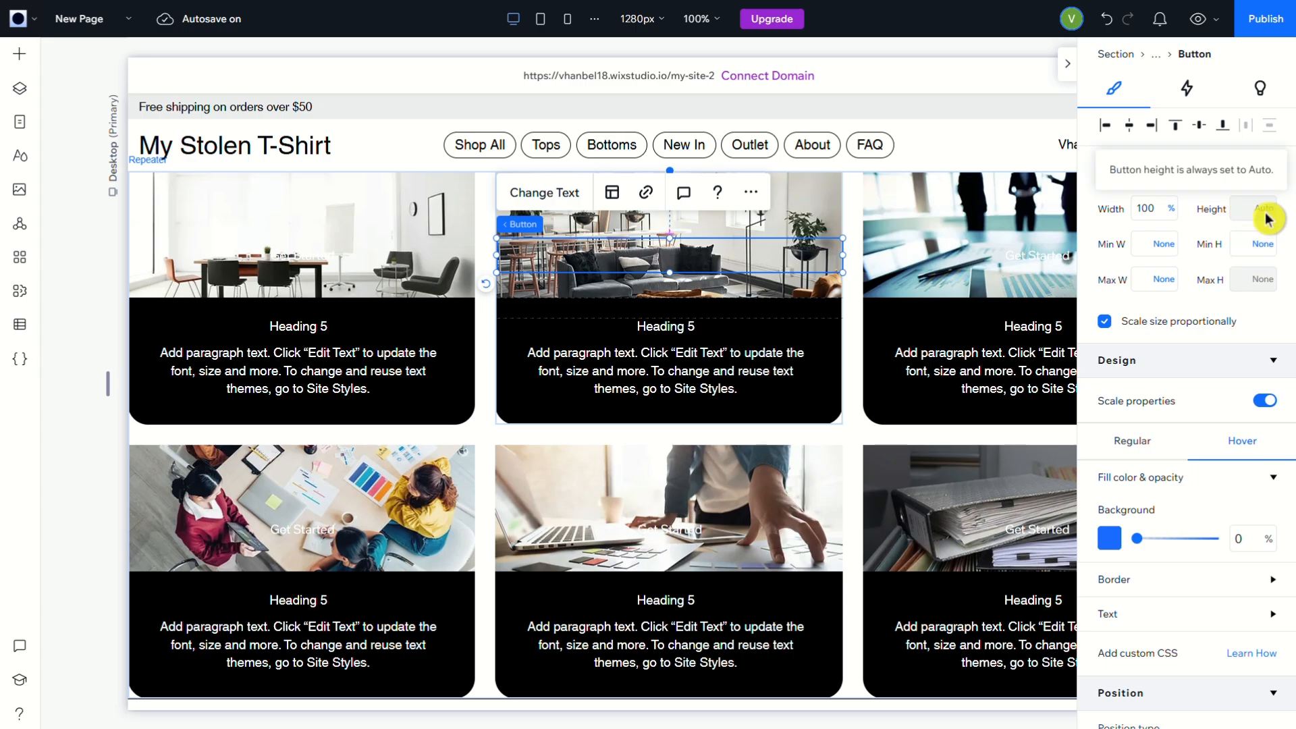
pyautogui.click(1247, 247)
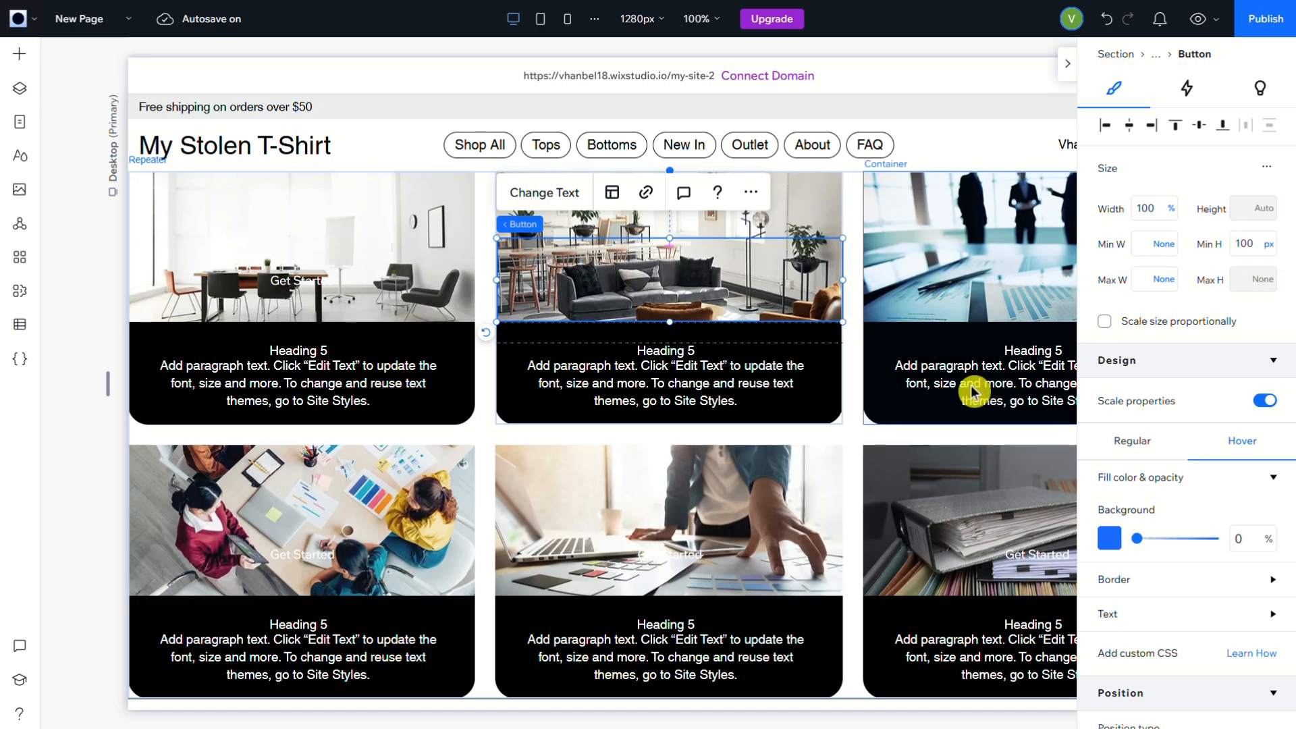
pyautogui.click(1188, 89)
pyautogui.click(1269, 93)
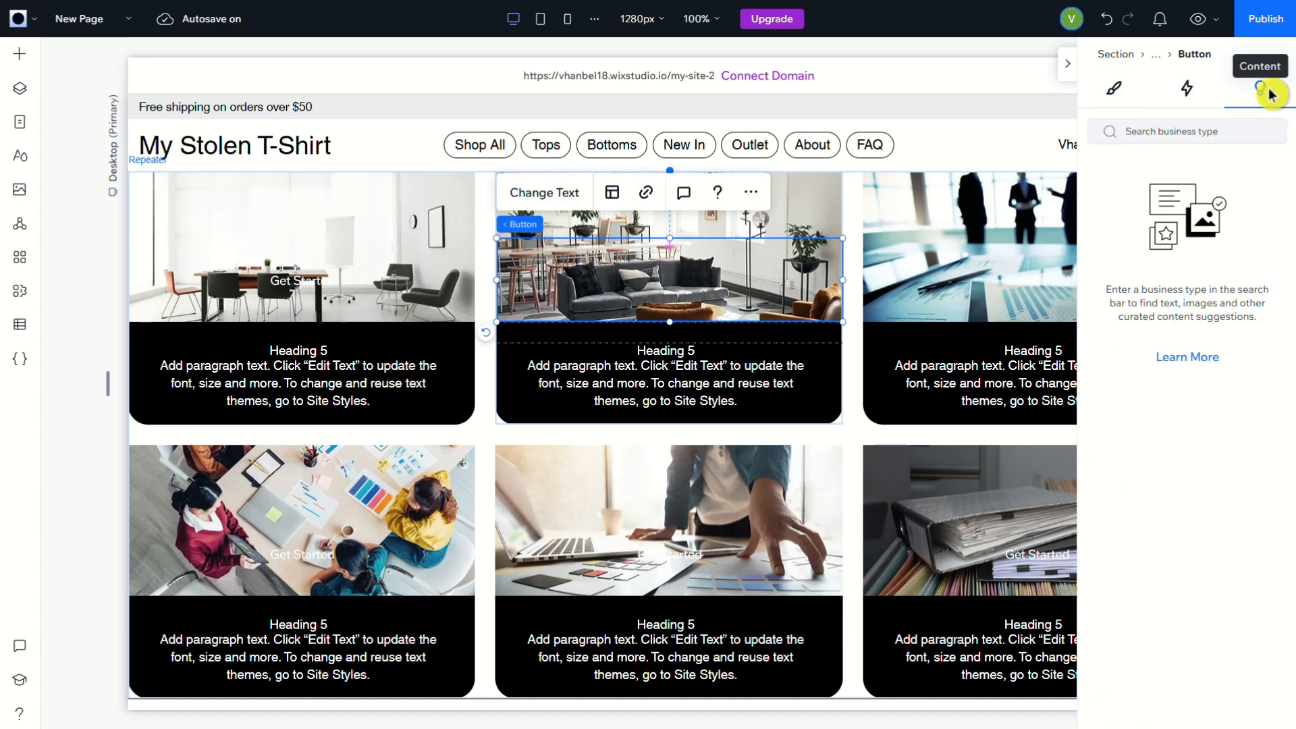
pyautogui.click(1067, 64)
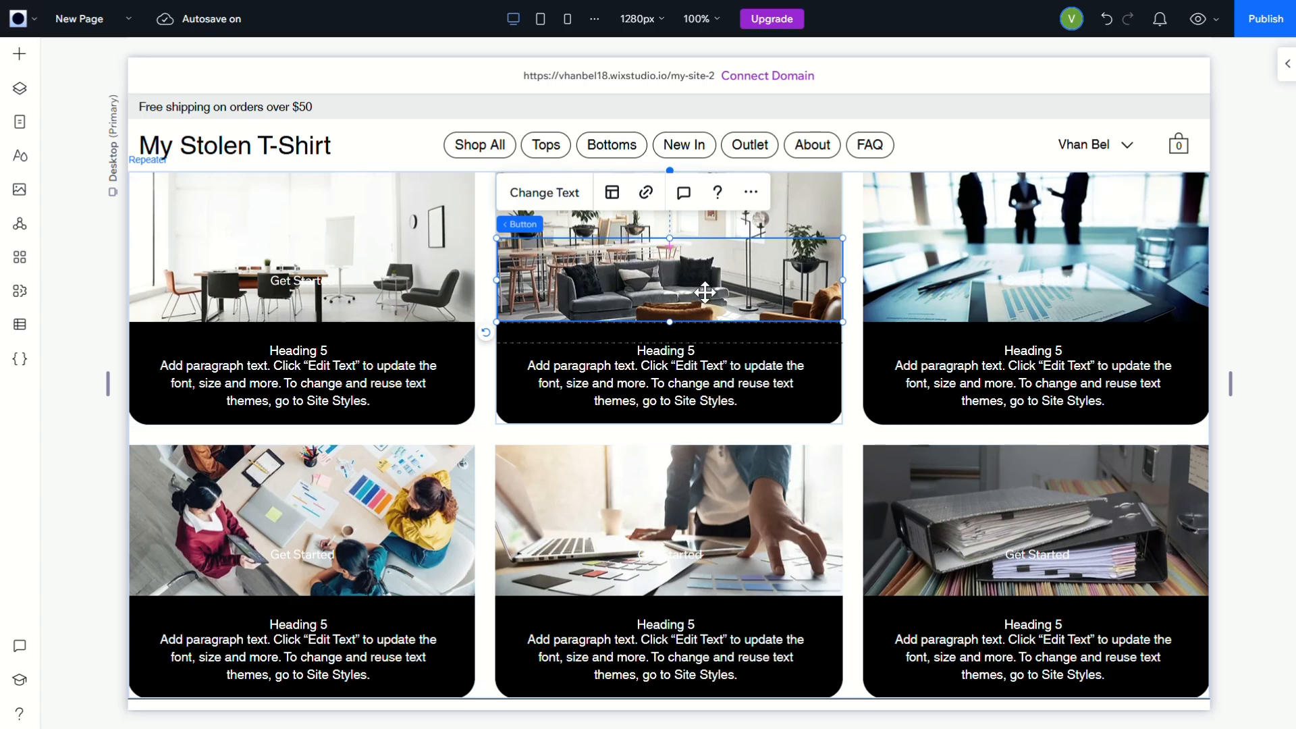
# Set the top margin of the inner container in the upper row's first card to 10 px
pyautogui.click(1285, 68)
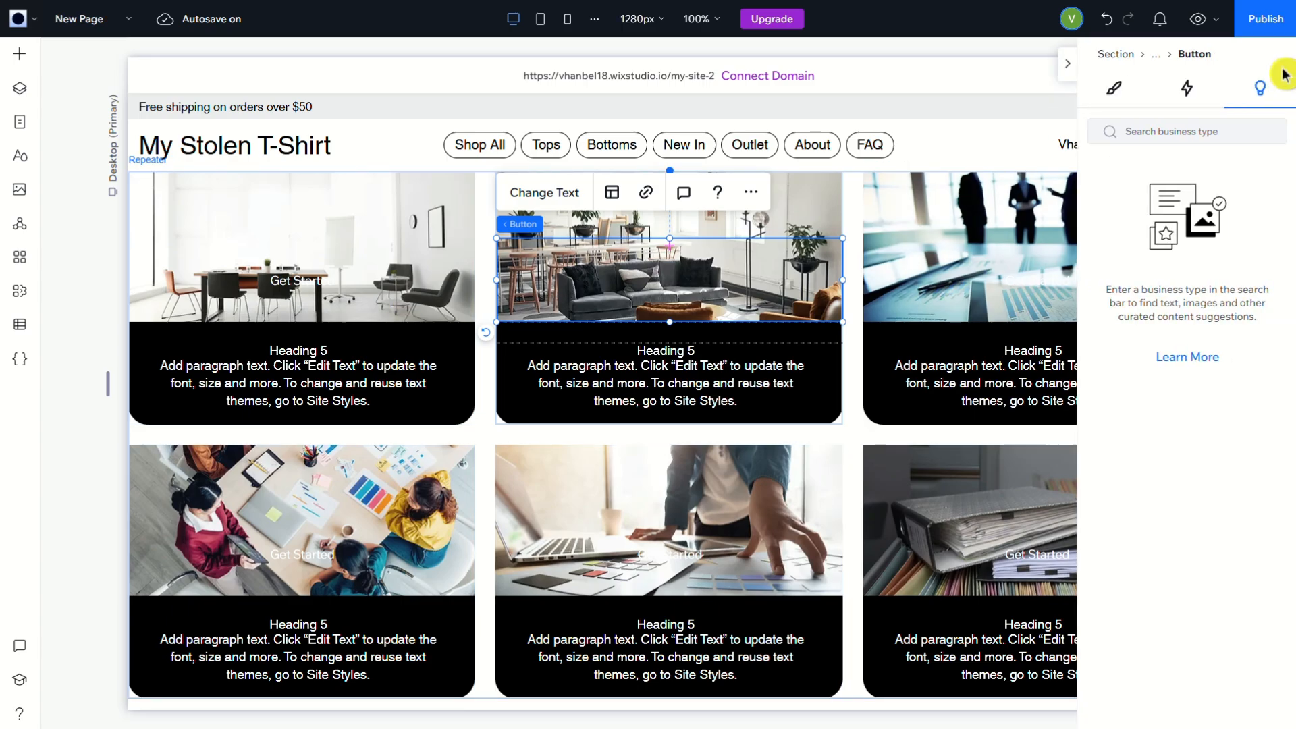
pyautogui.click(1117, 88)
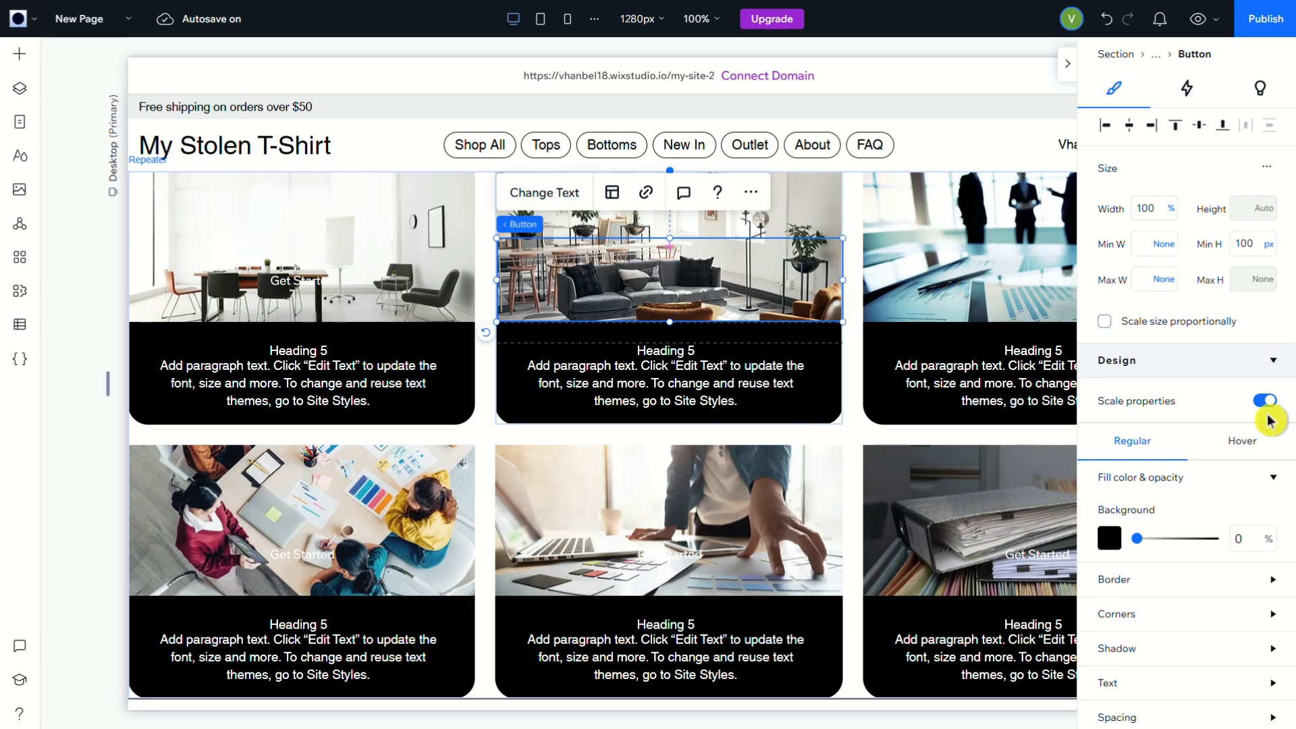
pyautogui.scroll(-5, 1220, 473)
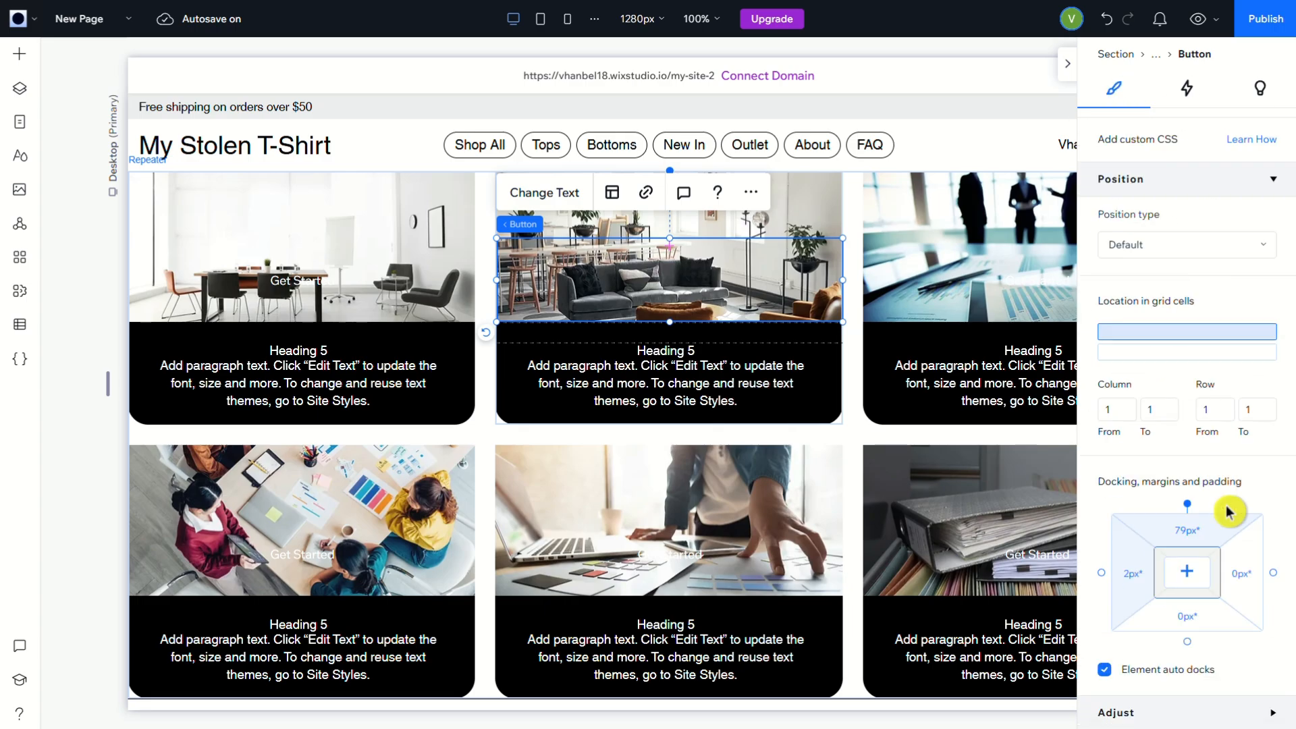
pyautogui.scroll(5, 1228, 519)
pyautogui.scroll(-5, 1230, 544)
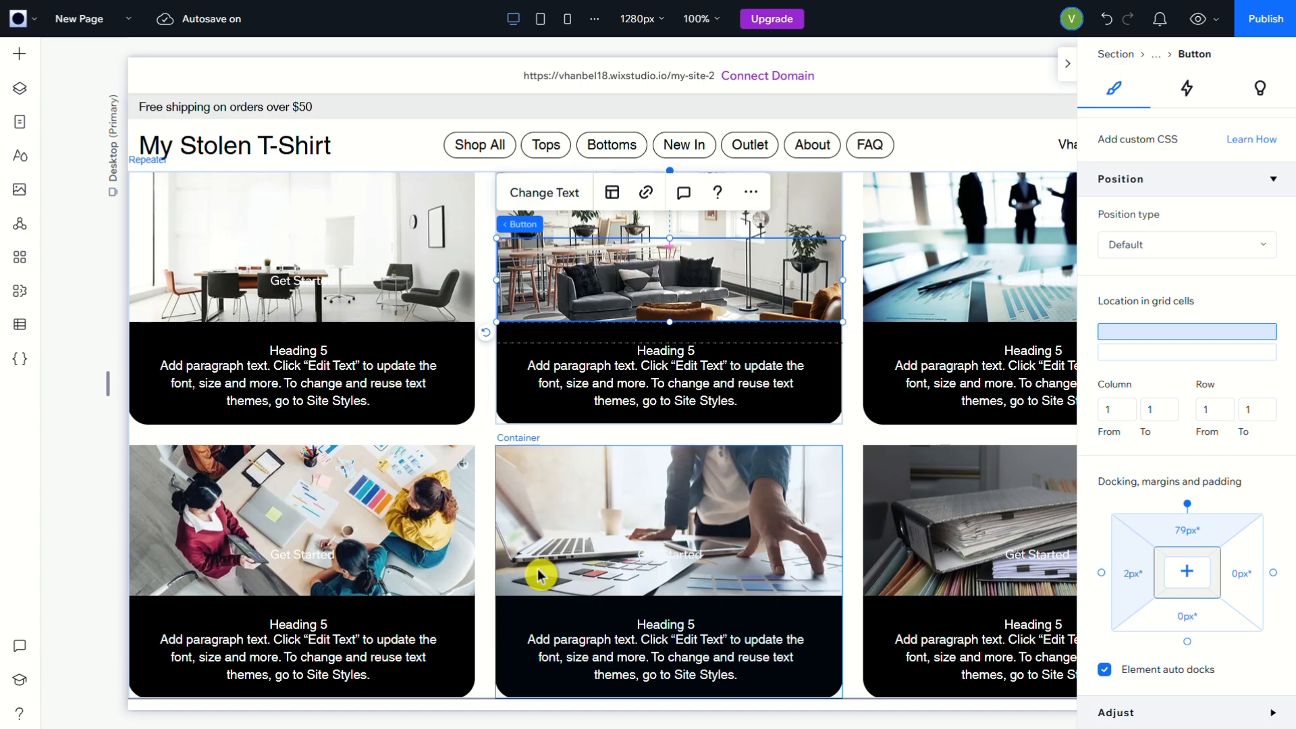
pyautogui.click(364, 224)
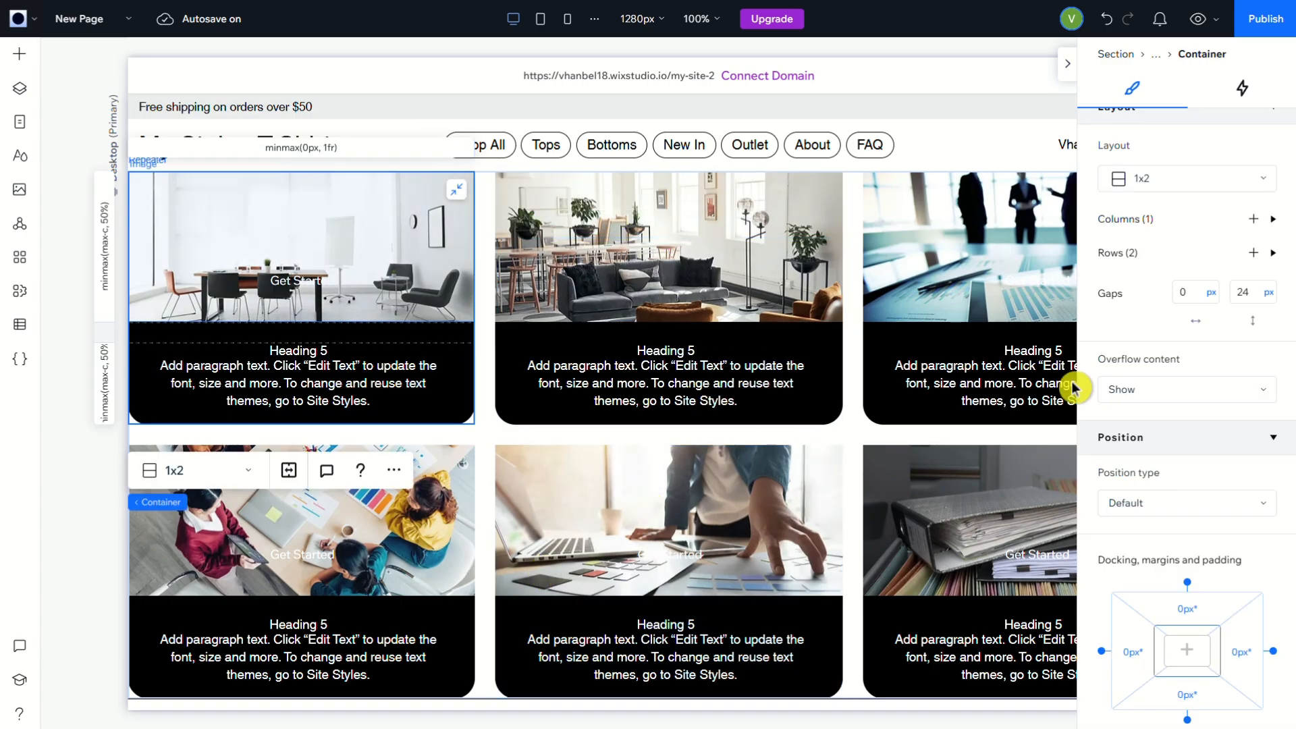
pyautogui.click(1190, 617)
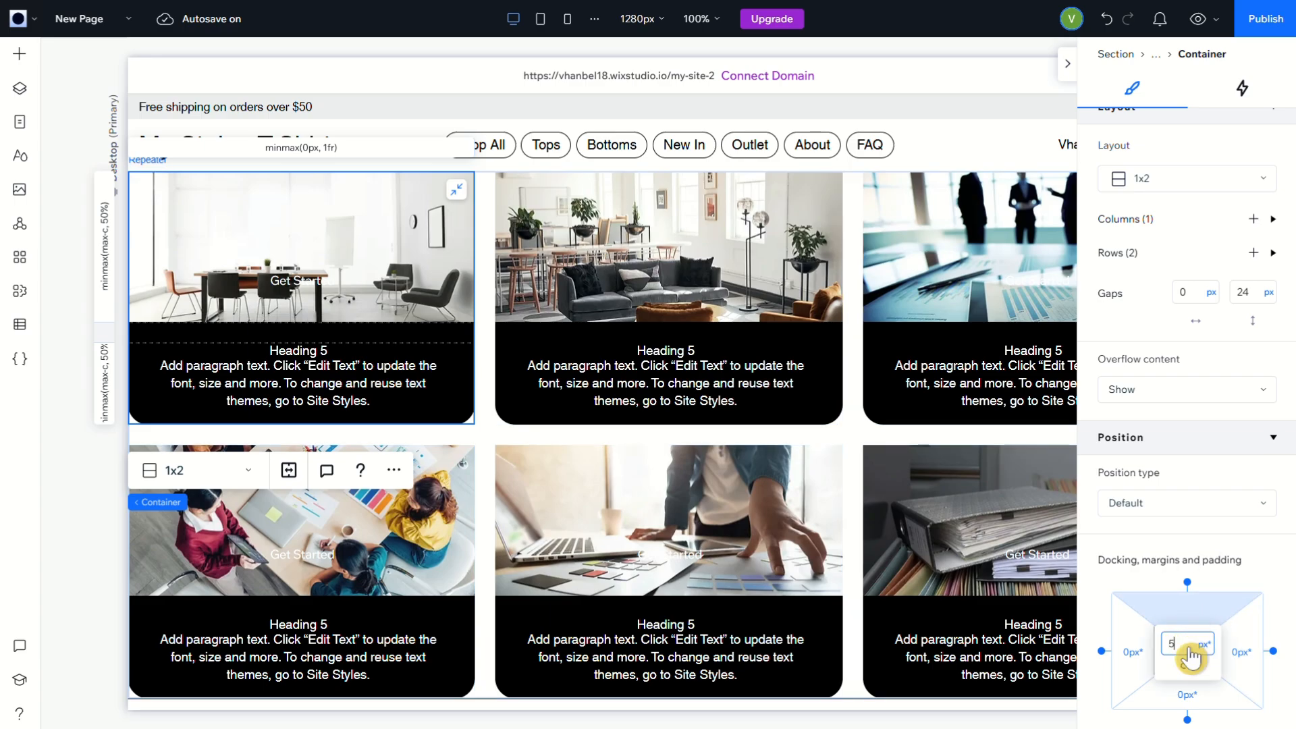
pyautogui.write('5')
pyautogui.press('Return')
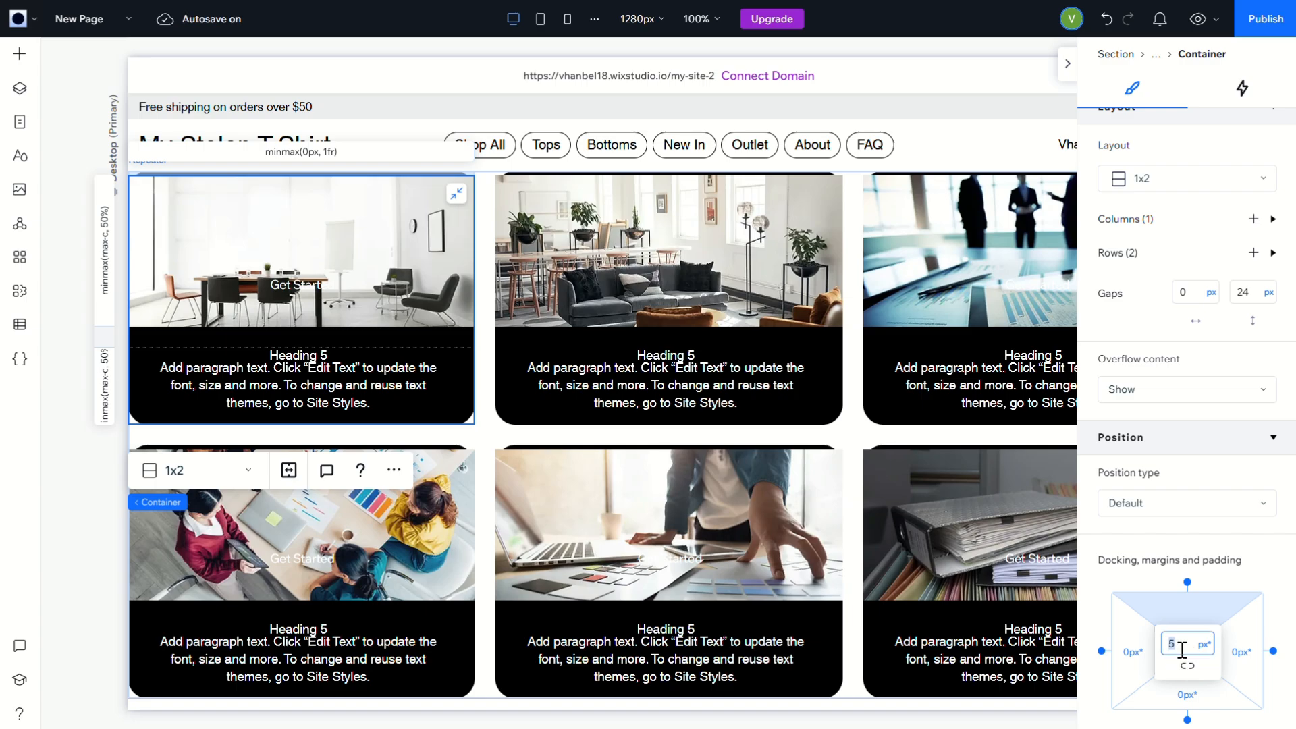
pyautogui.press('Return')
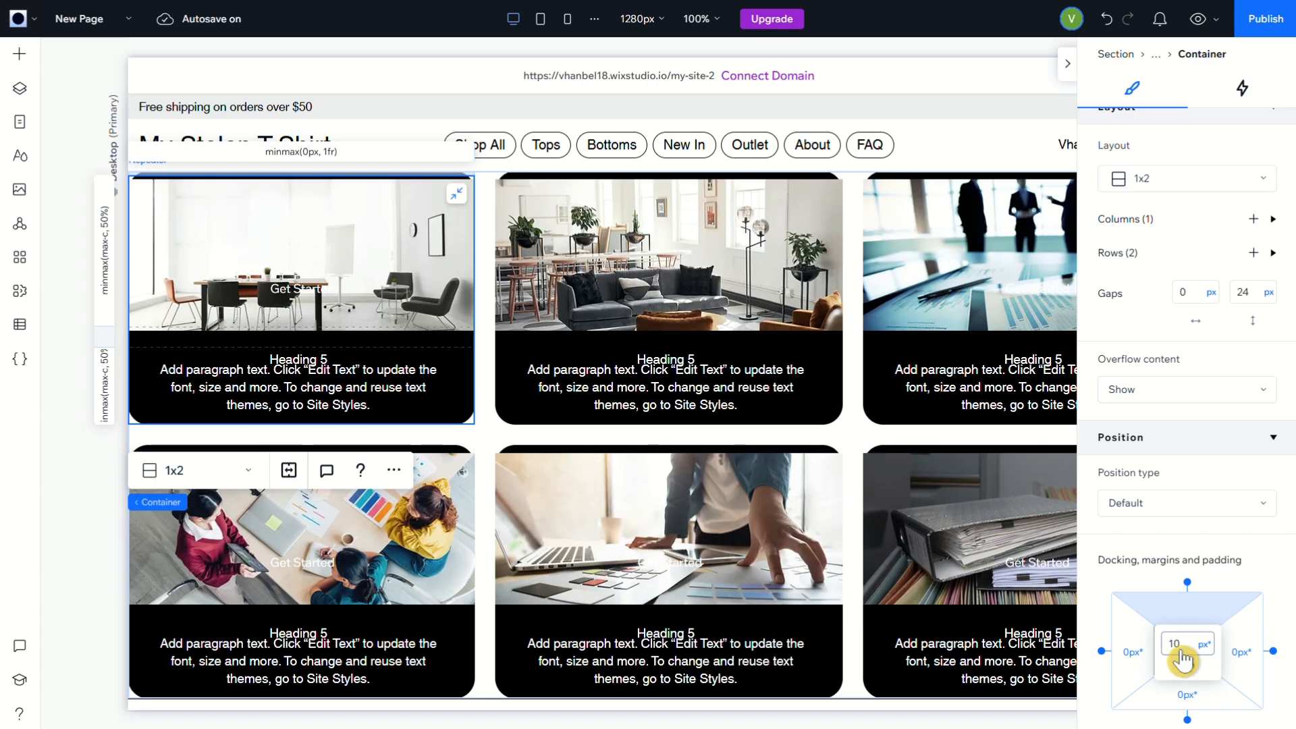
# Set the container's left, right and bottom margins to 10 px, and hide the element properties
pyautogui.click(1142, 656)
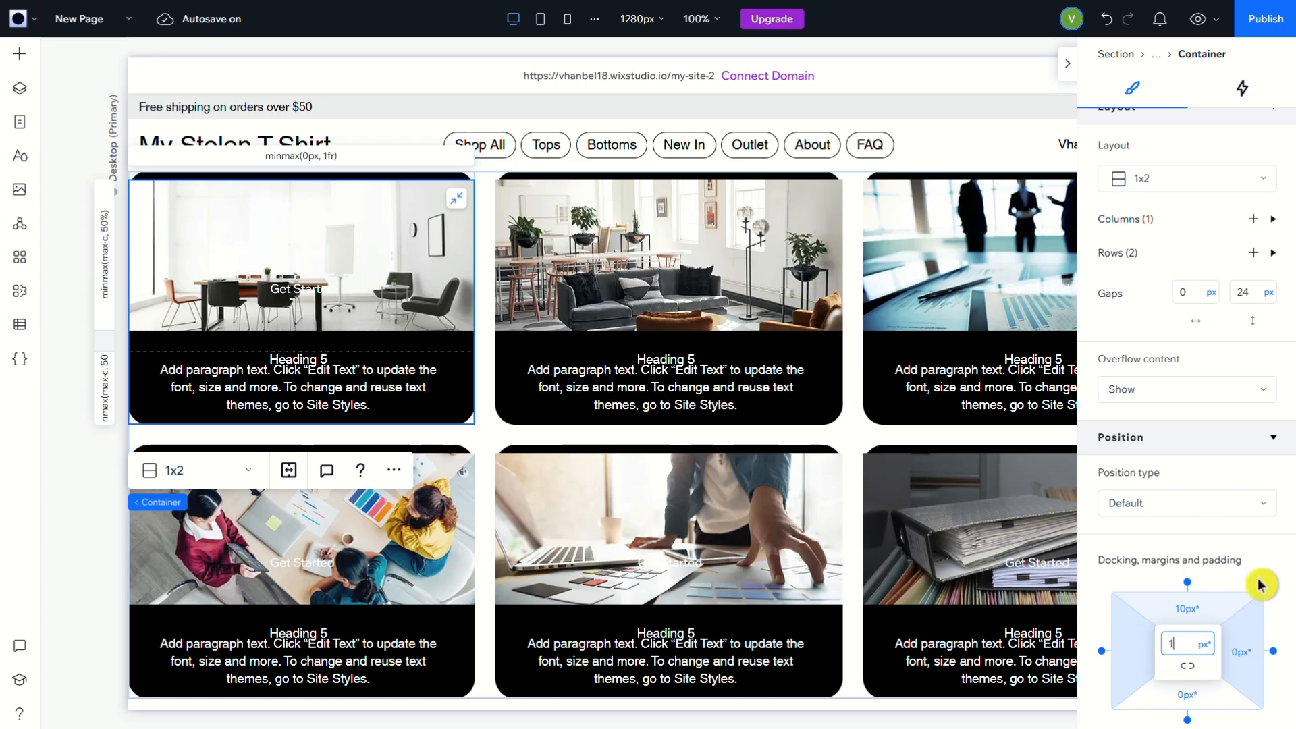
pyautogui.write('10')
pyautogui.press('Return')
pyautogui.click(1250, 667)
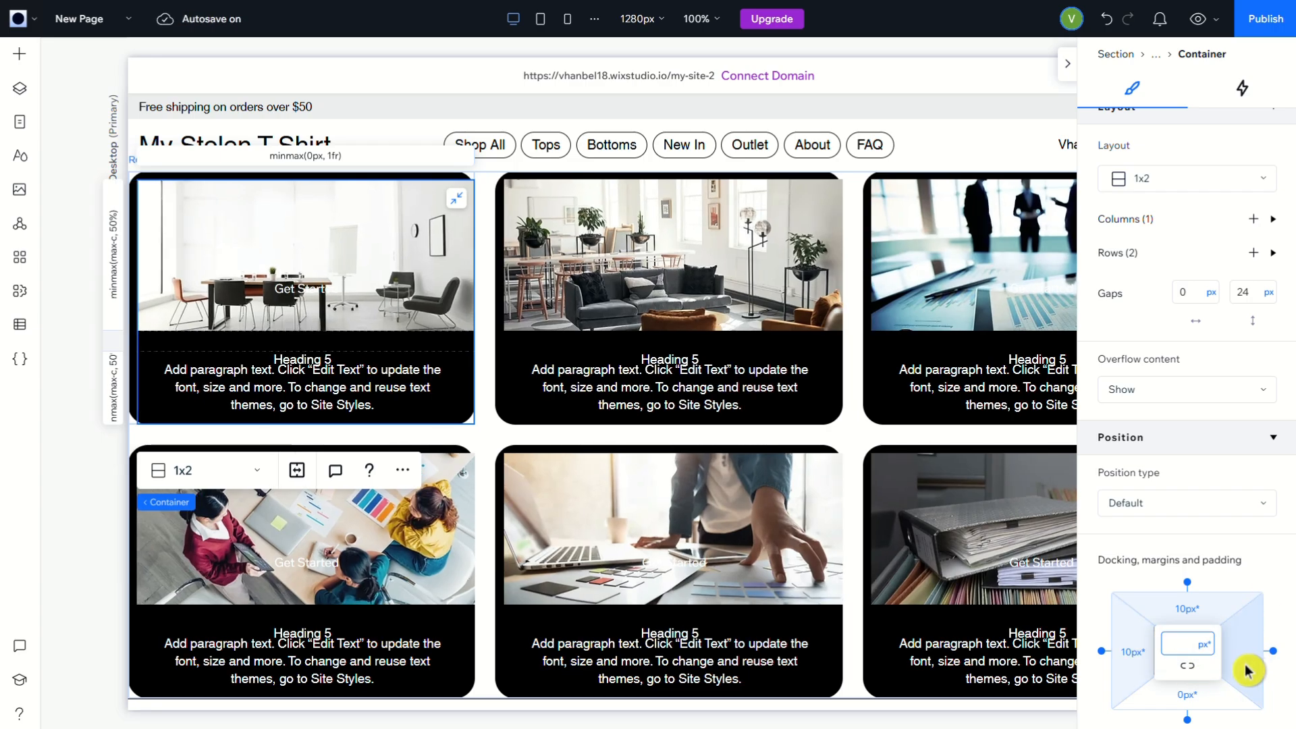
pyautogui.press('Return')
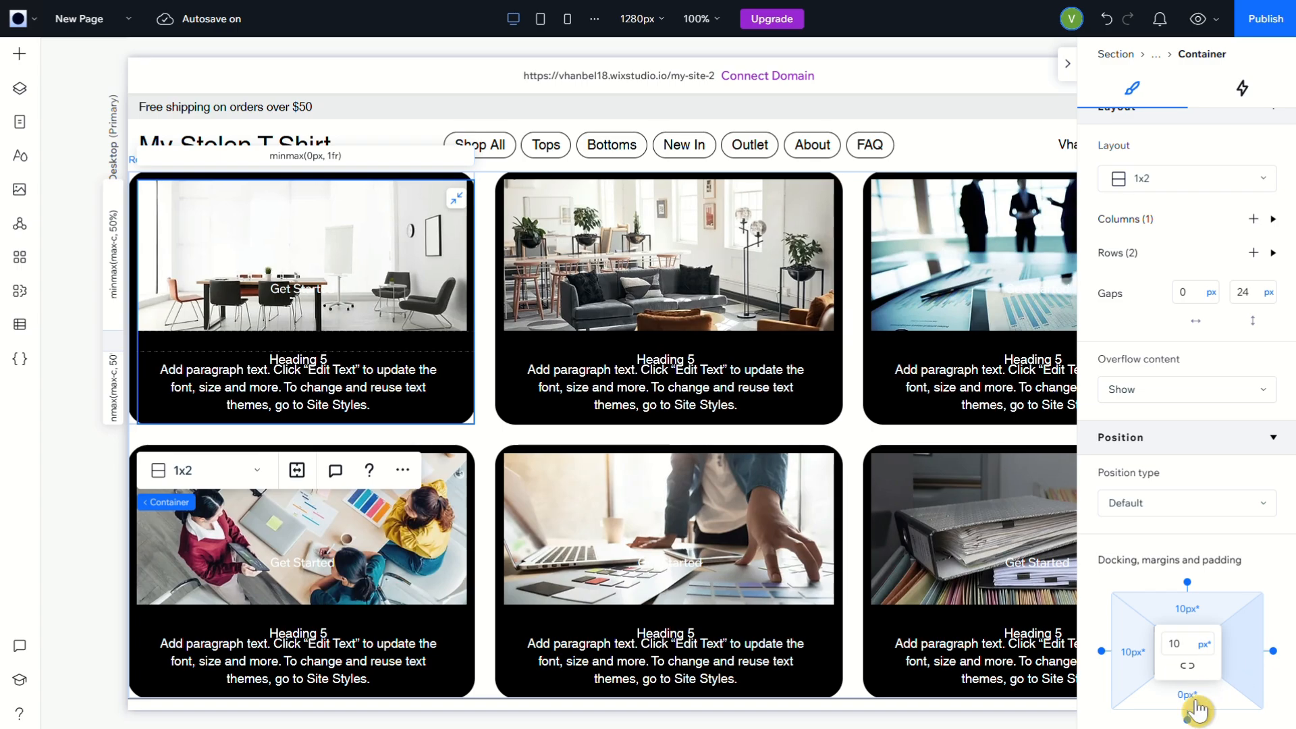
pyautogui.click(1199, 710)
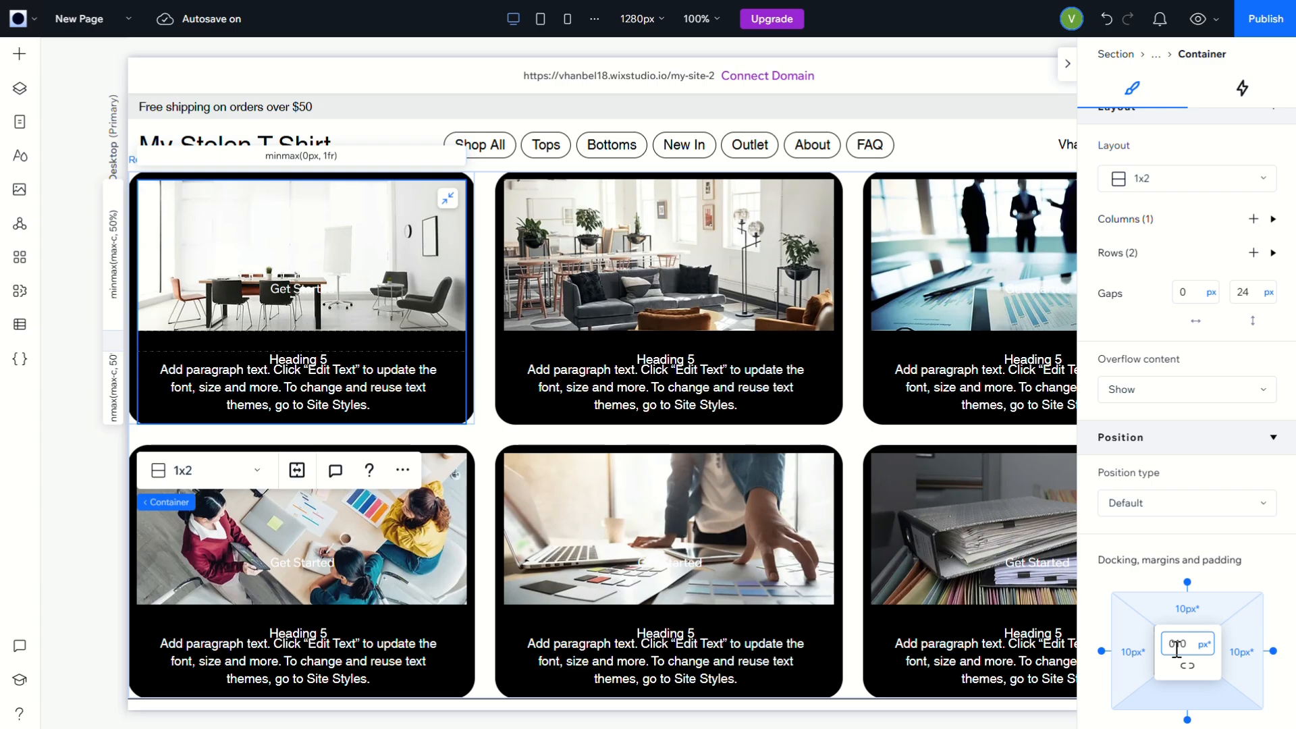
pyautogui.press('Return')
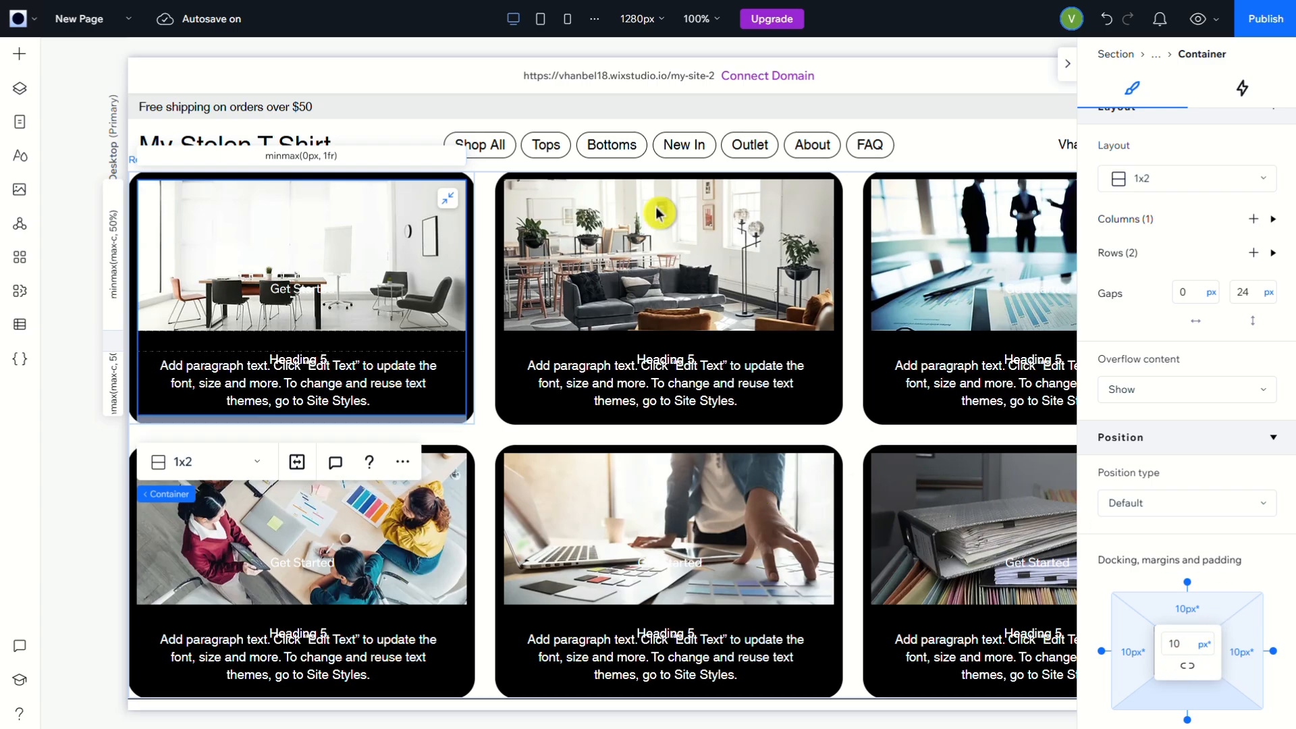
pyautogui.click(965, 111)
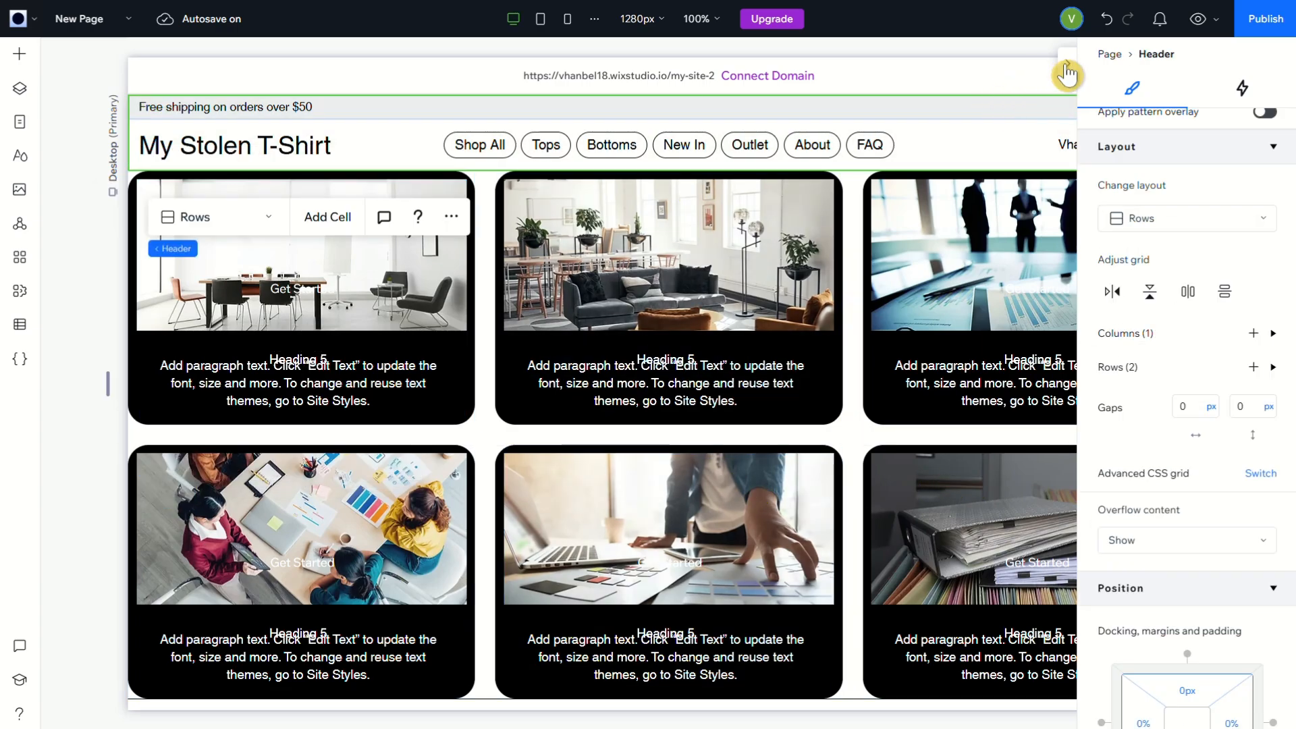
pyautogui.scroll(5, 1250, 399)
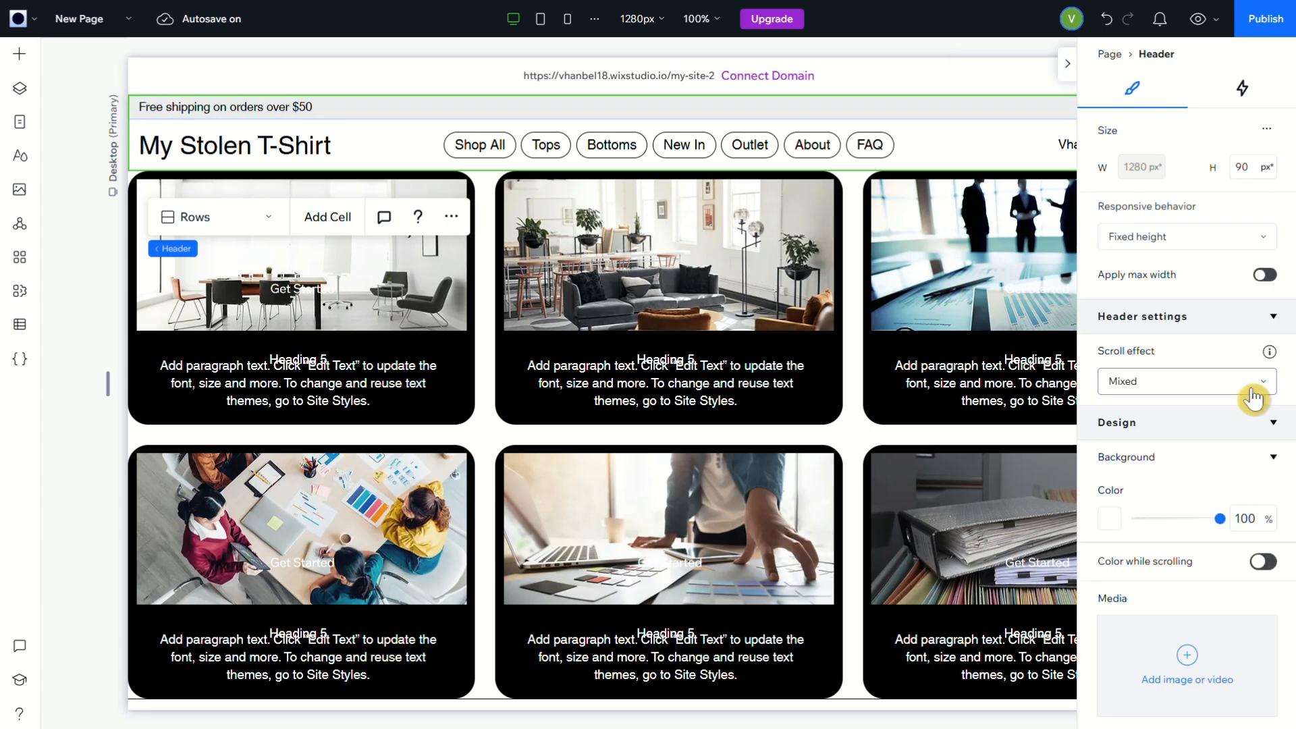
pyautogui.click(1109, 54)
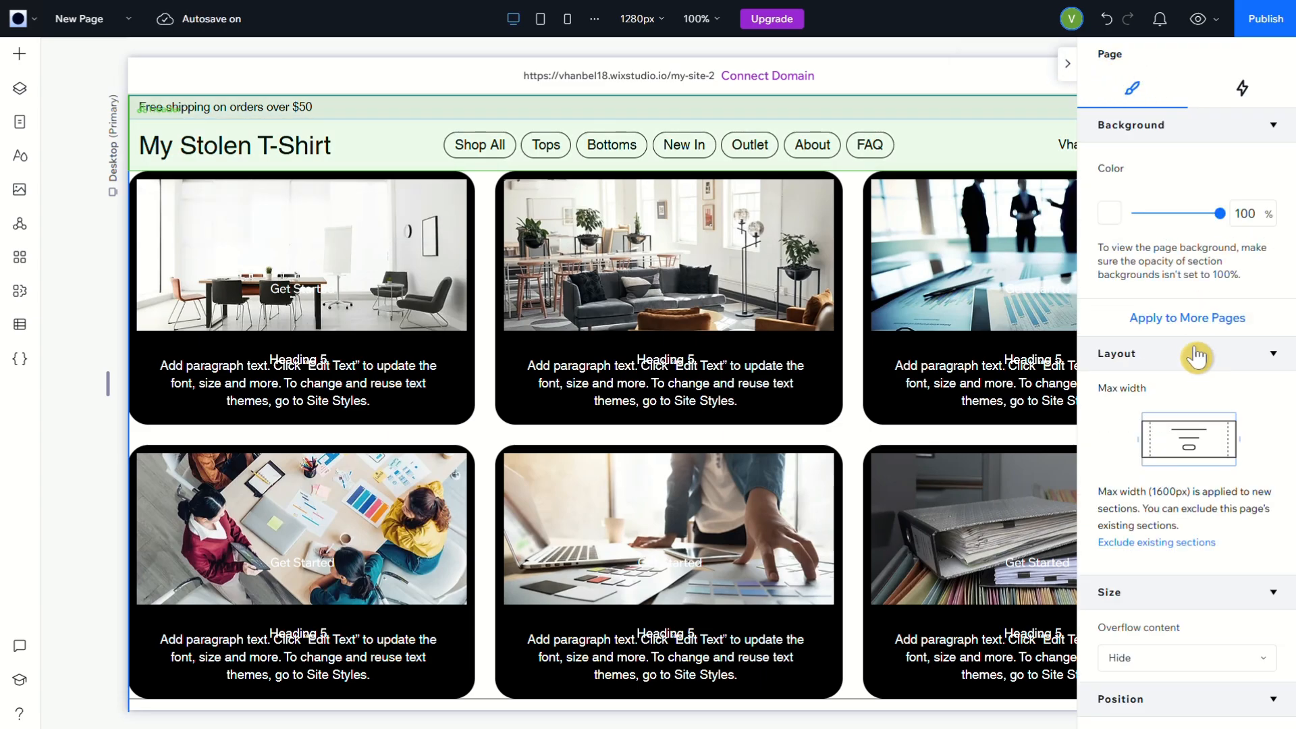
pyautogui.click(1068, 64)
# Clear the label text of the button in the upper row's first card
pyautogui.click(368, 255)
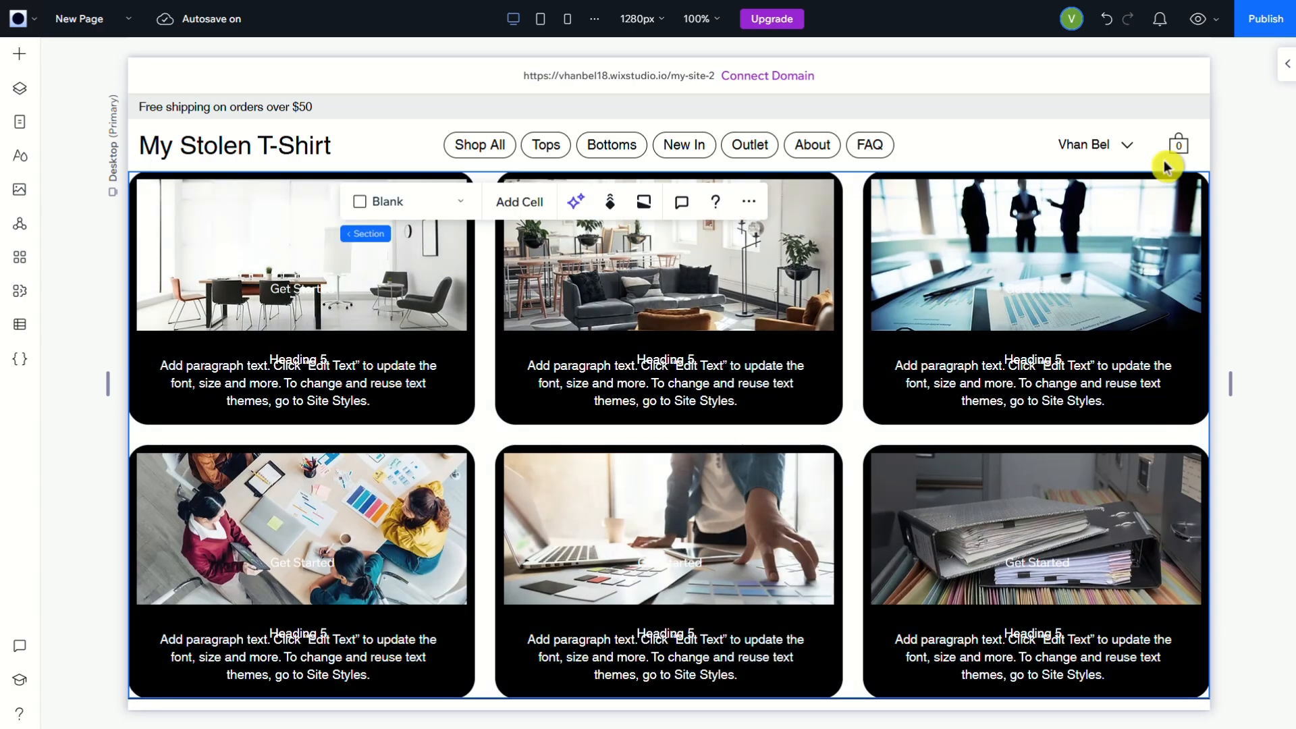
pyautogui.click(674, 297)
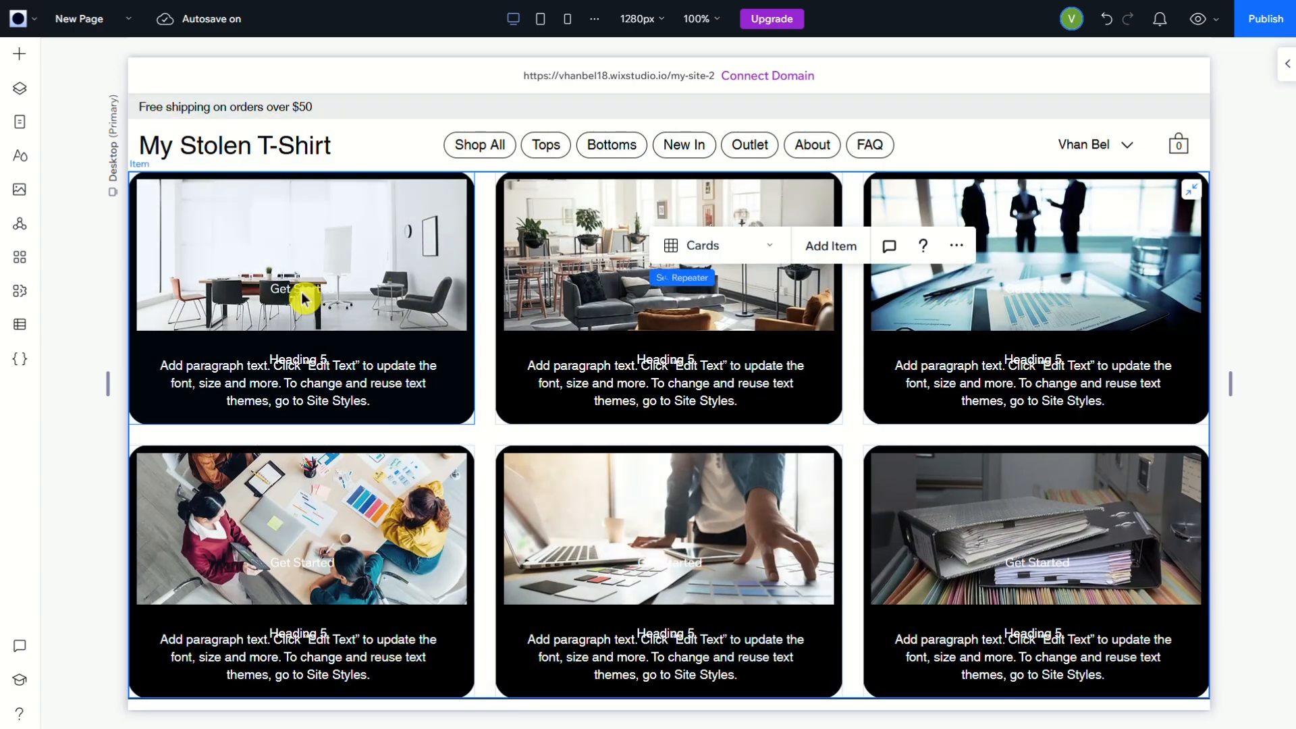
pyautogui.click(310, 299)
pyautogui.click(302, 298)
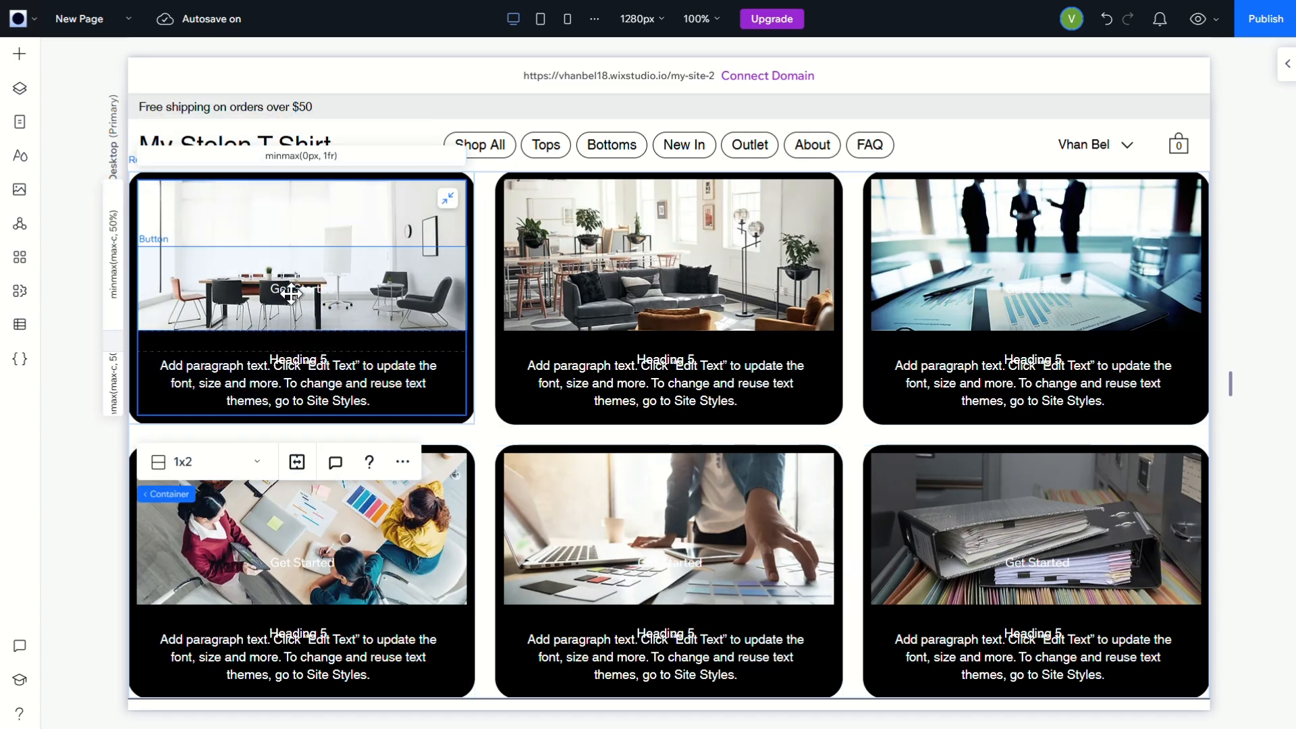
pyautogui.click(291, 294)
pyautogui.click(733, 273)
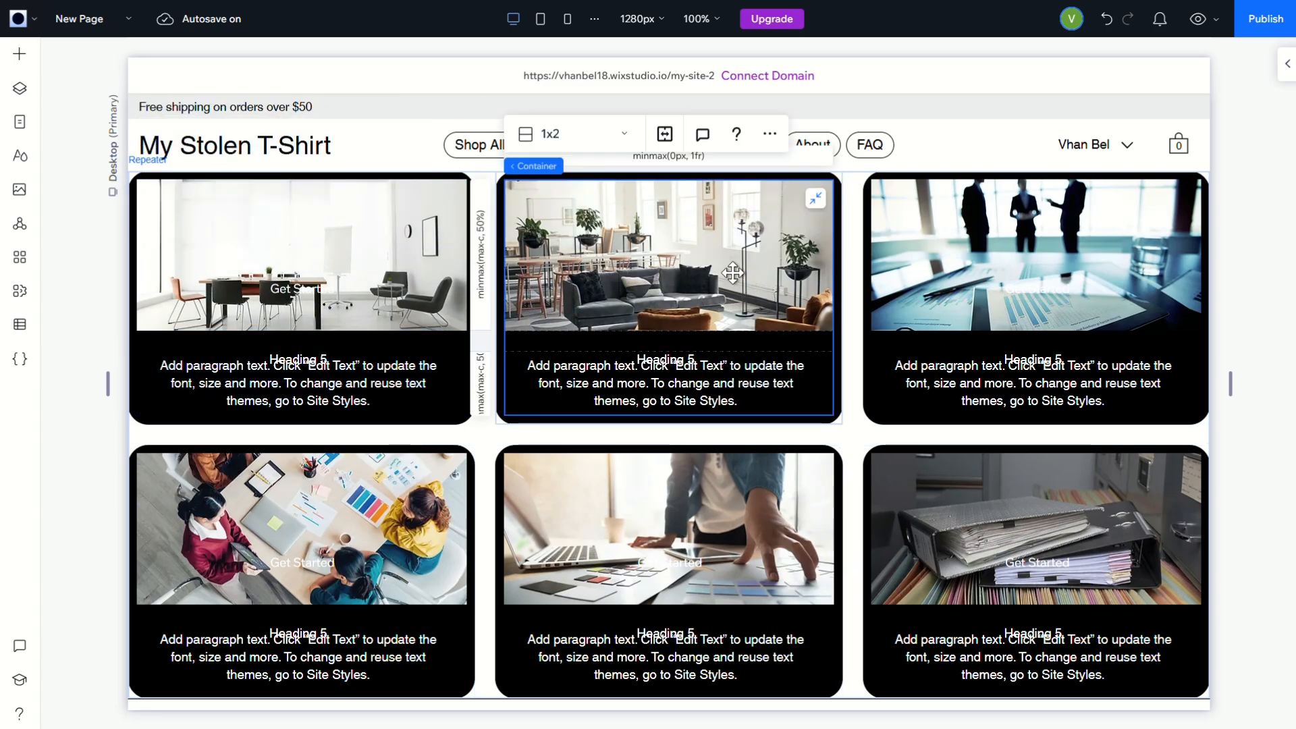
pyautogui.click(672, 291)
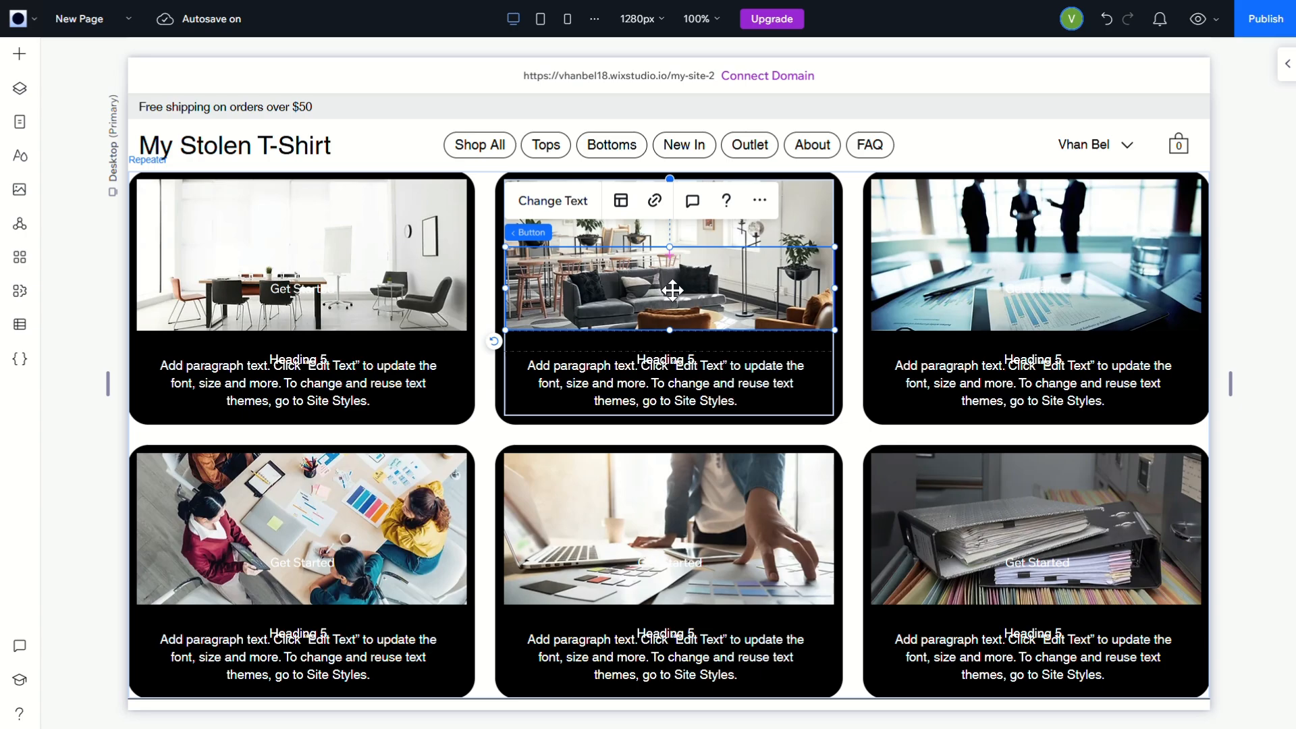
pyautogui.click(290, 295)
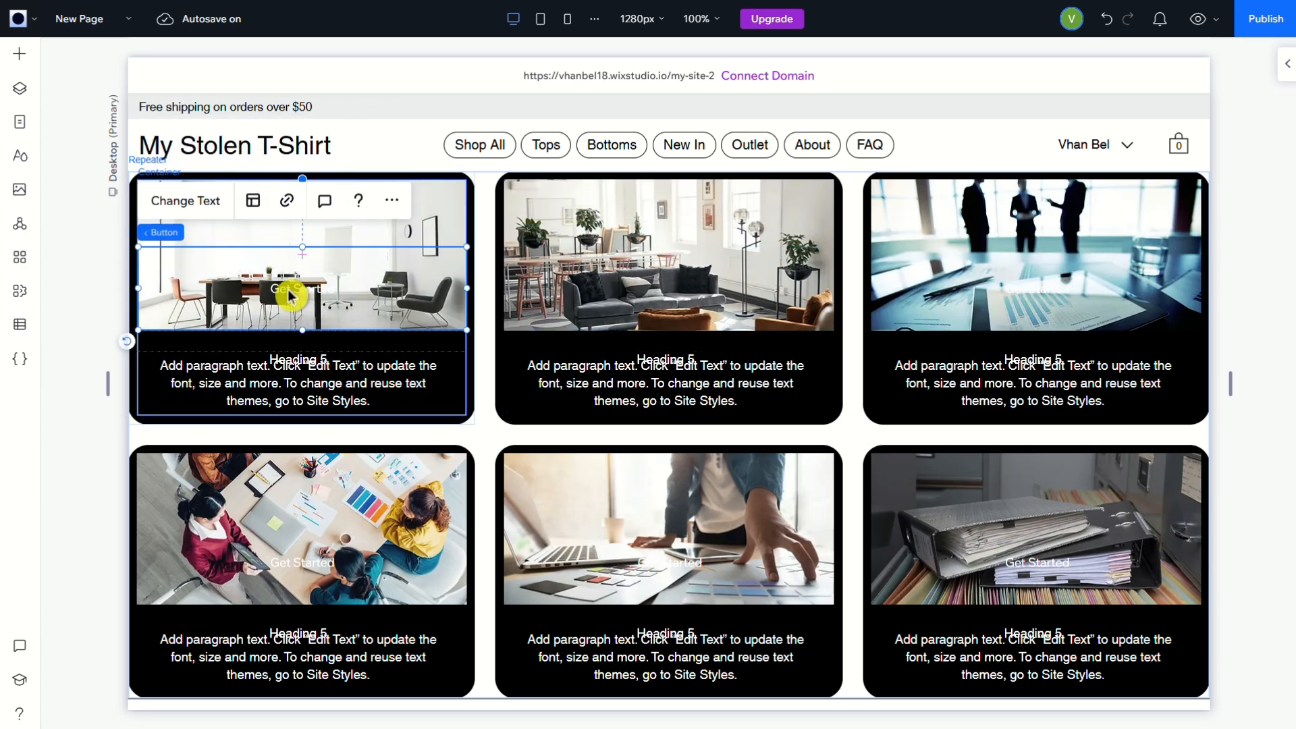
pyautogui.click(199, 203)
pyautogui.click(201, 207)
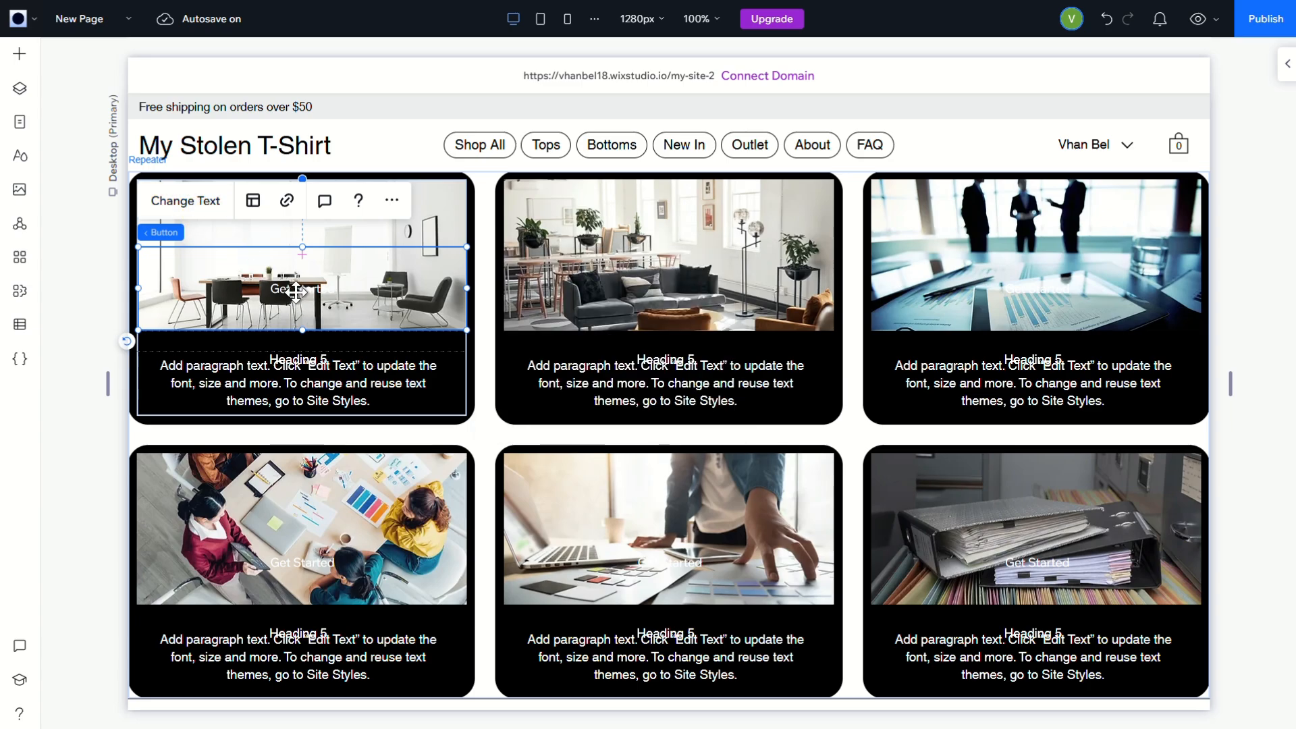
pyautogui.click(201, 206)
pyautogui.press('BackSpace')
pyautogui.click(717, 268)
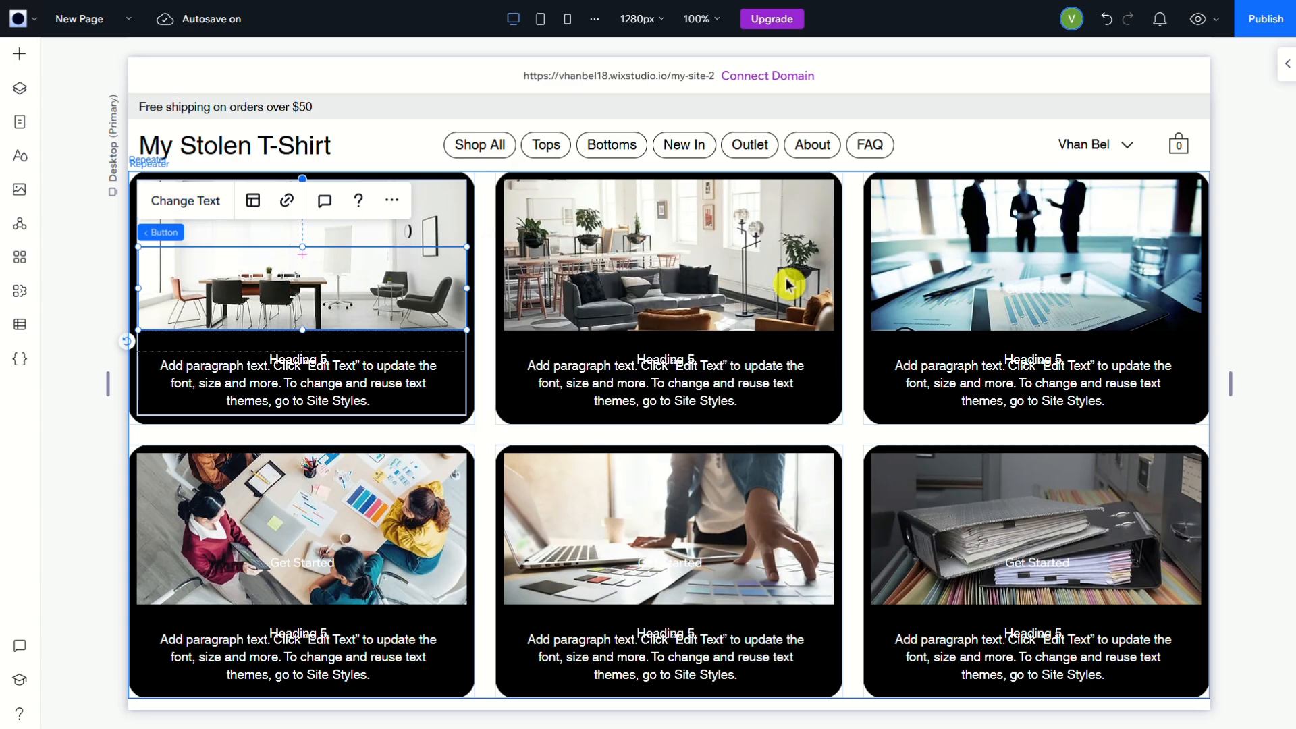
# Clear the label text of the button in the lower row's last card
pyautogui.click(1077, 294)
pyautogui.click(1053, 566)
pyautogui.click(1051, 561)
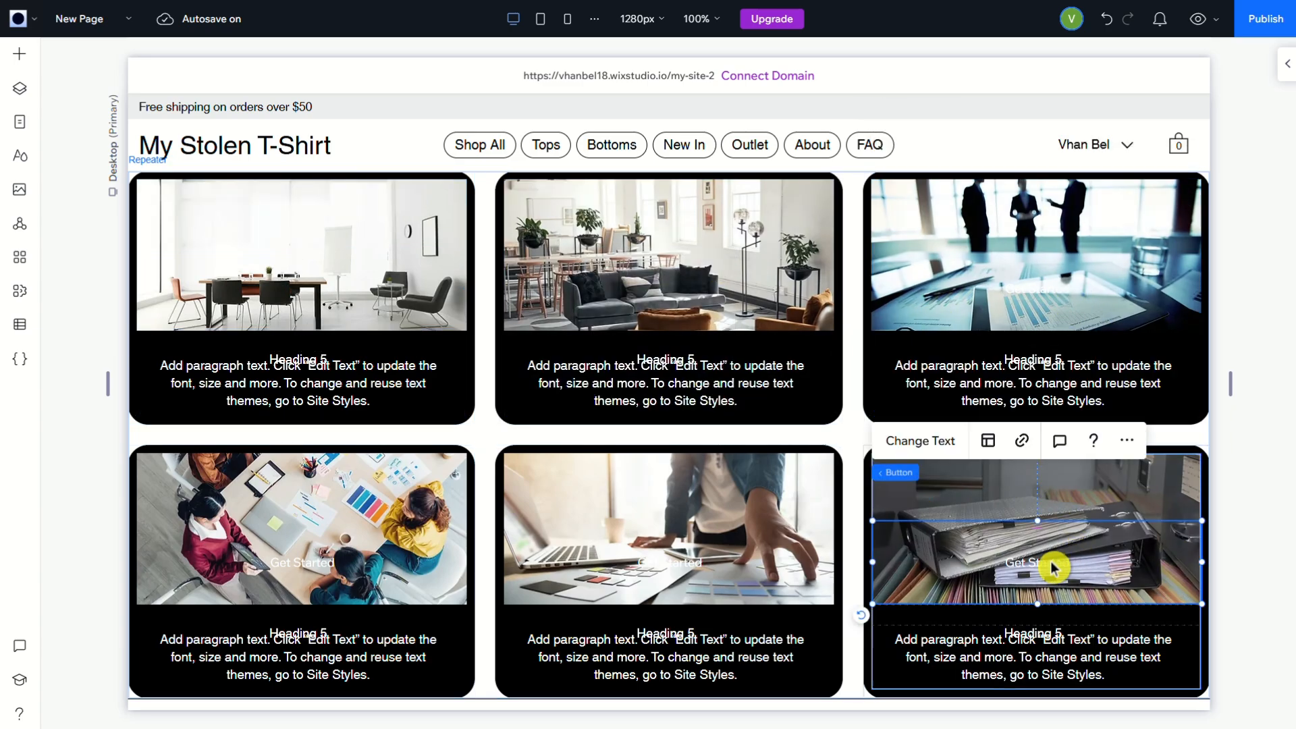
pyautogui.doubleClick(1052, 576)
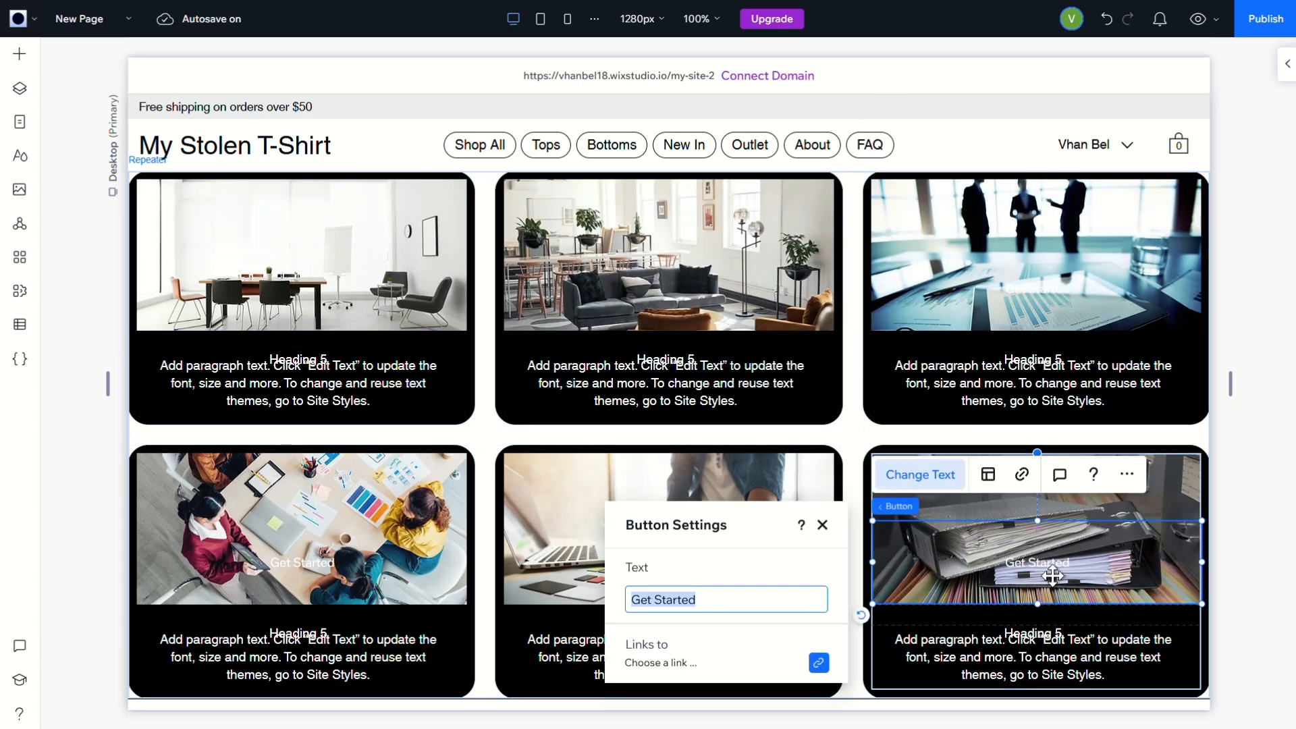
pyautogui.press('BackSpace')
pyautogui.click(823, 524)
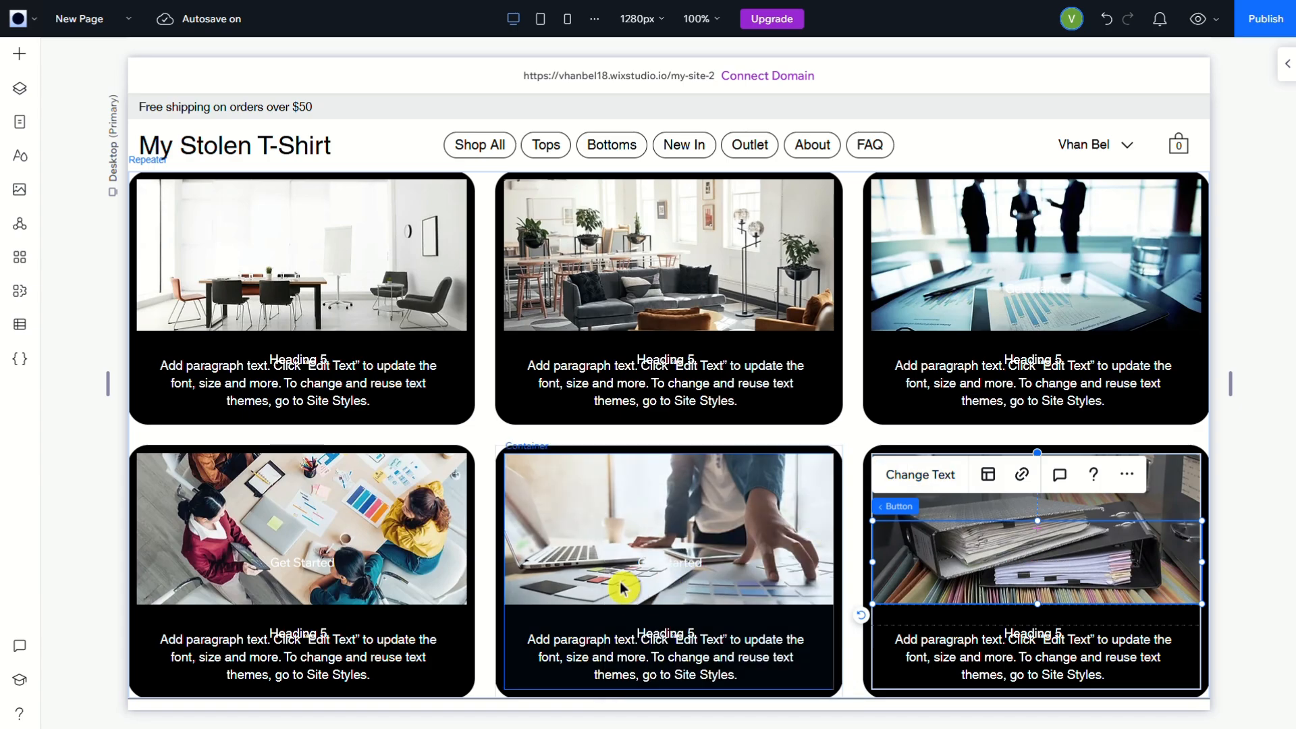
# Clear the label text of the button in the lower row's middle card
pyautogui.click(680, 563)
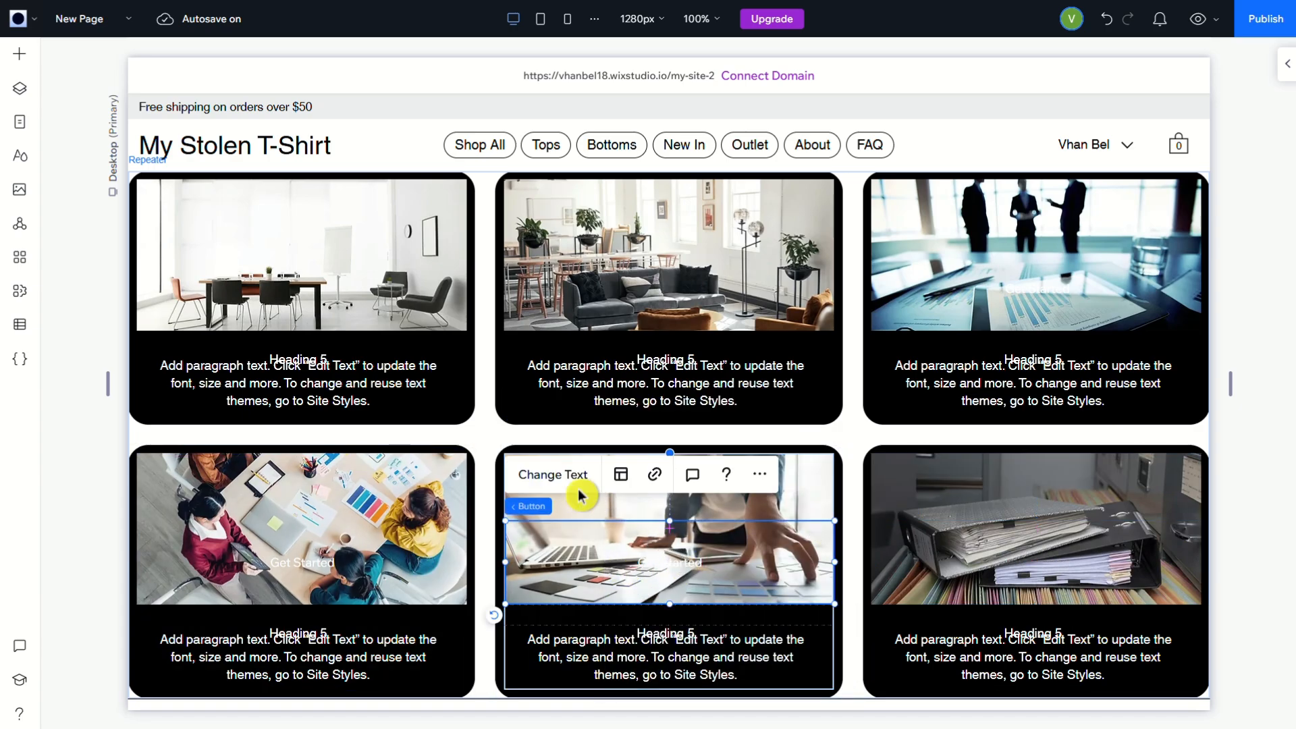
pyautogui.doubleClick(638, 540)
pyautogui.press('BackSpace')
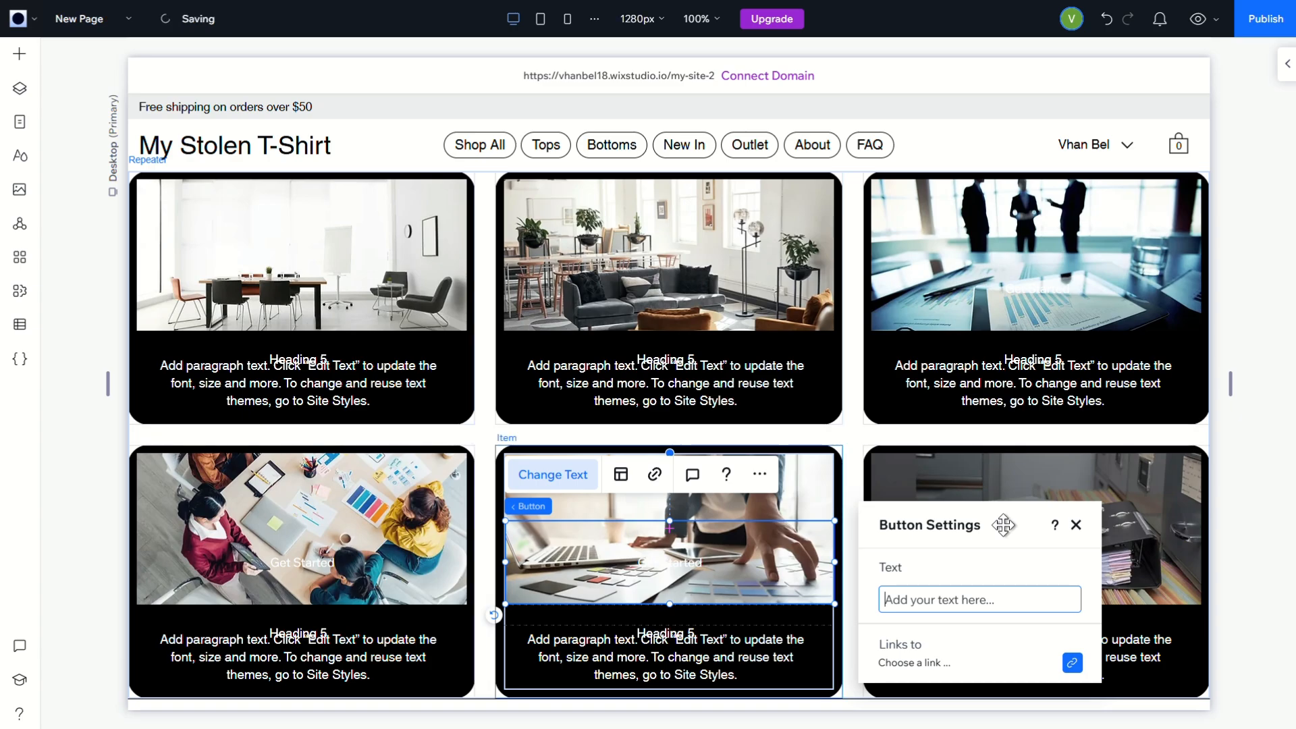
pyautogui.click(1076, 524)
# Clear the label text of the button in the lower row's first card
pyautogui.click(289, 570)
pyautogui.click(306, 570)
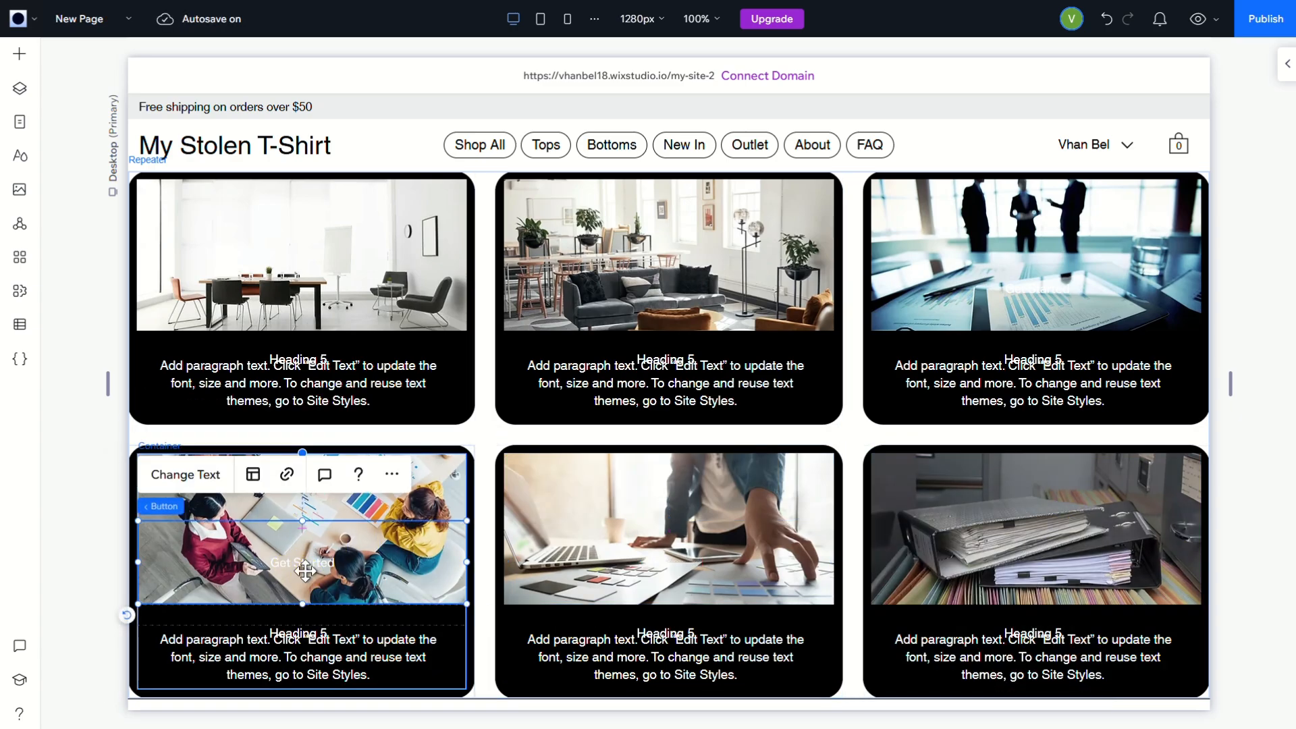
pyautogui.click(186, 475)
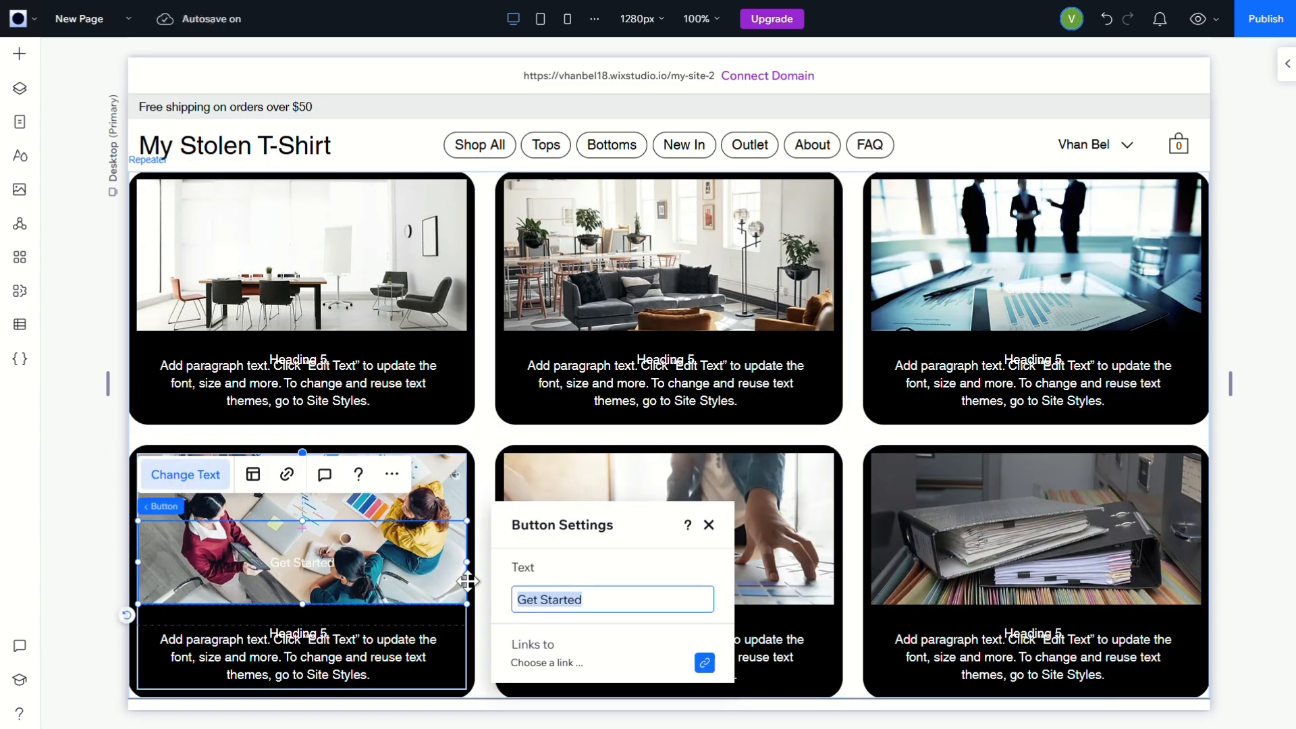
pyautogui.press('BackSpace')
pyautogui.click(708, 524)
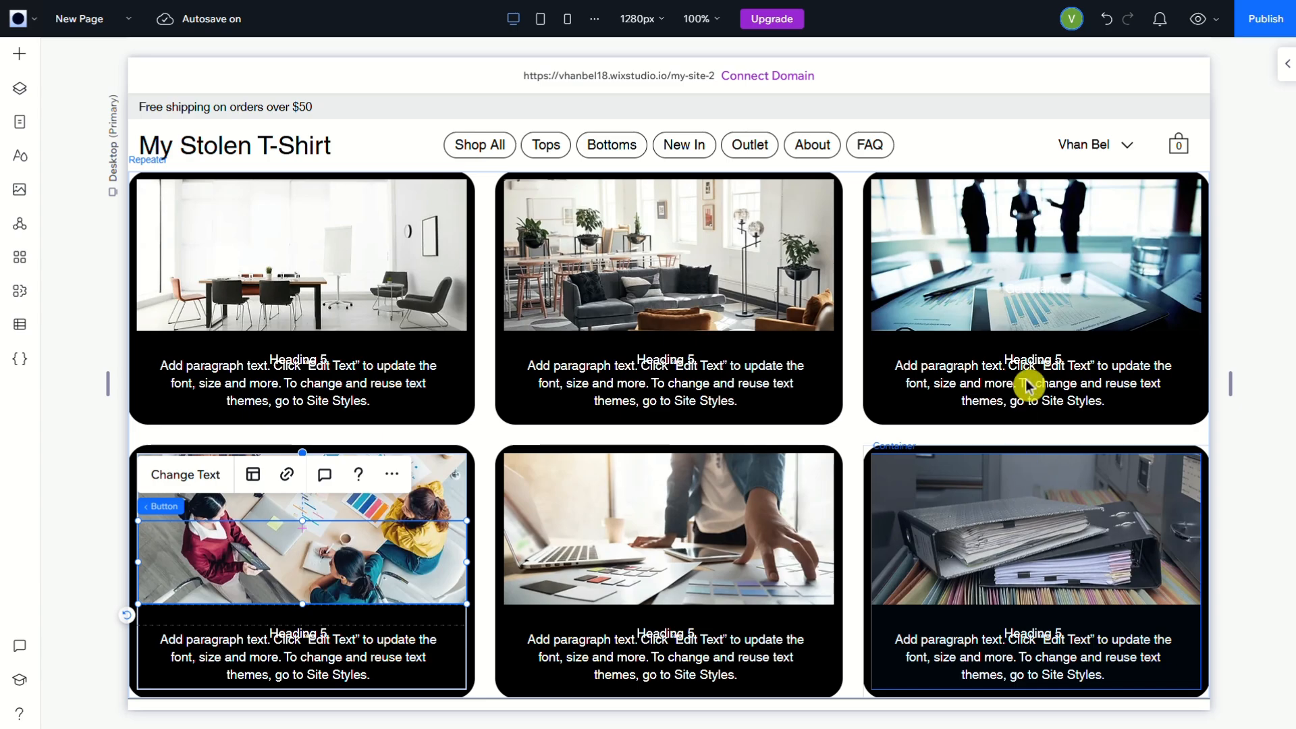
# Separate the overlapping texts in the upper row's middle card by moving the paragraph slightly down and the heading slightly up
pyautogui.click(672, 355)
pyautogui.click(671, 356)
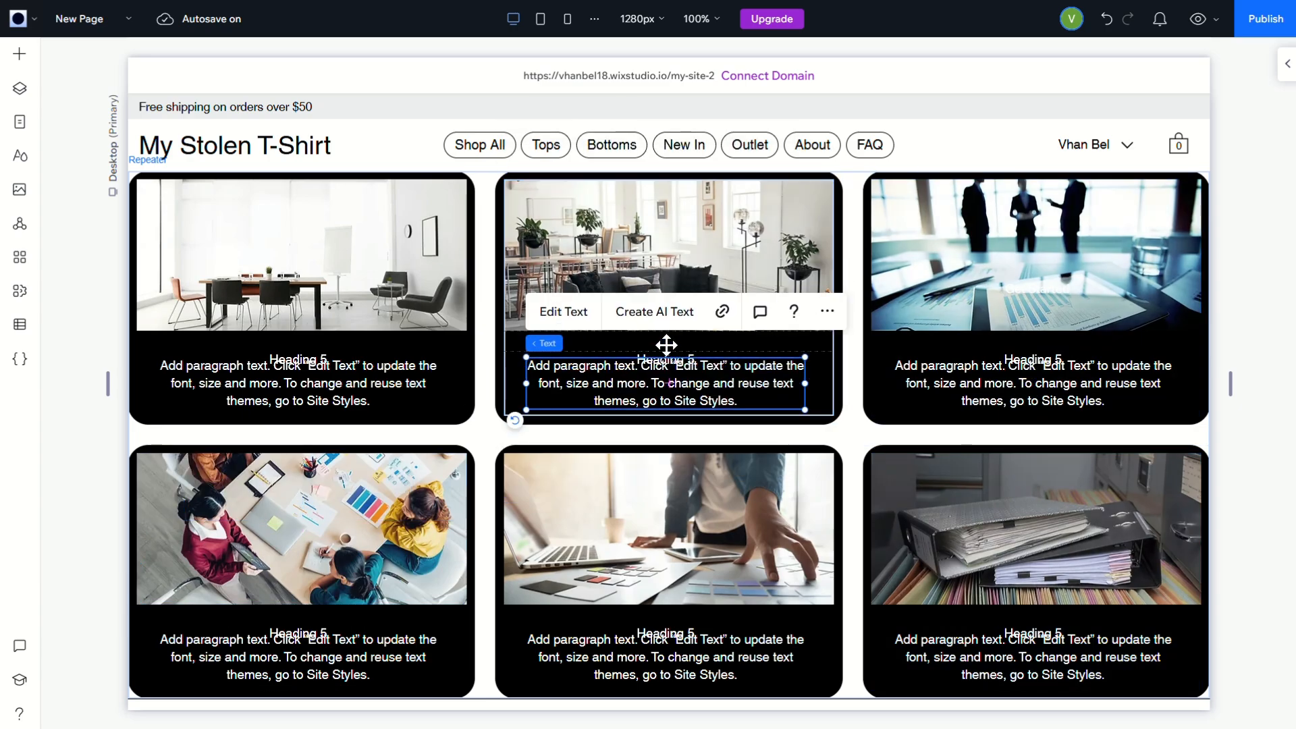
pyautogui.moveTo(666, 349); pyautogui.dragTo(668, 370)
pyautogui.click(677, 358)
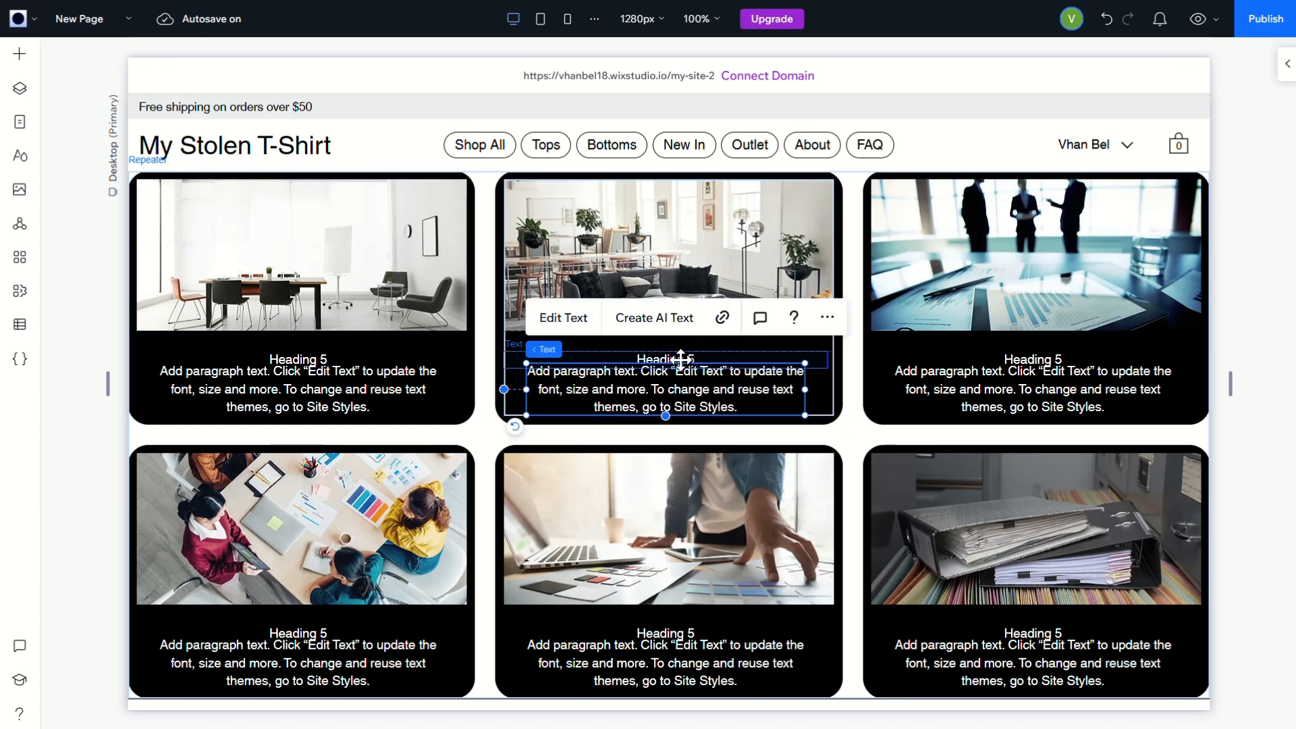
pyautogui.moveTo(679, 351); pyautogui.dragTo(680, 351)
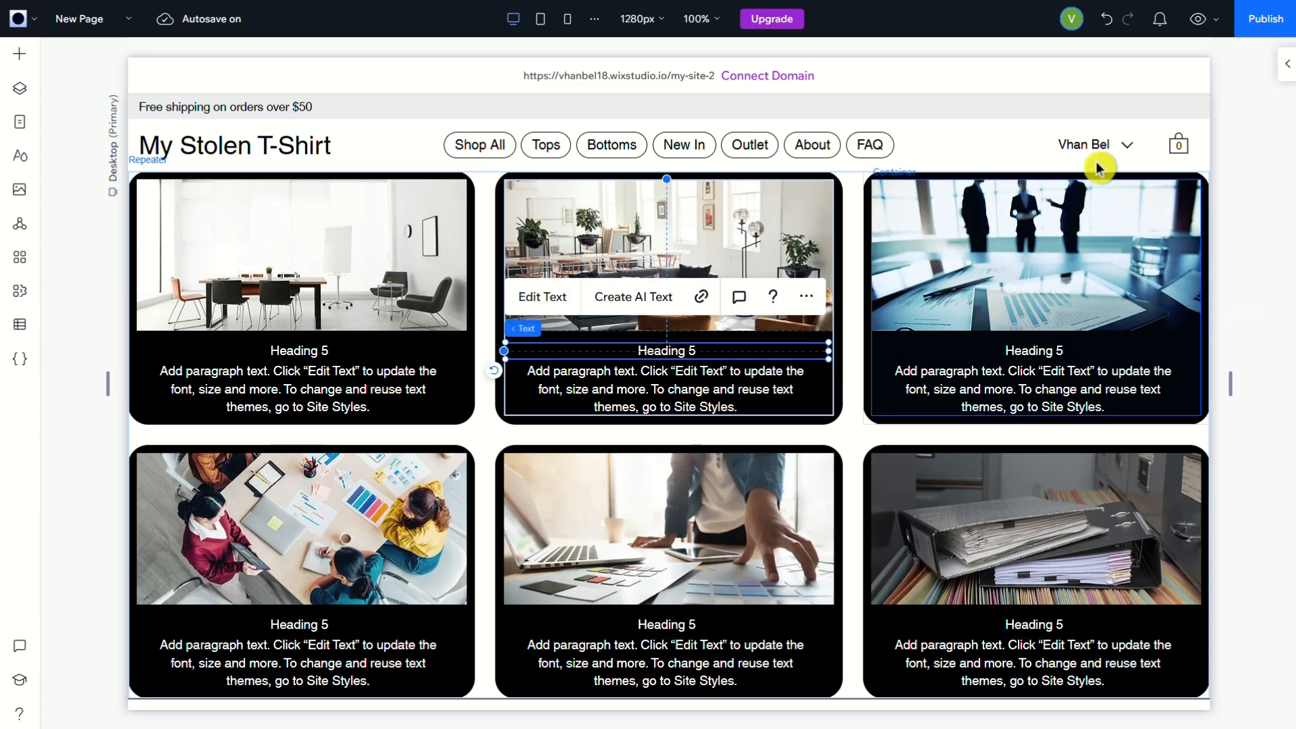
# Preview the page at desktop size and examine the layout of the finished card grid
pyautogui.click(986, 122)
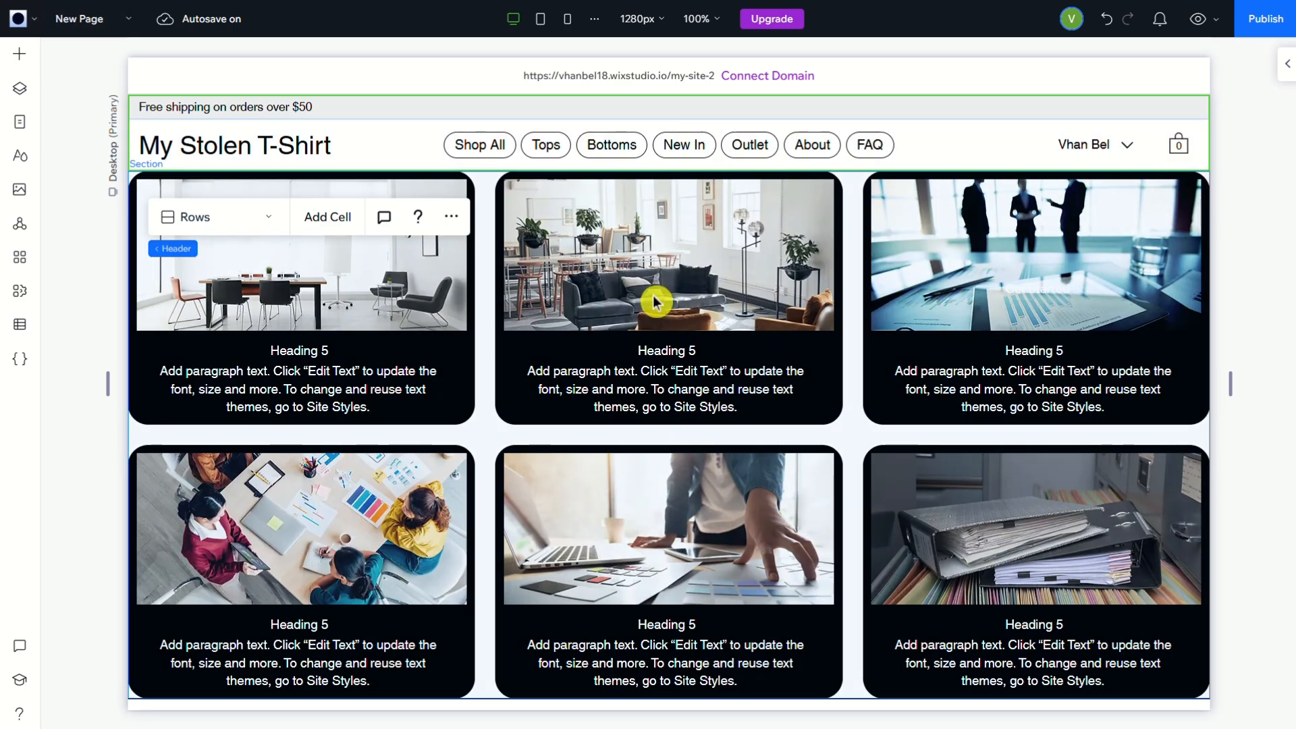
pyautogui.click(1200, 23)
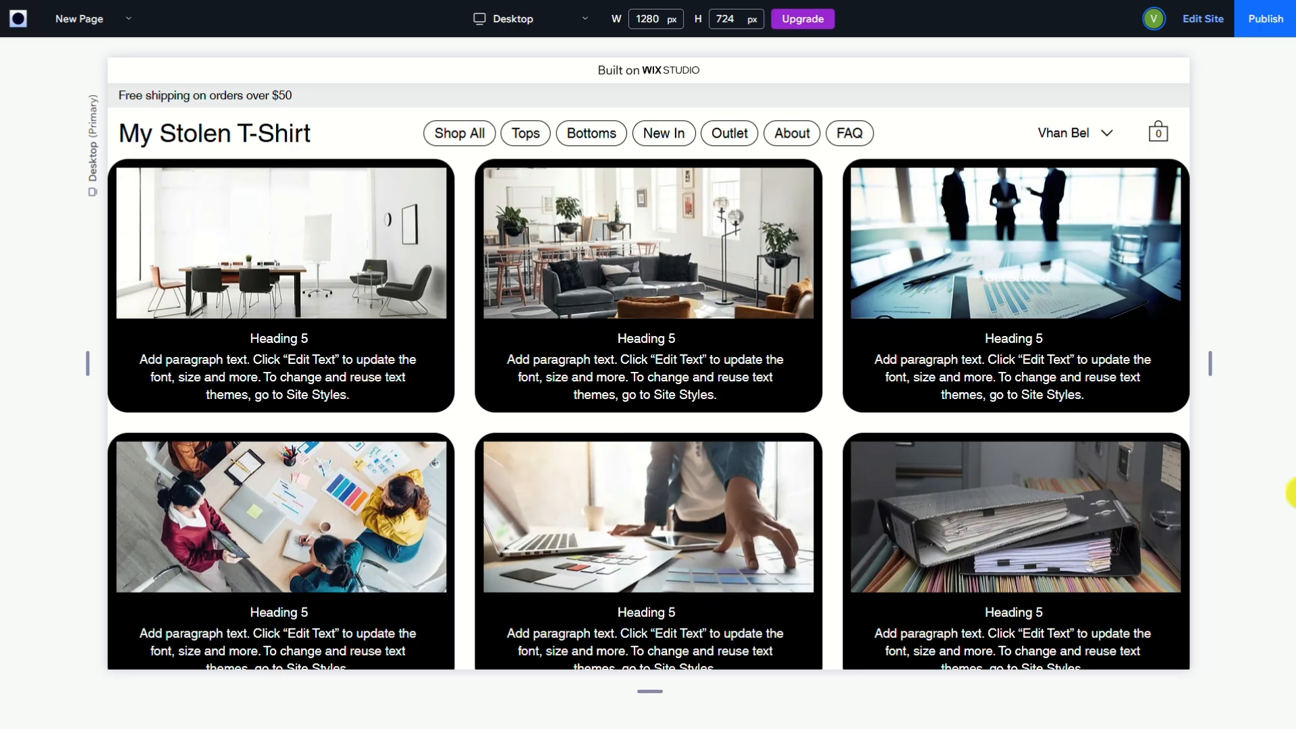
pyautogui.scroll(-5, 1082, 604)
pyautogui.scroll(5, 1126, 576)
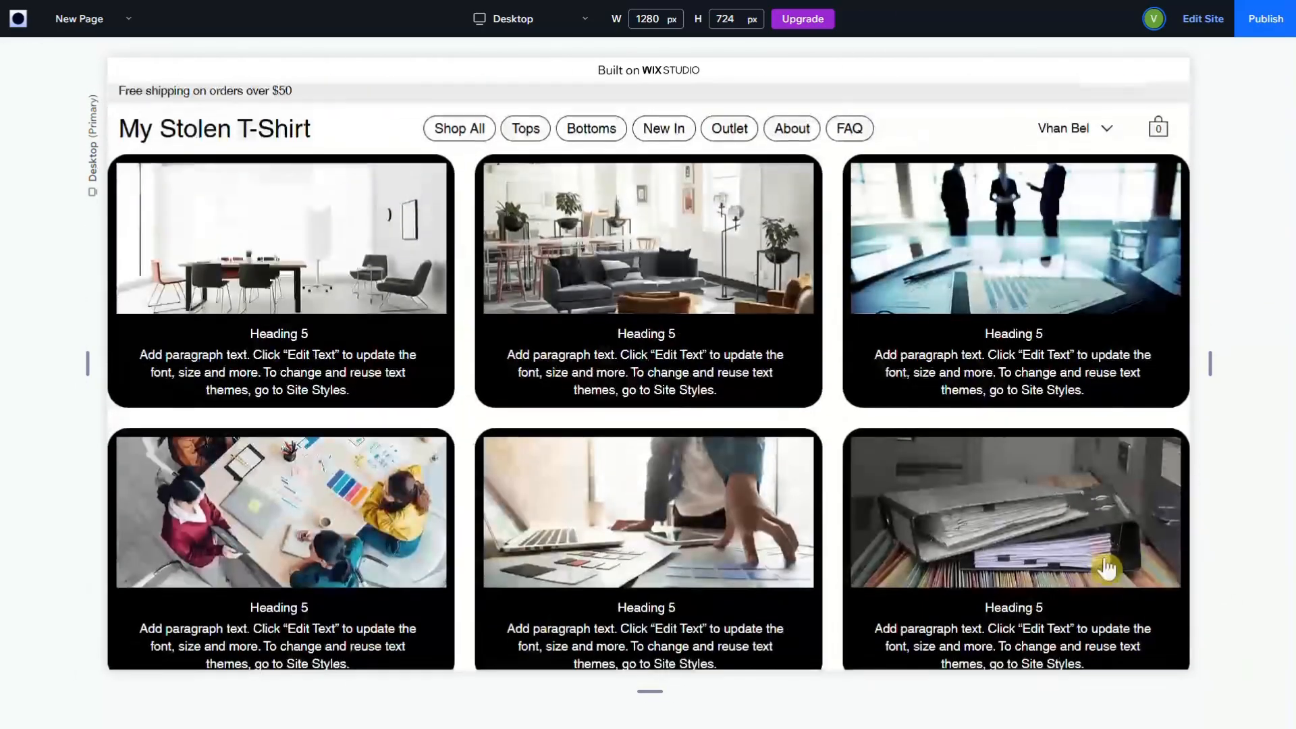